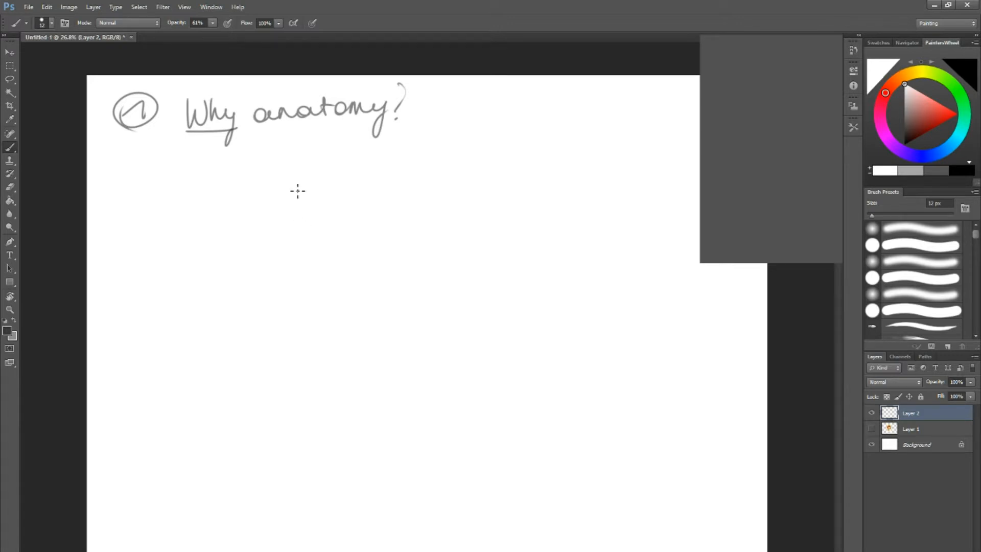
Sketch a front-view head construction below the heading: a circle with vertical centre lines, a horizontal eye line, and jaw curves meeting at the chin.
mouse_move(329, 173)
mouse_down()
mouse_move(285, 225)
mouse_move(286, 206)
mouse_move(331, 180)
mouse_move(336, 337)
mouse_up()
drag(333, 229, 337, 331)
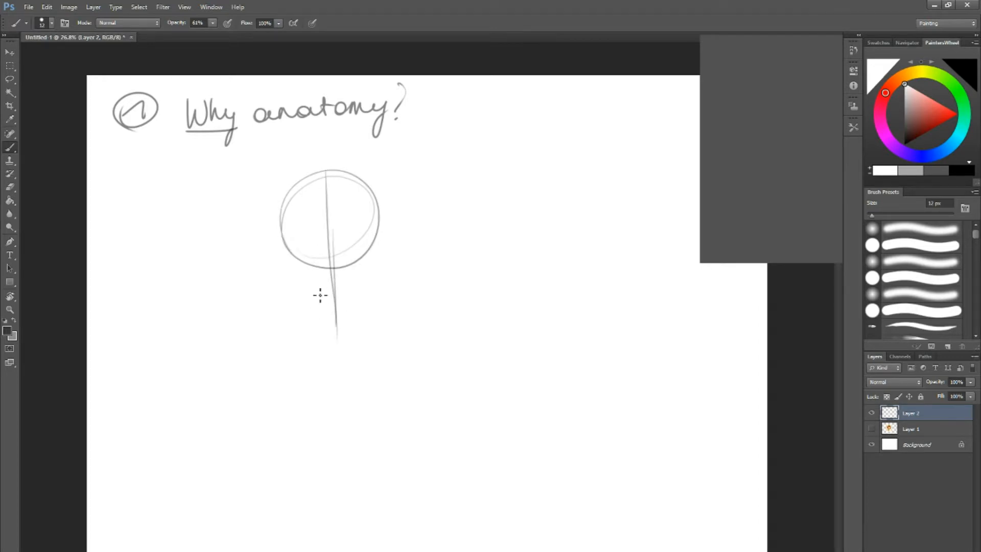
drag(260, 255, 381, 254)
mouse_move(323, 174)
mouse_down()
mouse_move(315, 327)
mouse_move(338, 330)
mouse_move(309, 175)
mouse_move(275, 271)
mouse_up()
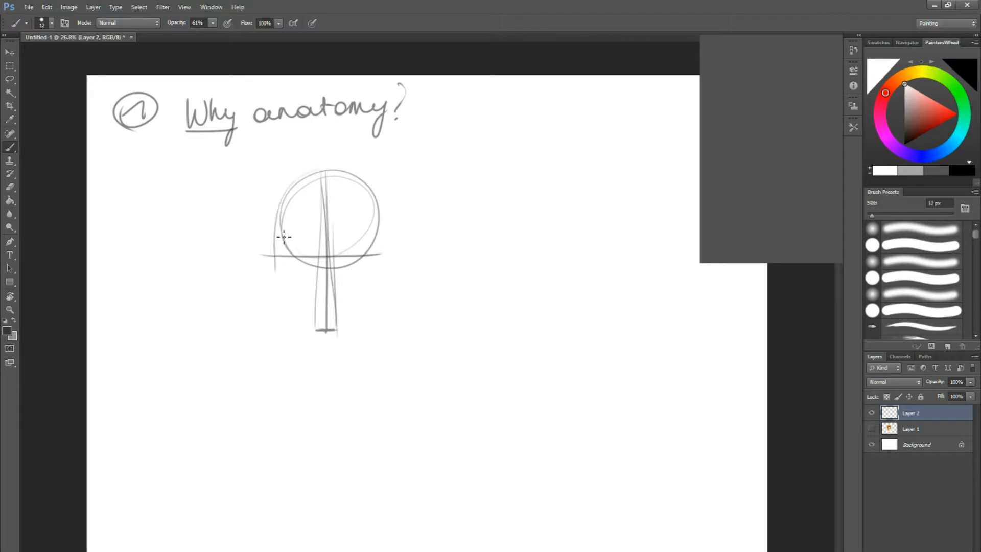
mouse_move(278, 214)
mouse_down()
mouse_move(291, 313)
mouse_move(375, 278)
mouse_up()
drag(374, 222, 350, 318)
mouse_move(284, 226)
mouse_down()
mouse_move(376, 256)
mouse_move(295, 281)
mouse_move(370, 293)
mouse_up()
drag(281, 228, 302, 309)
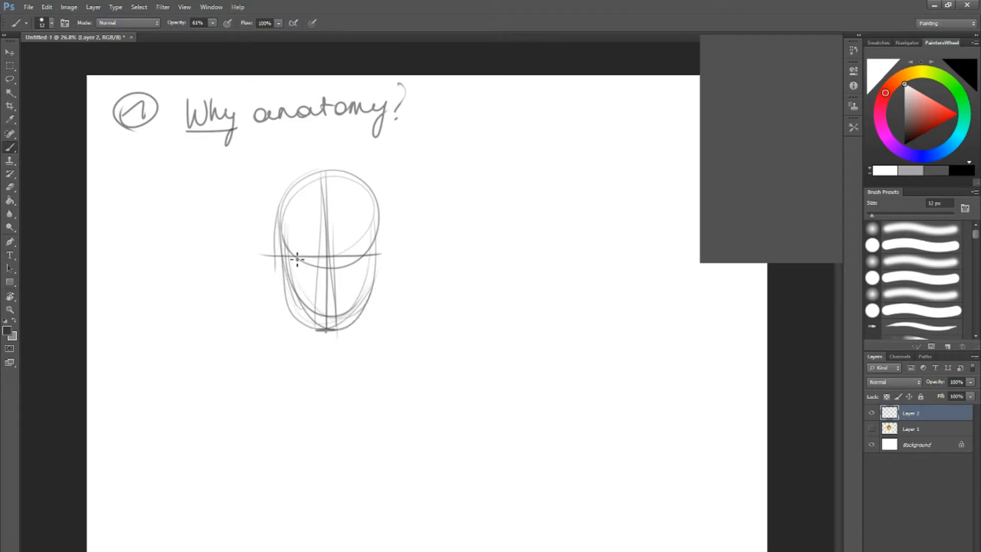
Add eyes, nose and mouth to the head sketch and darken both sides of the jaw down to the chin.
mouse_move(296, 259)
mouse_down()
mouse_move(361, 255)
mouse_move(348, 266)
mouse_move(342, 255)
mouse_move(353, 252)
mouse_move(299, 249)
mouse_up()
mouse_move(319, 276)
mouse_down()
mouse_move(327, 289)
mouse_move(347, 289)
mouse_move(335, 298)
mouse_move(340, 290)
mouse_up()
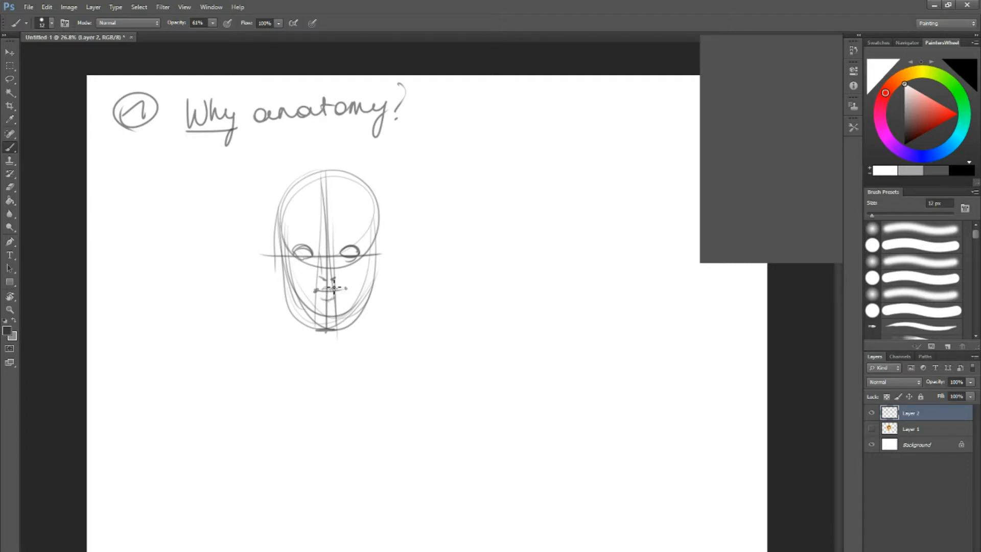
mouse_move(280, 241)
mouse_down()
mouse_move(295, 290)
mouse_move(337, 318)
mouse_up()
drag(380, 238, 368, 292)
drag(366, 294, 332, 317)
mouse_move(374, 265)
mouse_down()
mouse_move(370, 293)
mouse_move(336, 317)
mouse_up()
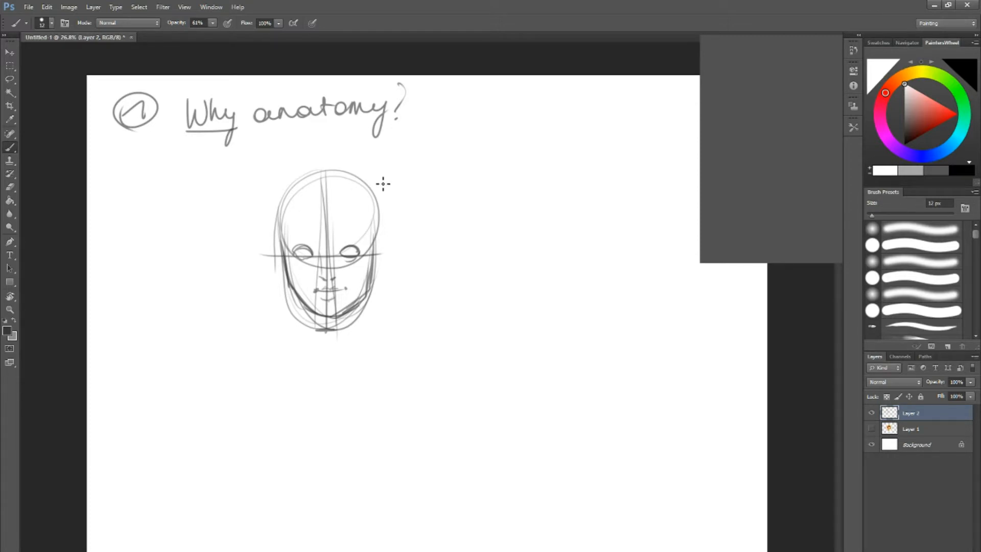
Erase the whole head sketch with a large eraser, keeping the "Why anatomy?" heading.
key(e)
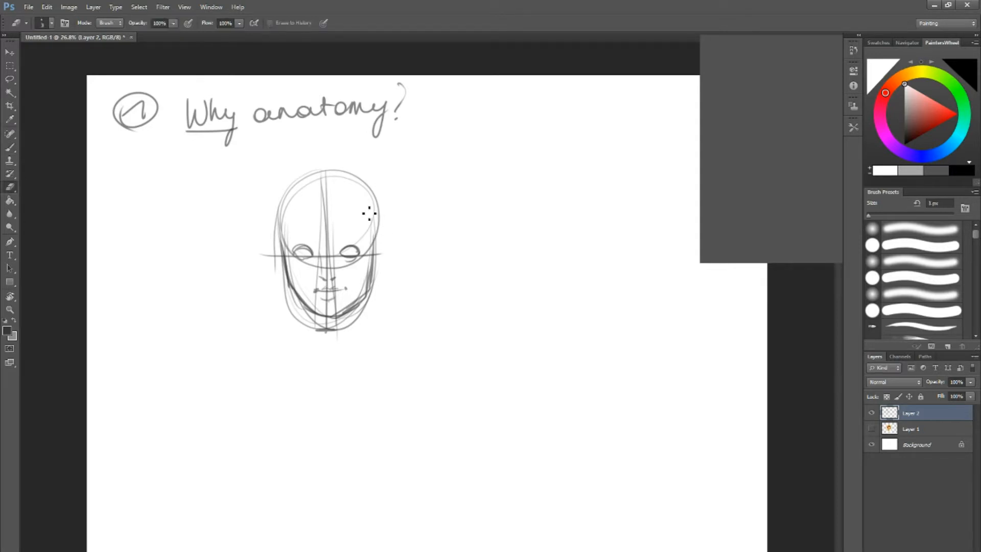
drag(407, 241, 425, 229)
mouse_move(304, 188)
mouse_down()
mouse_move(354, 160)
mouse_move(321, 204)
mouse_move(284, 301)
mouse_move(307, 354)
mouse_move(416, 277)
mouse_up()
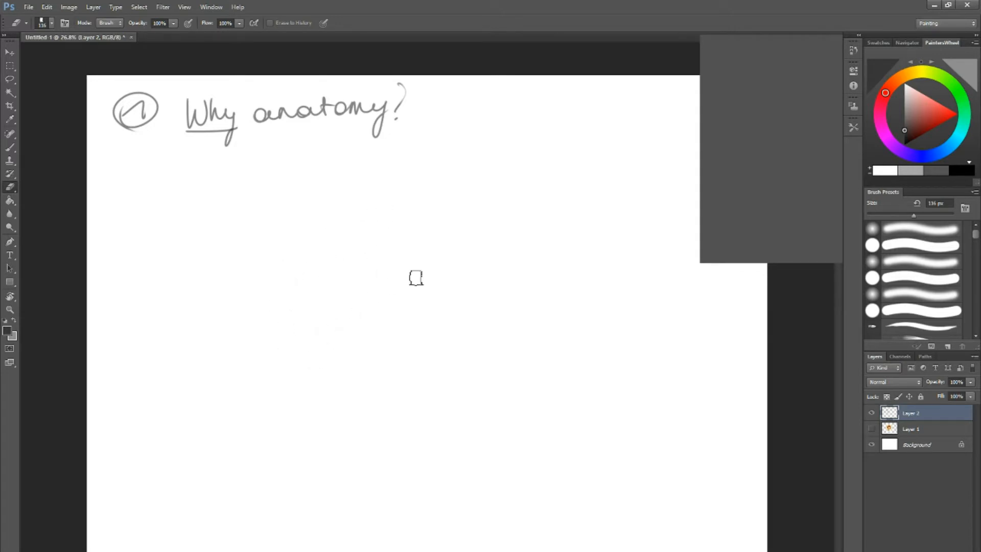
Brush a vertical proportion line below the heading and divide it with short horizontal marks from head to feet.
key(b)
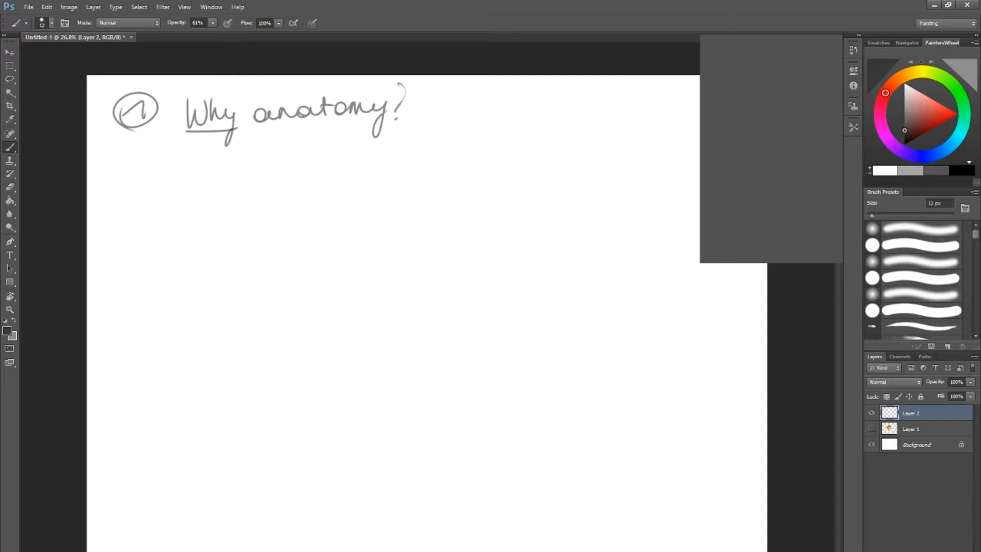
mouse_move(305, 183)
mouse_down()
mouse_move(332, 180)
mouse_move(314, 331)
mouse_up()
drag(301, 379, 317, 377)
drag(316, 240, 322, 240)
drag(309, 289, 321, 286)
mouse_move(310, 326)
mouse_down()
mouse_move(323, 326)
mouse_move(317, 333)
mouse_up()
drag(313, 209, 323, 208)
drag(315, 264, 323, 262)
drag(312, 310, 317, 309)
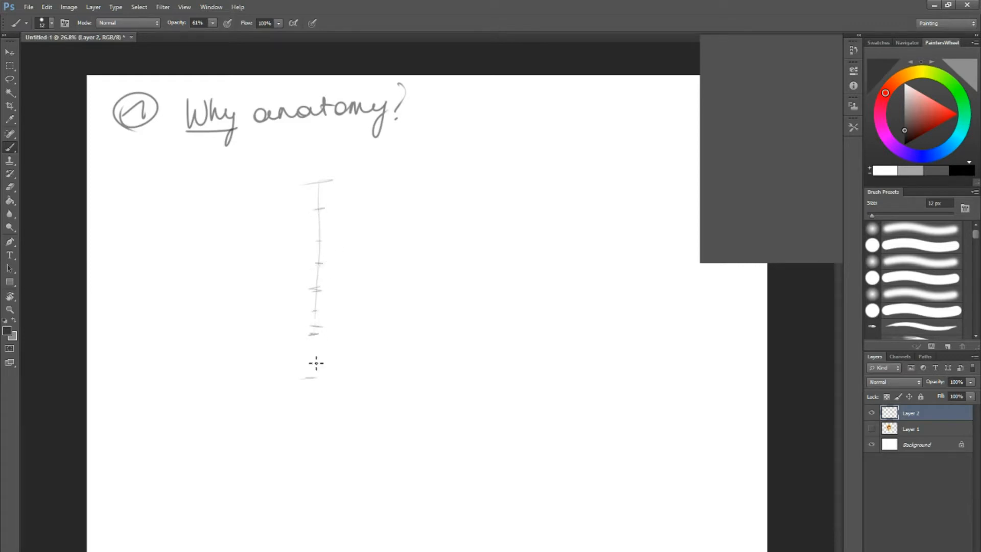
drag(307, 359, 315, 358)
Build a stick figure along the proportion line with an oval head, spine, ribcage, V-shaped pelvis and straight legs.
drag(320, 182, 325, 214)
drag(302, 275, 315, 287)
mouse_move(314, 221)
mouse_down()
mouse_move(323, 222)
mouse_move(302, 254)
mouse_move(326, 252)
mouse_up()
mouse_move(321, 223)
mouse_down()
mouse_move(329, 254)
mouse_move(312, 253)
mouse_move(329, 254)
mouse_move(334, 223)
mouse_move(302, 229)
mouse_move(317, 280)
mouse_move(315, 247)
mouse_move(317, 280)
mouse_move(319, 242)
mouse_move(308, 330)
mouse_up()
mouse_move(324, 287)
mouse_down()
mouse_move(308, 365)
mouse_move(317, 379)
mouse_move(304, 383)
mouse_move(324, 377)
mouse_up()
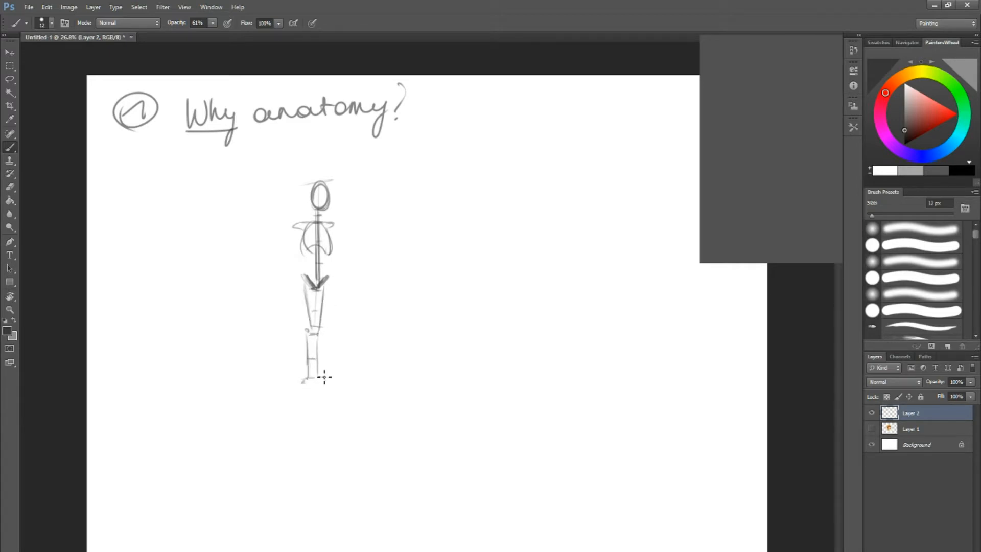
Draw the stick figure's shoulder line and both arms, with dots marking the elbows and wrists.
drag(335, 223, 302, 227)
drag(333, 225, 347, 301)
drag(295, 225, 286, 263)
drag(284, 261, 288, 306)
drag(287, 302, 288, 309)
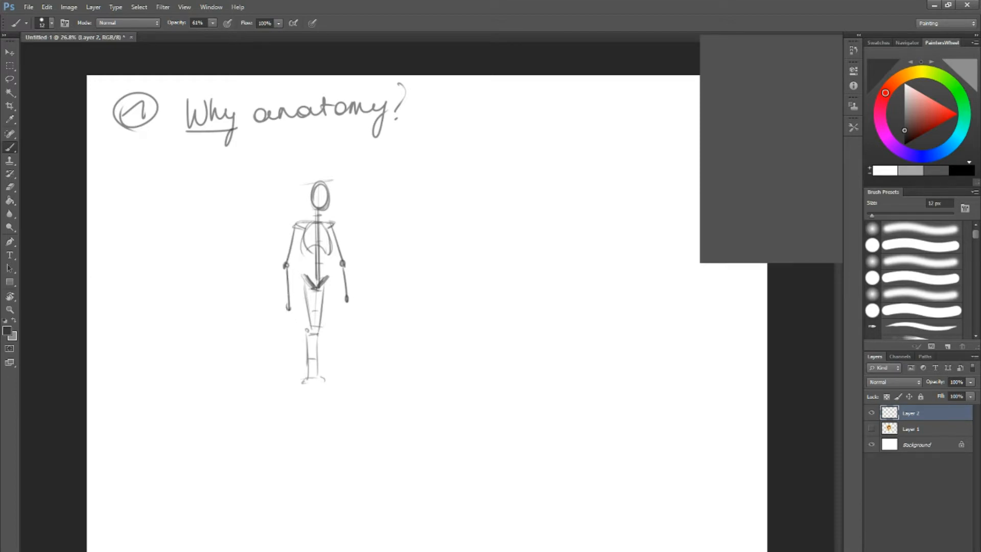
Draw a guide line across the figure at elbow height, strengthen the upper arms and redraw one arm with shorter segments.
drag(276, 267, 351, 265)
drag(295, 224, 287, 261)
drag(323, 228, 341, 263)
drag(332, 224, 343, 261)
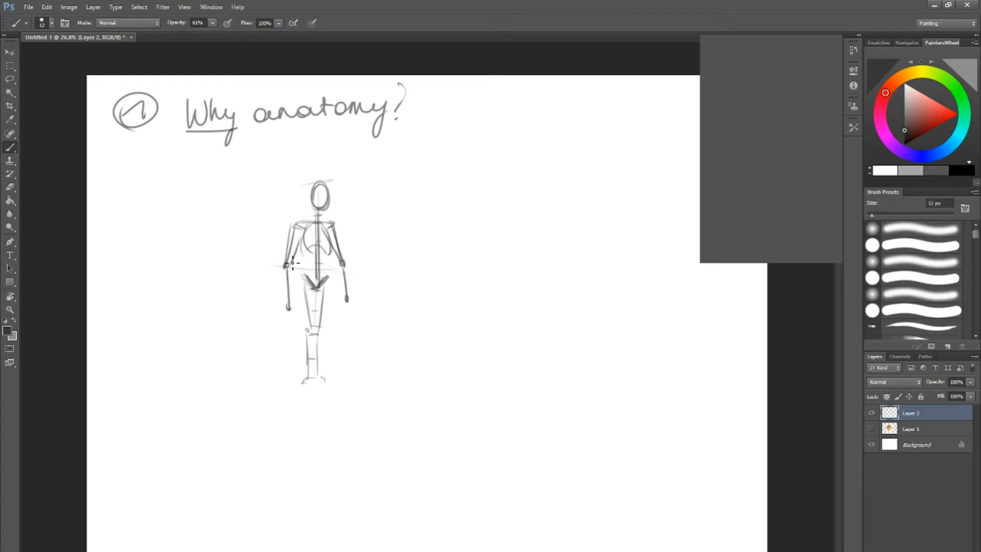
mouse_move(285, 250)
mouse_down()
mouse_move(296, 237)
mouse_move(286, 275)
mouse_up()
drag(294, 226, 289, 270)
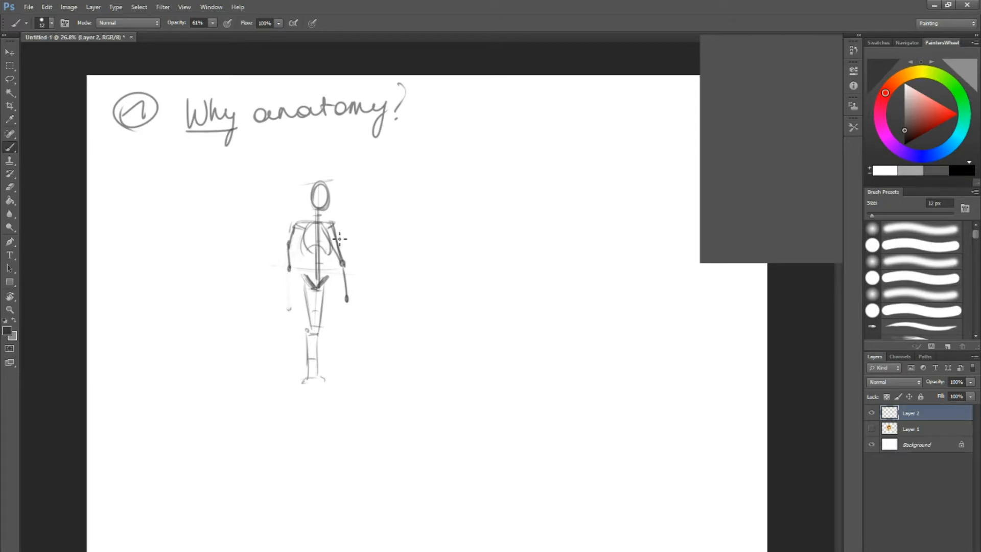
Remove the figure's unrevised arm and outline the torso sides, head, neck, shoulders and revised arm.
mouse_move(350, 293)
mouse_down()
mouse_move(340, 240)
mouse_move(300, 249)
mouse_move(302, 283)
mouse_up()
drag(336, 230, 330, 285)
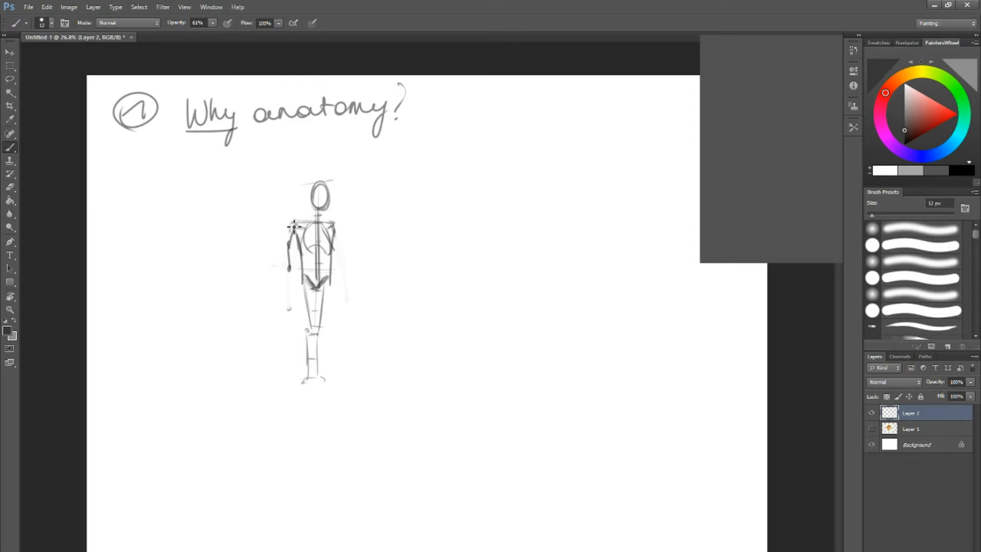
mouse_move(290, 223)
mouse_down()
mouse_move(332, 222)
mouse_move(308, 194)
mouse_move(321, 179)
mouse_up()
mouse_move(320, 178)
mouse_down()
mouse_move(325, 205)
mouse_move(314, 221)
mouse_move(342, 234)
mouse_move(294, 225)
mouse_move(284, 249)
mouse_move(294, 275)
mouse_up()
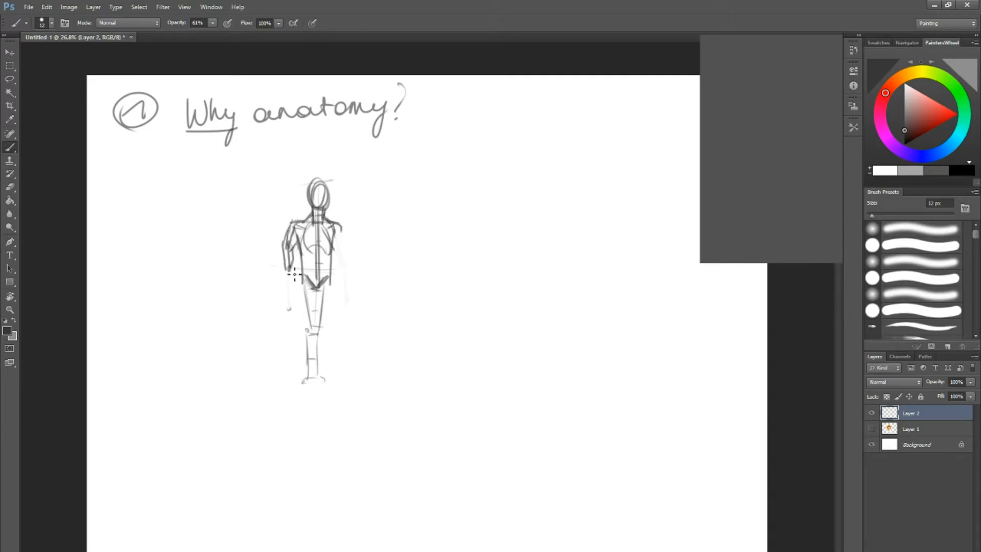
Outline the figure's remaining arm down to the hand and add the outer contour of one thigh.
mouse_move(336, 243)
mouse_down()
mouse_move(348, 256)
mouse_move(340, 256)
mouse_move(339, 281)
mouse_up()
drag(346, 257, 347, 302)
drag(302, 279, 301, 334)
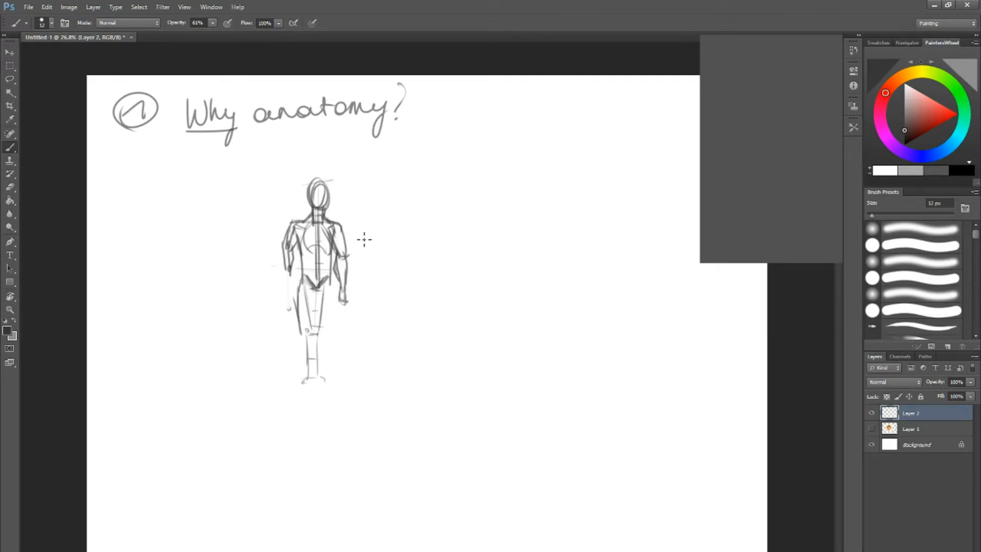
Erase the figure and sketch a small five-sided shape with a vertical centre line and a darkened bottom edge in its place.
mouse_move(321, 181)
mouse_down()
mouse_move(297, 206)
mouse_move(330, 197)
mouse_move(284, 317)
mouse_move(342, 239)
mouse_move(348, 258)
mouse_move(311, 397)
mouse_move(311, 322)
mouse_up()
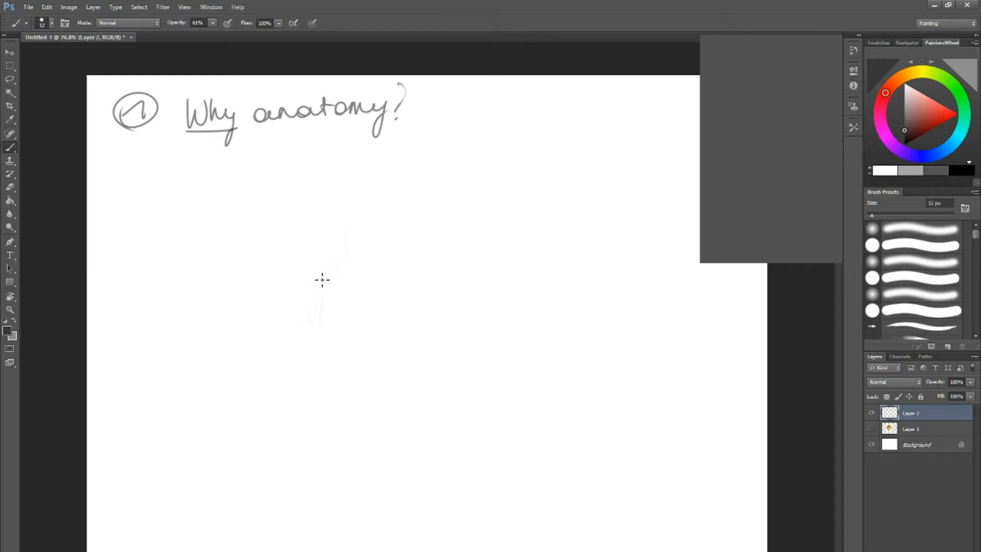
mouse_move(291, 252)
mouse_down()
mouse_move(300, 213)
mouse_move(327, 205)
mouse_up()
drag(318, 208, 321, 265)
drag(295, 256, 321, 269)
drag(342, 249, 324, 273)
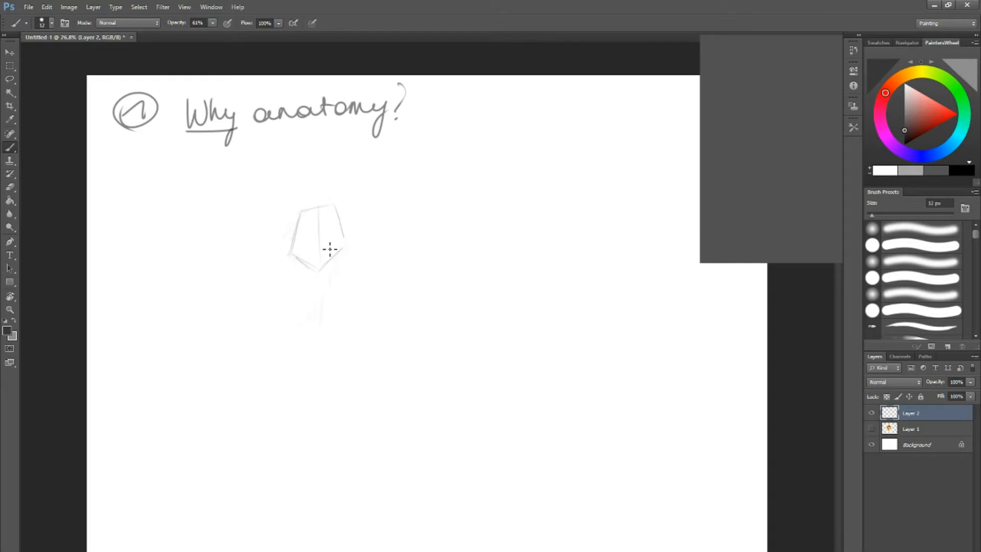
mouse_move(330, 250)
mouse_down()
mouse_move(333, 271)
mouse_move(318, 269)
mouse_up()
Sketch a loose study of curved, shaded strokes with two diverging lines rising from it, beside the five-sided shape.
drag(465, 177, 462, 229)
mouse_move(420, 199)
mouse_down()
mouse_move(449, 230)
mouse_move(438, 232)
mouse_move(460, 227)
mouse_move(442, 228)
mouse_move(450, 209)
mouse_move(433, 192)
mouse_move(455, 232)
mouse_move(476, 221)
mouse_move(497, 228)
mouse_up()
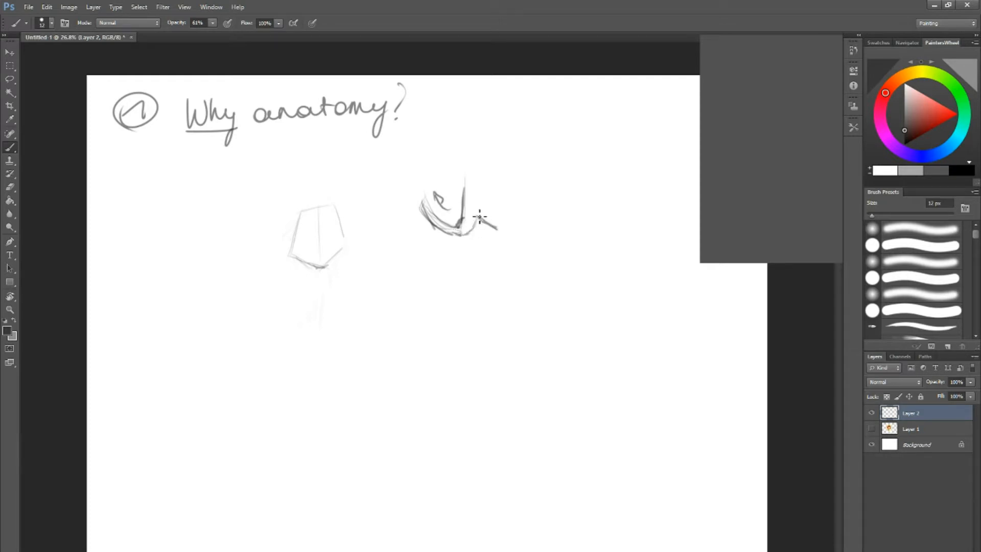
mouse_move(479, 185)
mouse_down()
mouse_move(496, 220)
mouse_move(504, 226)
mouse_move(493, 211)
mouse_move(516, 230)
mouse_move(494, 226)
mouse_up()
mouse_move(465, 184)
mouse_down()
mouse_move(496, 140)
mouse_move(509, 164)
mouse_move(530, 154)
mouse_up()
mouse_move(462, 205)
mouse_down()
mouse_move(456, 231)
mouse_move(428, 209)
mouse_move(452, 225)
mouse_up()
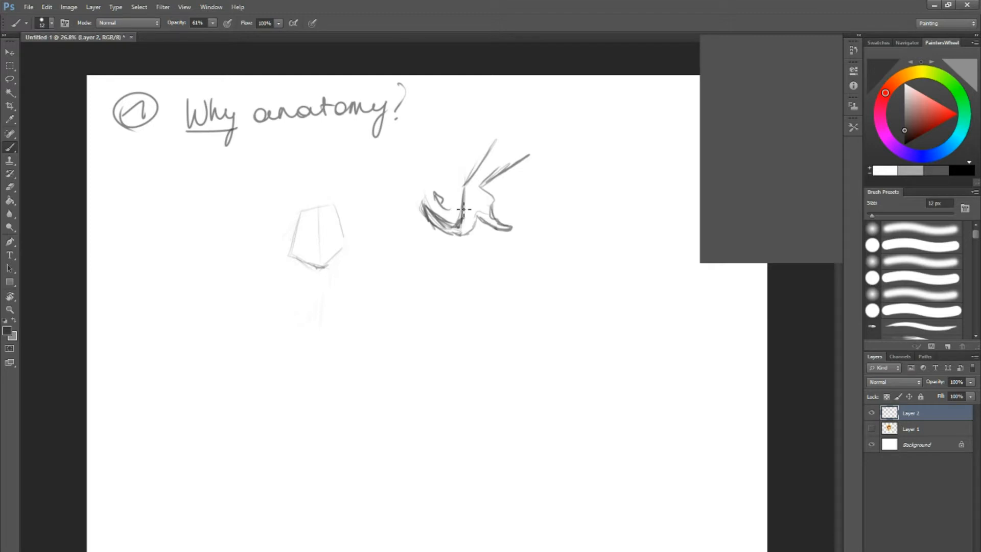
Remove both study sketches so that only the "Why anatomy?" heading is left on Layer 2.
key(ctrl+alt+z)
key(ctrl+alt+z)
key(ctrl+alt+z)
key(ctrl+alt+z)
key(ctrl+alt+z)
key(ctrl+alt+z)
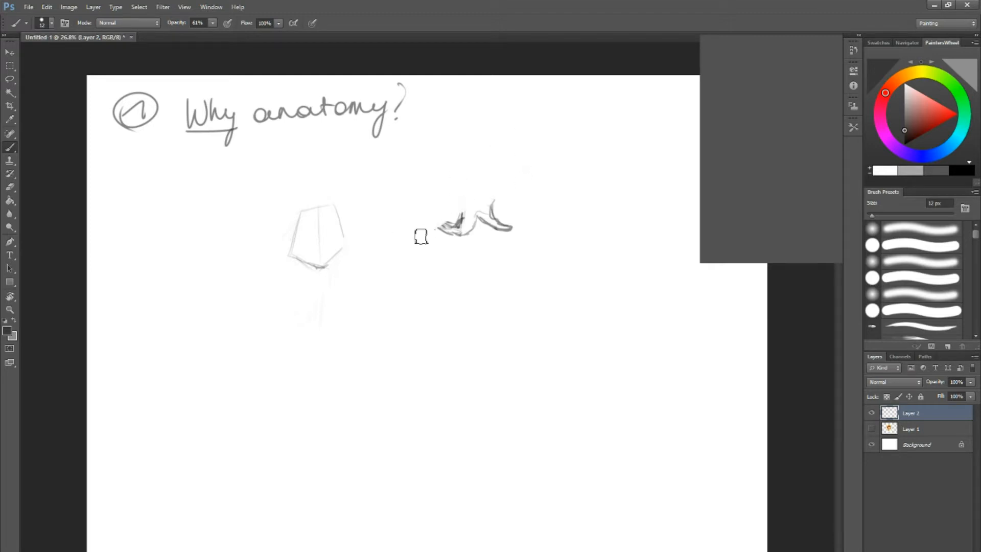
key(ctrl+alt+z)
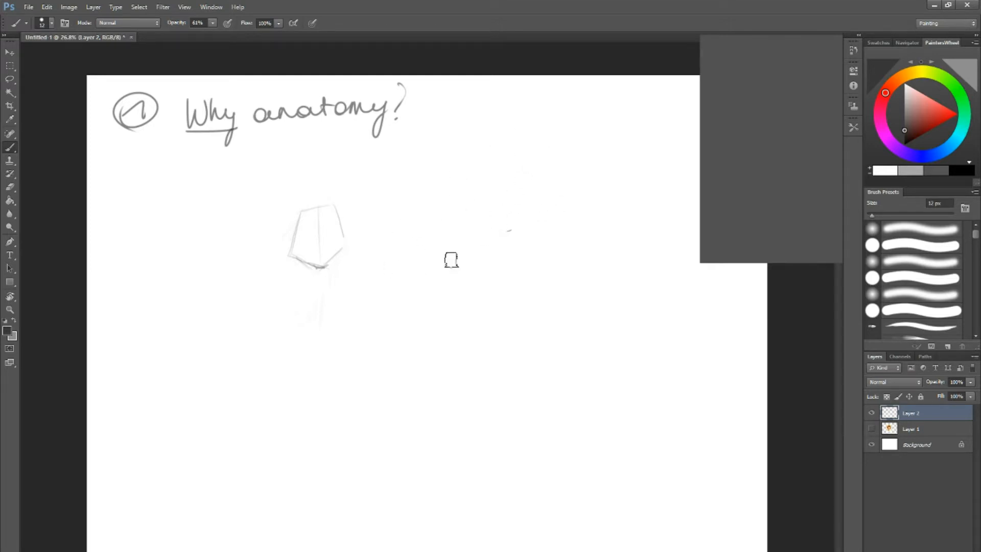
key(ctrl+alt+z)
key(ctrl+alt+z)
key(ctrl+alt+z)
key(ctrl+alt+z)
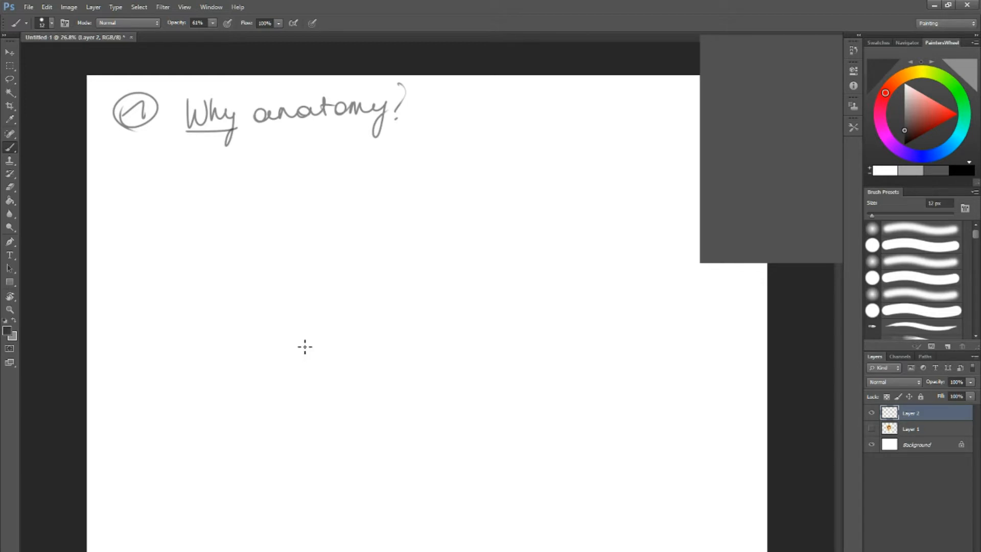
Show the portrait on Layer 1, circle its eyes, mark the nose line, and add arrows and a line across the neck.
click(871, 429)
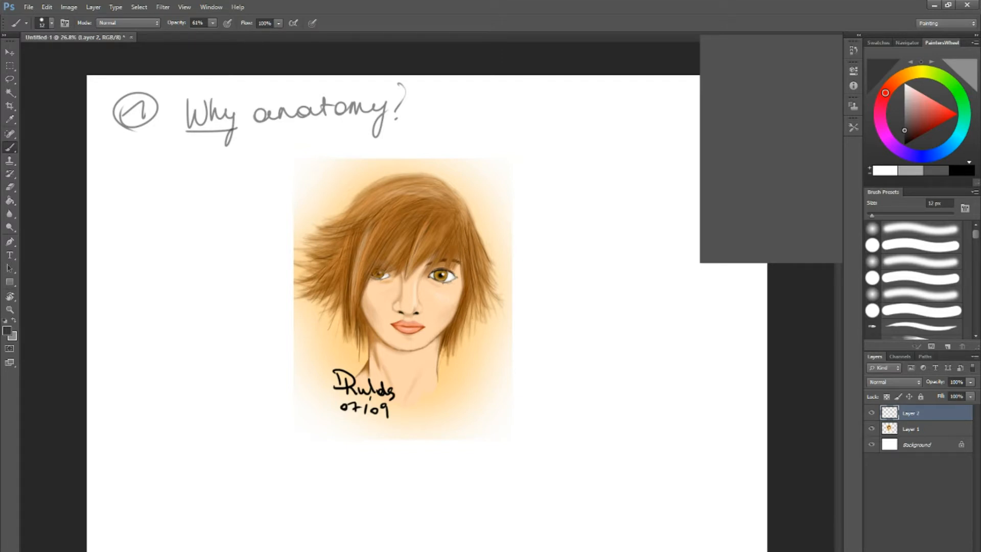
drag(361, 273, 363, 278)
mouse_move(440, 287)
mouse_down()
mouse_move(427, 276)
mouse_move(433, 292)
mouse_up()
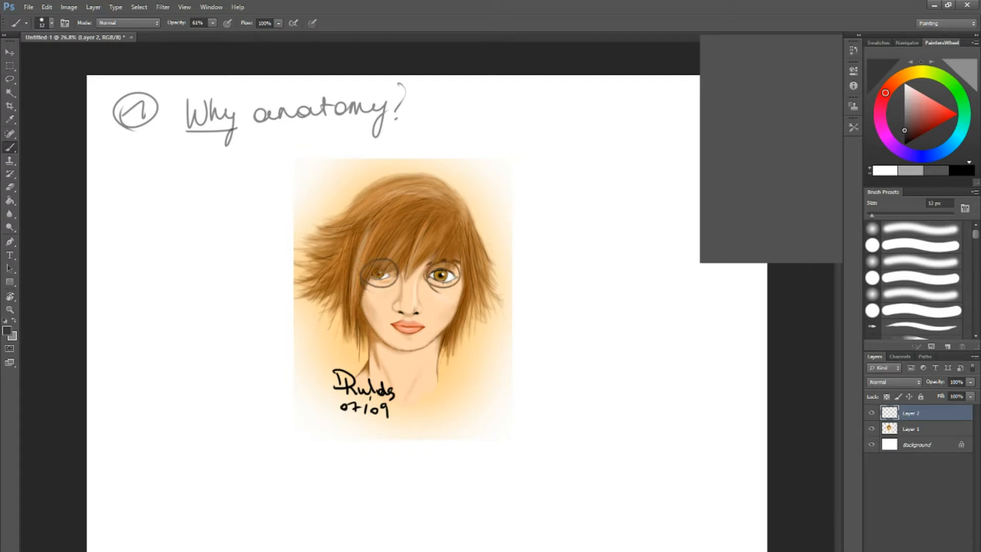
mouse_move(415, 250)
mouse_down()
mouse_move(411, 308)
mouse_move(421, 282)
mouse_up()
drag(340, 349, 357, 352)
mouse_move(456, 348)
mouse_down()
mouse_move(447, 351)
mouse_move(456, 356)
mouse_up()
drag(367, 354, 476, 357)
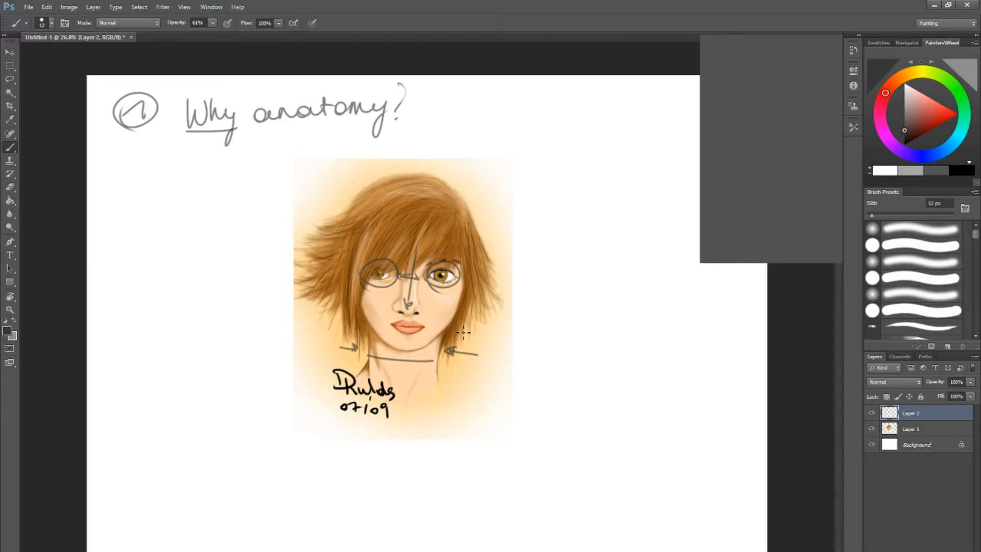
Clear the annotations over the portrait and hide Layer 1.
mouse_move(463, 332)
mouse_down()
mouse_move(442, 283)
mouse_move(454, 273)
mouse_move(441, 282)
mouse_move(453, 295)
mouse_move(411, 254)
mouse_move(387, 257)
mouse_move(367, 287)
mouse_move(380, 313)
mouse_move(421, 263)
mouse_move(375, 375)
mouse_move(395, 356)
mouse_move(437, 367)
mouse_move(477, 357)
mouse_up()
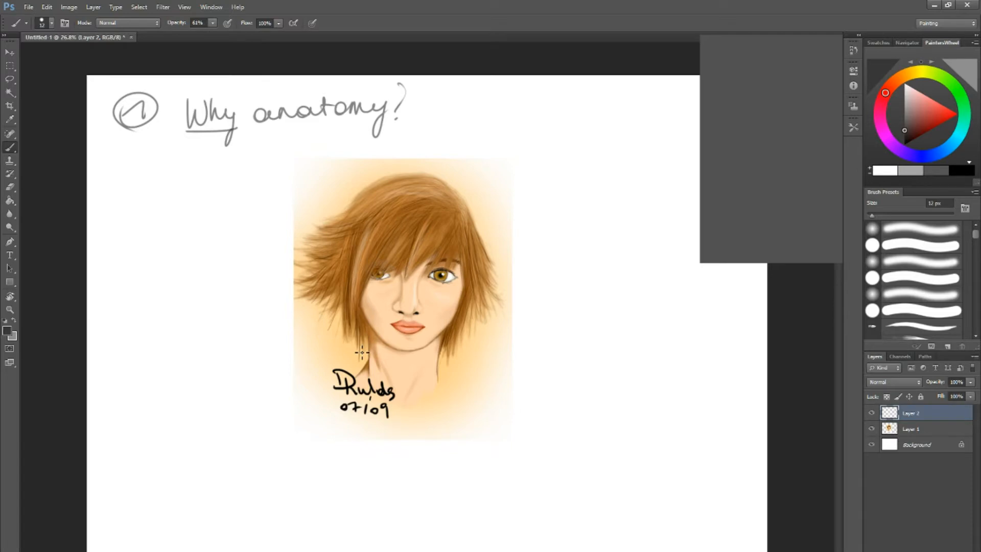
click(871, 429)
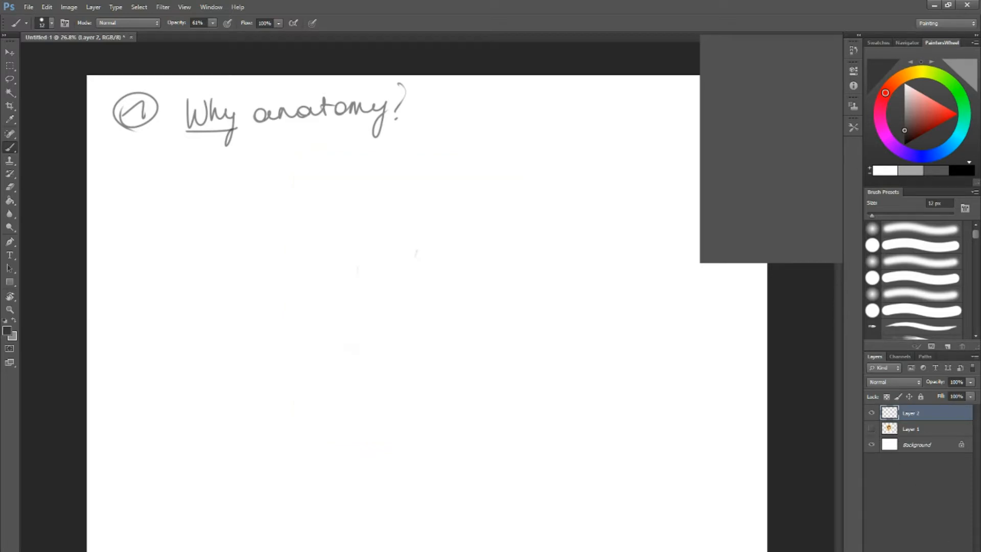
Handwrite a circled number 2 below the first heading and the word "Construct" beside it, correcting the misspelled letters.
drag(128, 175, 146, 200)
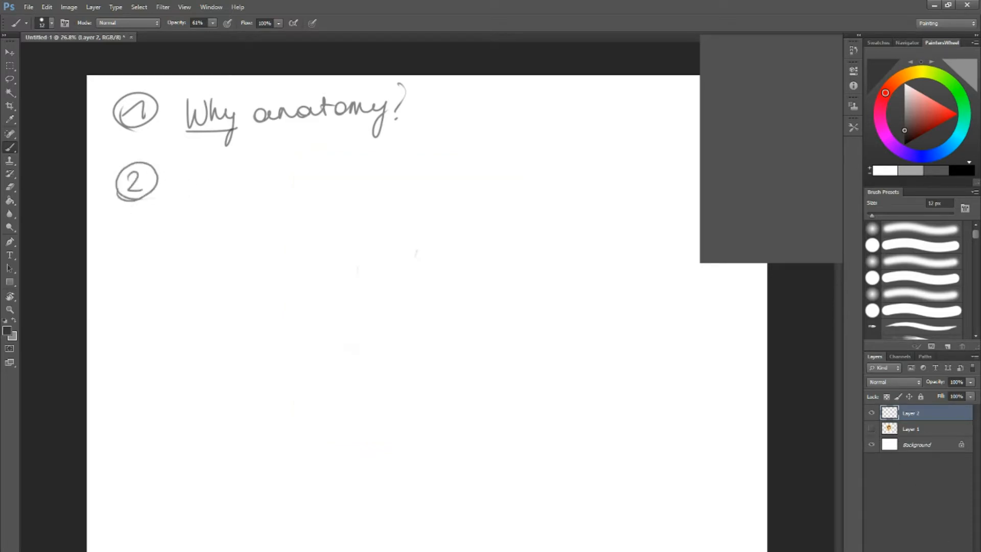
mouse_move(198, 164)
mouse_down()
mouse_move(207, 184)
mouse_move(250, 184)
mouse_move(275, 165)
mouse_up()
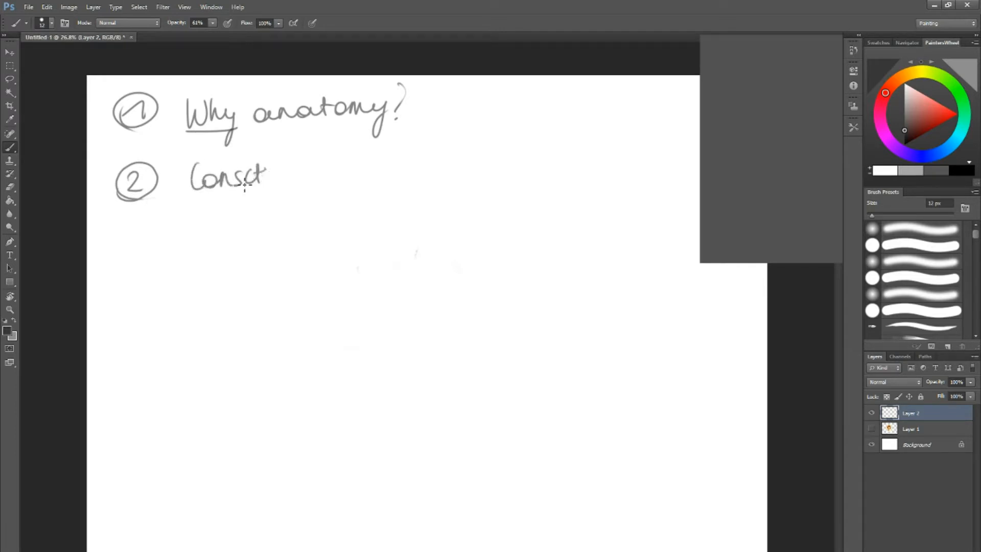
key(ctrl+alt+z)
key(ctrl+alt+z)
mouse_move(240, 166)
mouse_down()
mouse_move(243, 188)
mouse_move(255, 169)
mouse_up()
mouse_move(249, 188)
mouse_down()
mouse_move(266, 168)
mouse_move(276, 187)
mouse_up()
drag(282, 175, 286, 183)
drag(309, 151, 312, 181)
Complete the second heading by handwriting "a face /head" after "Construct".
mouse_move(301, 165)
mouse_down()
mouse_move(324, 163)
mouse_move(373, 197)
mouse_move(388, 174)
mouse_up()
mouse_move(392, 165)
mouse_down()
mouse_move(399, 179)
mouse_move(432, 167)
mouse_move(442, 180)
mouse_up()
mouse_move(468, 142)
mouse_down()
mouse_move(456, 180)
mouse_move(477, 180)
mouse_up()
drag(479, 170, 507, 178)
mouse_move(508, 137)
mouse_down()
mouse_move(506, 164)
mouse_move(528, 155)
mouse_move(538, 174)
mouse_up()
drag(492, 153, 506, 162)
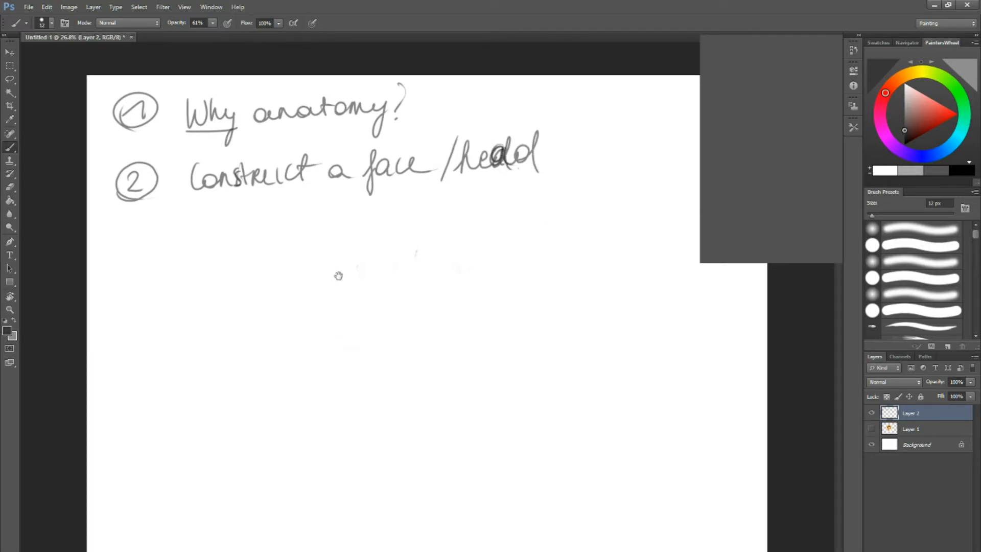
Set the brush to black at 5 px and sketch the rounded cranium outline of a front-view skull below the headings.
drag(300, 289, 324, 278)
drag(330, 334, 403, 253)
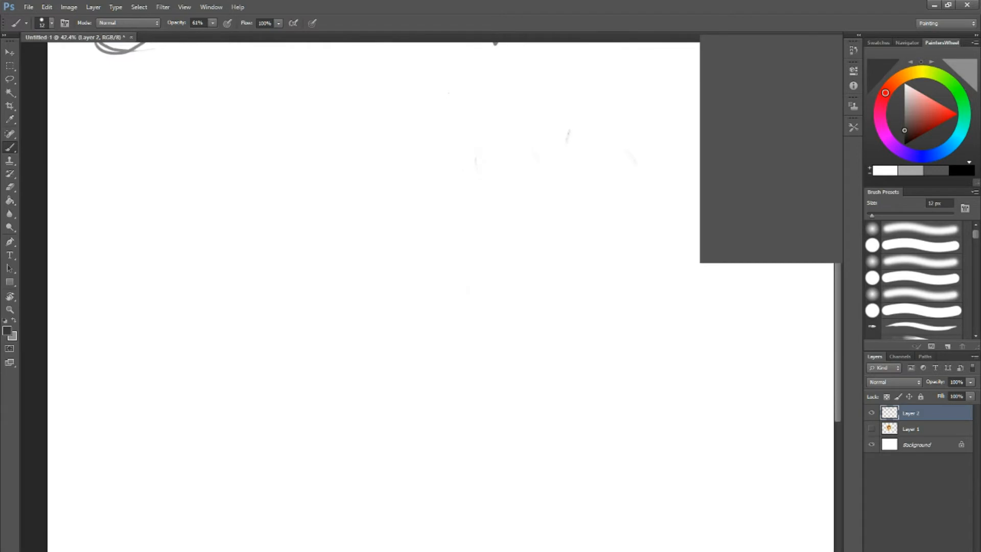
key(i)
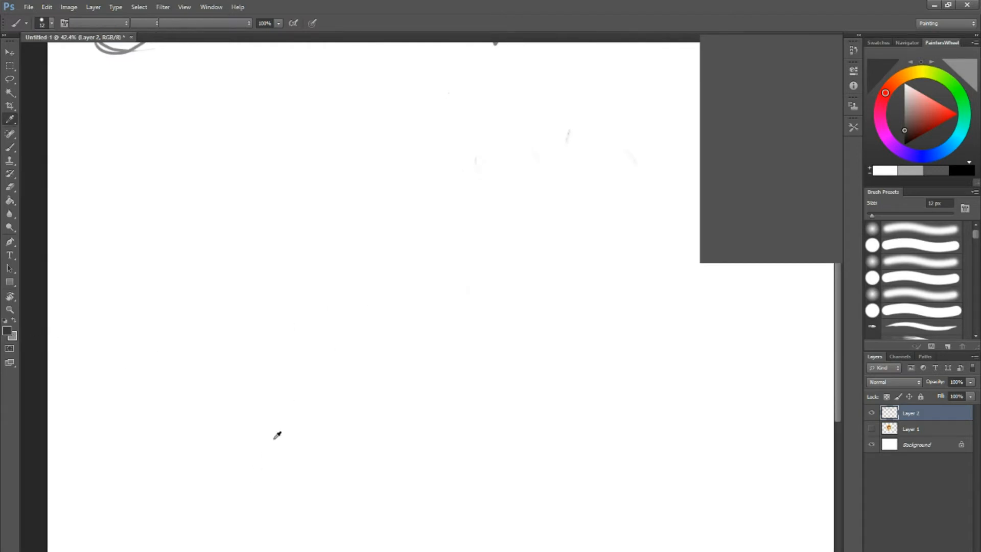
key(b)
key(d)
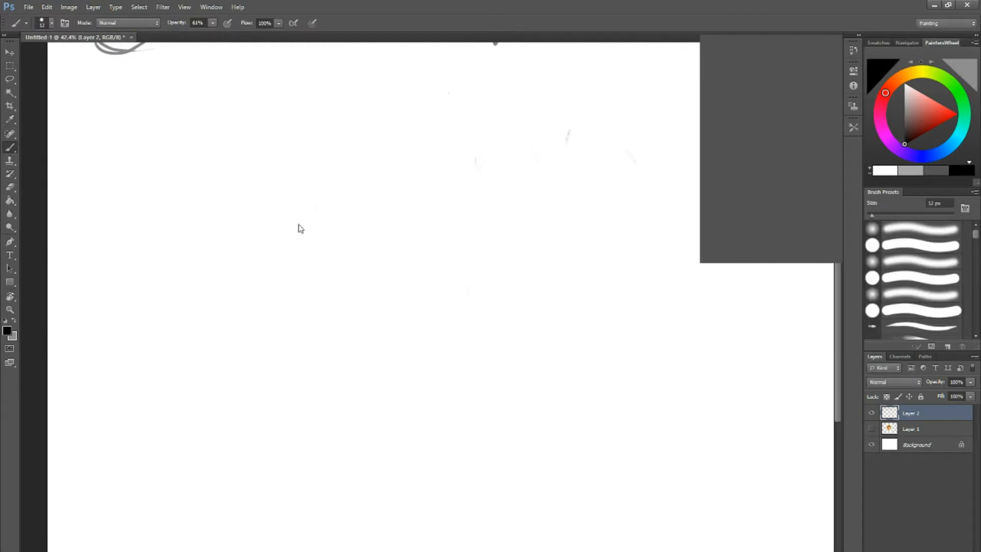
key(bracketleft)
key(bracketleft)
key(bracketleft)
key(bracketleft)
key(bracketleft)
key(bracketleft)
mouse_move(308, 147)
mouse_down()
mouse_move(246, 151)
mouse_move(210, 230)
mouse_up()
drag(256, 145, 343, 212)
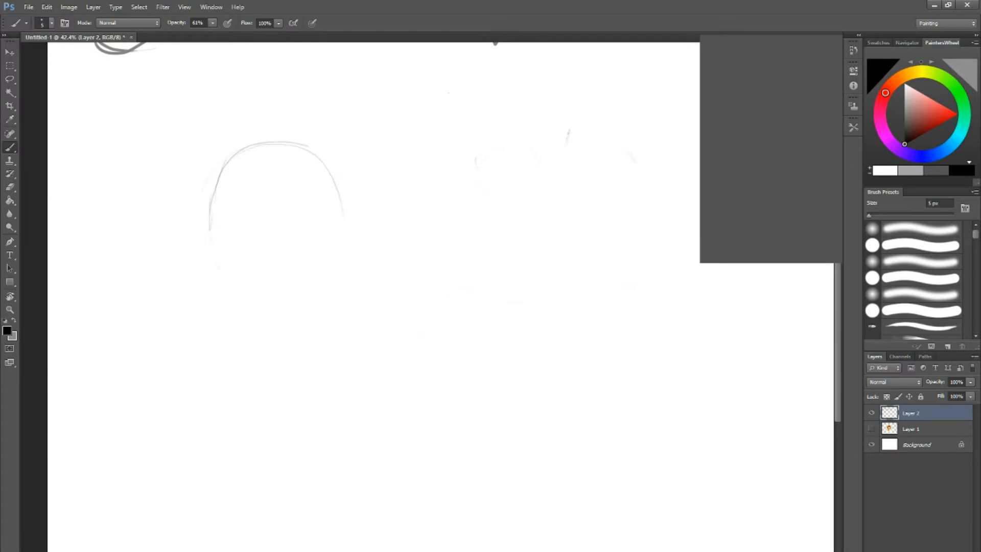
Draw and hatch the two round eye sockets and the nose cavity, and extend the skull's sides down into the cheekbones.
mouse_move(238, 235)
mouse_down()
mouse_move(235, 245)
mouse_move(240, 233)
mouse_up()
mouse_move(320, 247)
mouse_down()
mouse_move(241, 242)
mouse_move(232, 255)
mouse_move(257, 241)
mouse_move(258, 248)
mouse_move(330, 253)
mouse_up()
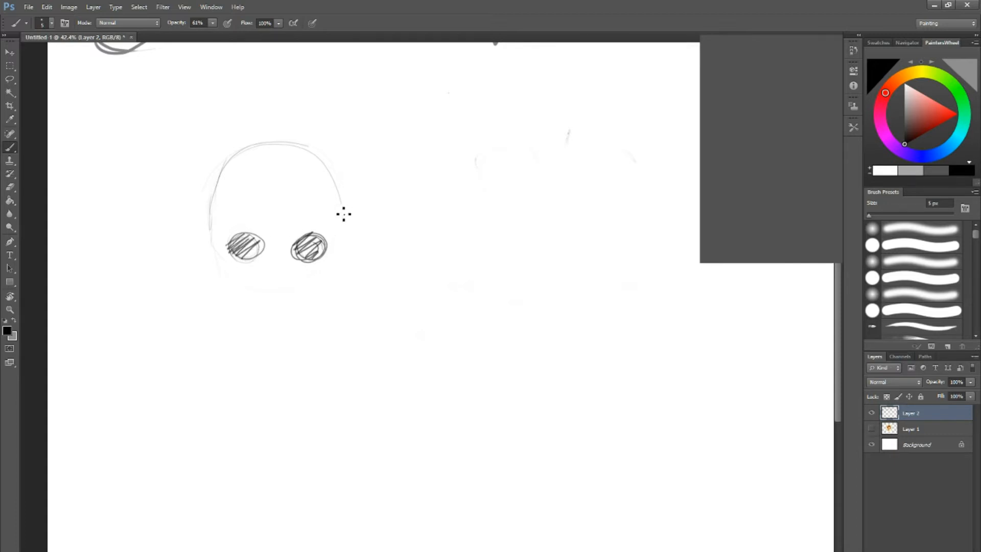
drag(341, 205, 342, 240)
mouse_move(209, 221)
mouse_down()
mouse_move(215, 252)
mouse_move(231, 288)
mouse_up()
drag(274, 263, 275, 288)
mouse_move(342, 235)
mouse_down()
mouse_move(338, 284)
mouse_move(315, 287)
mouse_up()
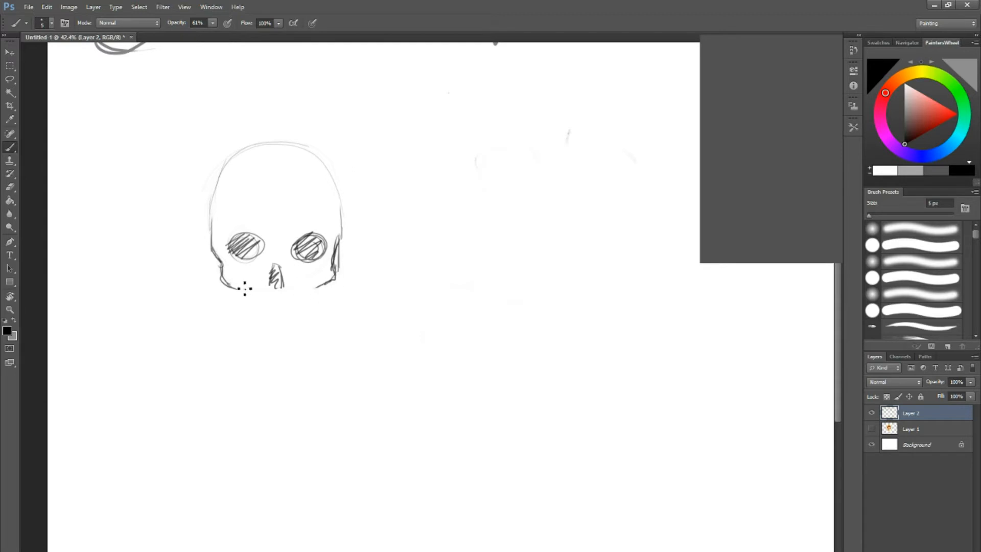
Sketch the skull's teeth and lower jaw below the cheekbones, and firm up the nose cavity.
mouse_move(231, 288)
mouse_down()
mouse_move(256, 288)
mouse_move(253, 307)
mouse_move(309, 309)
mouse_move(254, 291)
mouse_move(313, 304)
mouse_move(254, 300)
mouse_move(306, 303)
mouse_move(262, 302)
mouse_move(294, 309)
mouse_move(253, 315)
mouse_move(306, 310)
mouse_move(262, 318)
mouse_move(283, 321)
mouse_up()
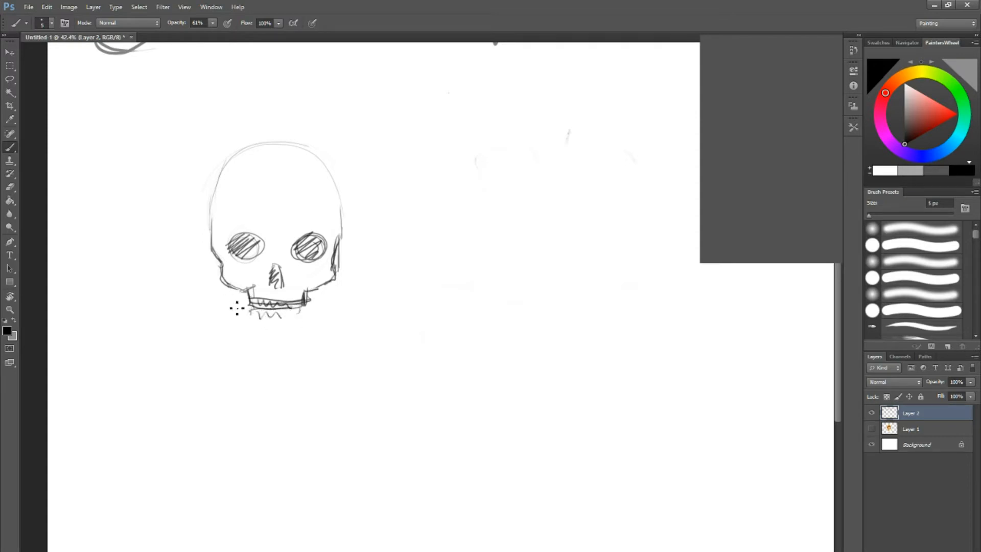
drag(231, 288, 234, 320)
mouse_move(240, 289)
mouse_down()
mouse_move(245, 317)
mouse_move(236, 322)
mouse_up()
mouse_move(315, 289)
mouse_down()
mouse_move(314, 313)
mouse_move(325, 309)
mouse_up()
mouse_move(245, 314)
mouse_down()
mouse_move(267, 339)
mouse_move(308, 332)
mouse_move(318, 319)
mouse_move(307, 314)
mouse_up()
mouse_move(228, 289)
mouse_down()
mouse_move(246, 317)
mouse_move(242, 300)
mouse_move(247, 313)
mouse_move(304, 310)
mouse_up()
drag(308, 302, 304, 312)
drag(270, 285, 283, 287)
mouse_move(278, 264)
mouse_down()
mouse_move(283, 286)
mouse_move(272, 282)
mouse_up()
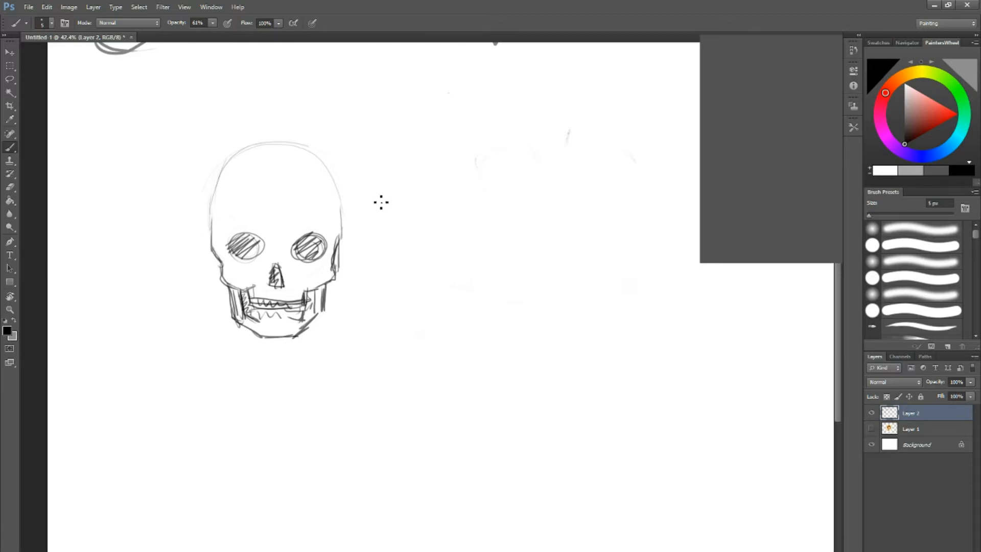
Darken the skull's right eye socket and label the top of the head with an arrow and the handwritten word "Cranium".
mouse_move(311, 238)
mouse_down()
mouse_move(293, 255)
mouse_move(302, 258)
mouse_up()
mouse_move(296, 136)
mouse_down()
mouse_move(318, 118)
mouse_move(342, 119)
mouse_up()
drag(345, 117, 382, 113)
drag(384, 106, 422, 110)
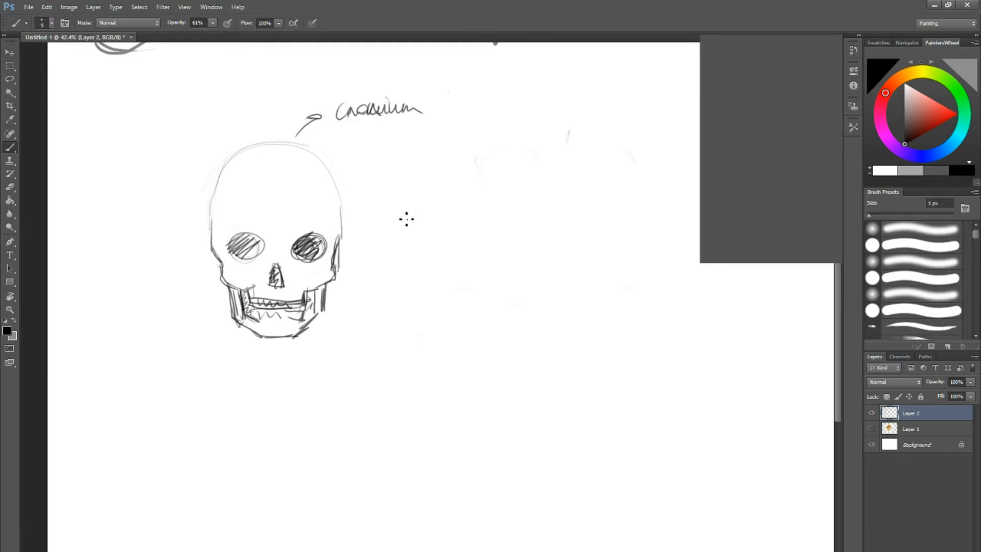
Draw a circle beside the skull with an arrow pointing back to it, and retrace the cranium outline.
mouse_move(510, 215)
mouse_down()
mouse_move(418, 204)
mouse_move(429, 248)
mouse_move(449, 259)
mouse_move(487, 222)
mouse_up()
drag(388, 189, 351, 195)
mouse_move(311, 149)
mouse_down()
mouse_move(213, 228)
mouse_move(309, 149)
mouse_move(336, 219)
mouse_move(209, 240)
mouse_up()
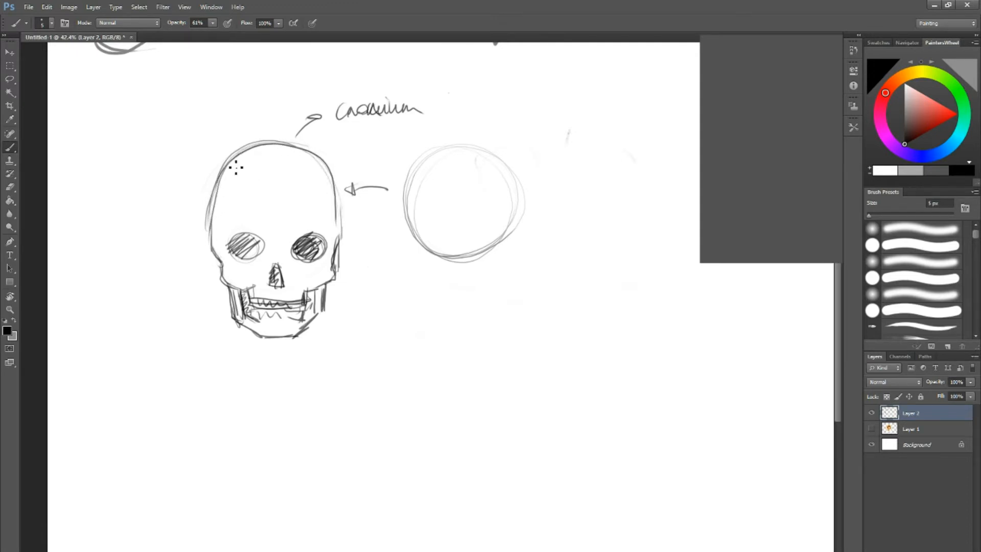
Draw a vertical centre line through the skull with outward arrows on the forehead, and darken the nose cavity.
drag(401, 259, 267, 277)
drag(284, 316, 377, 295)
drag(233, 140, 237, 330)
drag(233, 221, 236, 322)
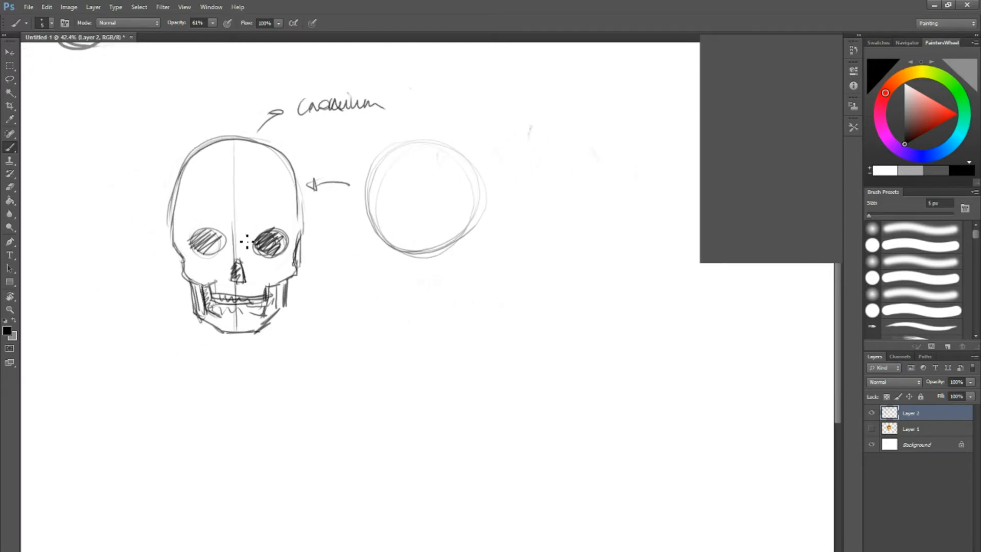
mouse_move(220, 180)
mouse_down()
mouse_move(208, 187)
mouse_move(250, 186)
mouse_move(217, 191)
mouse_move(240, 191)
mouse_up()
mouse_move(232, 261)
mouse_down()
mouse_move(240, 284)
mouse_move(236, 263)
mouse_up()
mouse_move(218, 289)
mouse_down()
mouse_move(211, 295)
mouse_move(268, 292)
mouse_up()
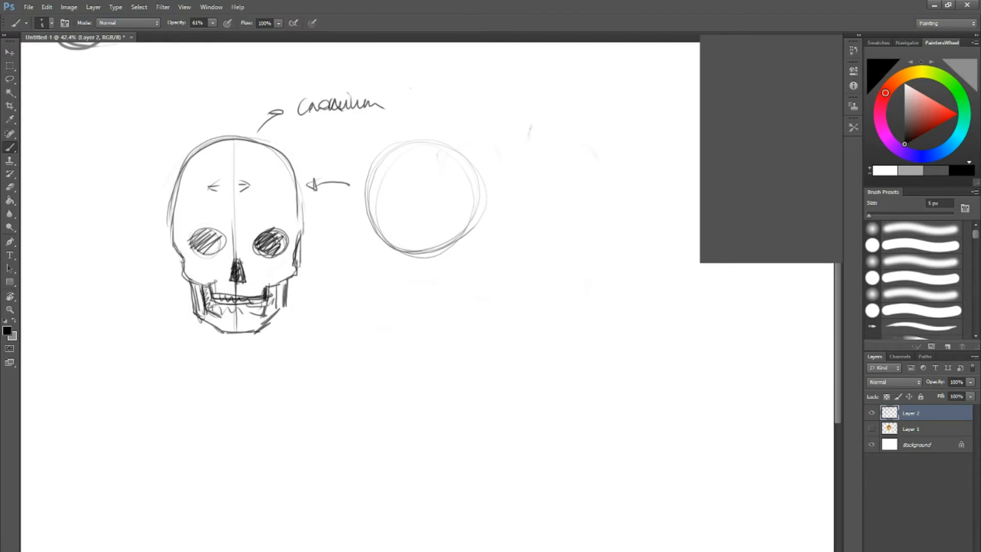
Darken the skull's teeth and jaw shading, and fill in the left eye socket.
drag(203, 288, 207, 309)
drag(208, 308, 245, 305)
mouse_move(266, 301)
mouse_down()
mouse_move(262, 315)
mouse_move(271, 316)
mouse_move(218, 324)
mouse_move(225, 309)
mouse_move(262, 305)
mouse_up()
mouse_move(265, 303)
mouse_down()
mouse_move(263, 313)
mouse_move(221, 304)
mouse_up()
drag(221, 305, 261, 305)
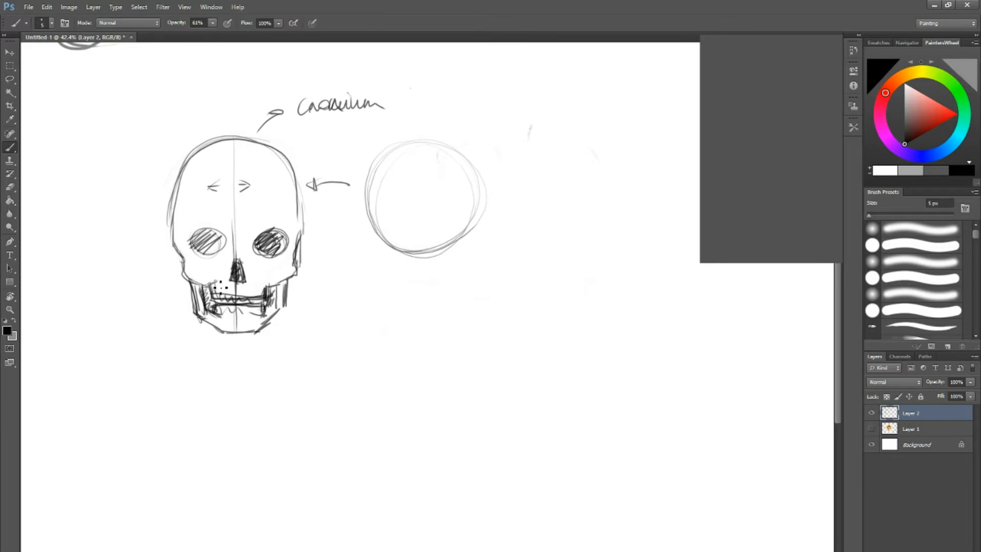
mouse_move(193, 238)
mouse_down()
mouse_move(215, 235)
mouse_move(222, 249)
mouse_move(211, 253)
mouse_move(220, 239)
mouse_move(213, 257)
mouse_move(223, 236)
mouse_up()
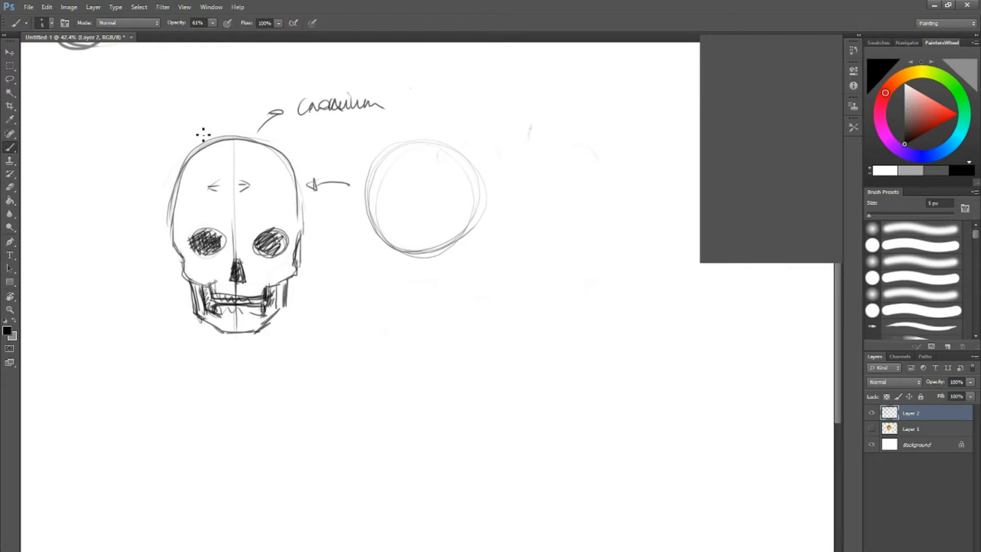
Surround the skull with a loose oval and an arrow toward the circle, and draw a vertical centre line extending below the circle.
mouse_move(145, 214)
mouse_down()
mouse_move(275, 158)
mouse_move(146, 278)
mouse_up()
drag(300, 145, 349, 149)
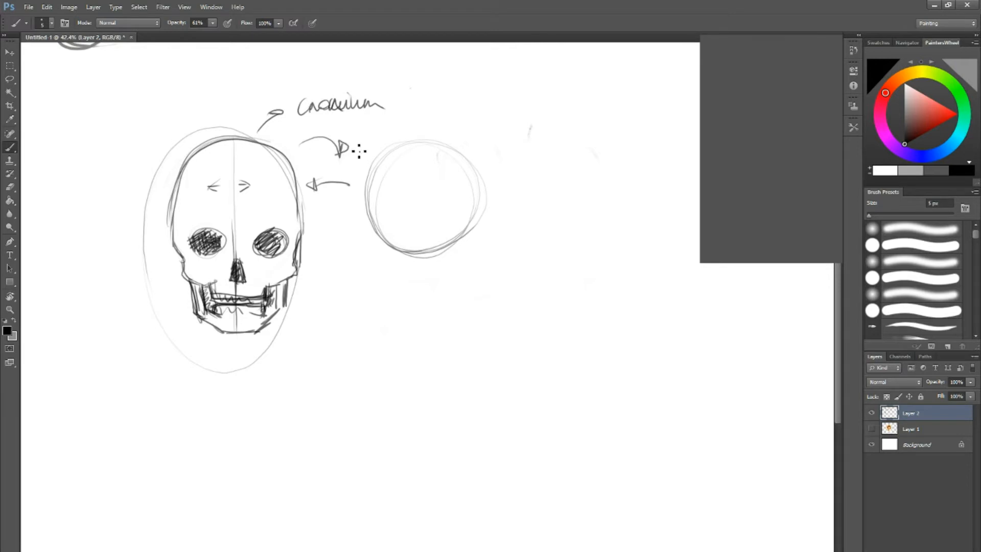
drag(482, 217, 410, 212)
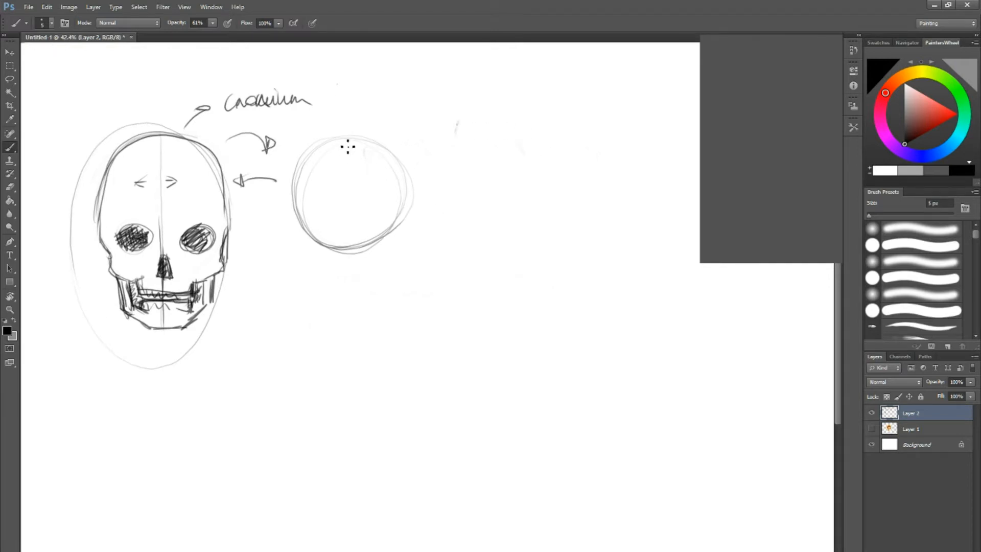
mouse_move(345, 136)
mouse_down()
mouse_move(348, 320)
mouse_move(349, 311)
mouse_up()
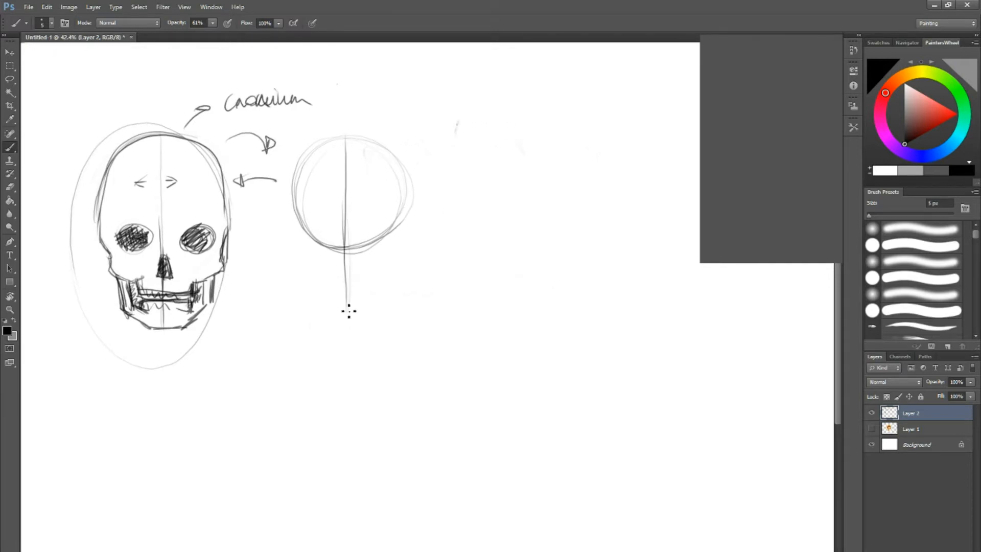
drag(345, 221, 349, 327)
Draw a horizontal eye line across the skull and a vertical height bracket beside it, labelling each half "1/2".
drag(68, 241, 268, 240)
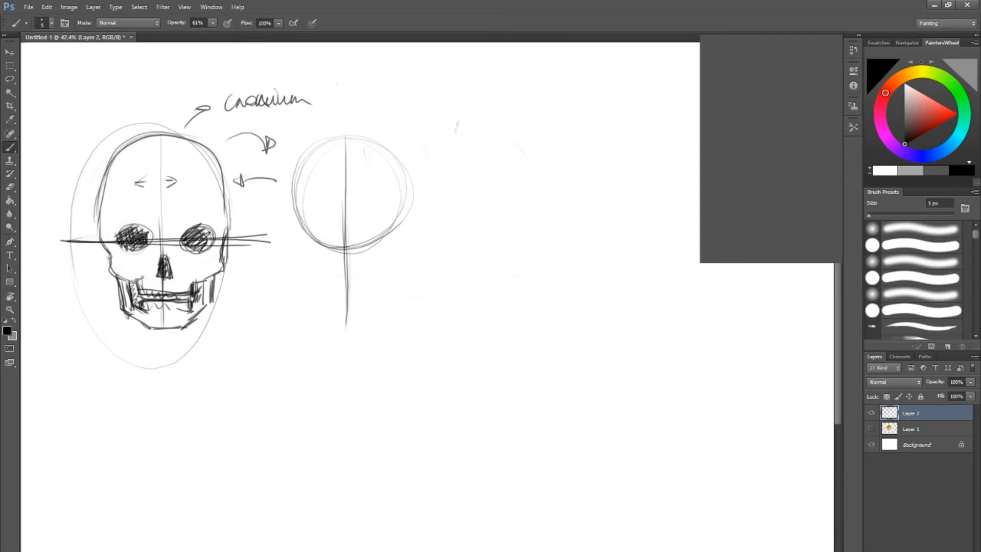
mouse_move(223, 138)
mouse_down()
mouse_move(250, 206)
mouse_move(232, 238)
mouse_move(244, 332)
mouse_move(230, 332)
mouse_move(242, 331)
mouse_up()
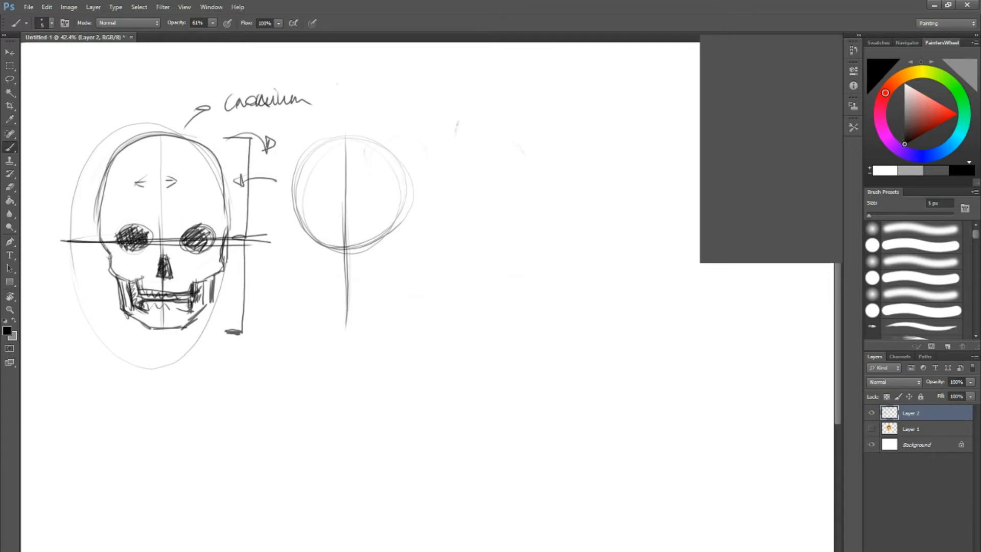
mouse_move(247, 140)
mouse_down()
mouse_move(245, 332)
mouse_move(252, 327)
mouse_up()
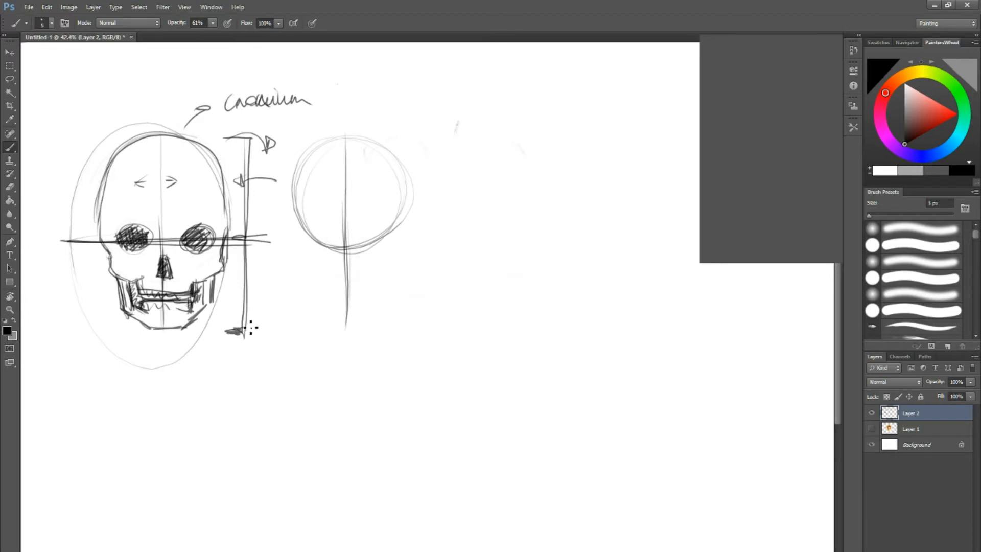
drag(251, 235, 233, 238)
drag(256, 194, 276, 224)
mouse_move(256, 283)
mouse_down()
mouse_move(259, 296)
mouse_move(287, 298)
mouse_up()
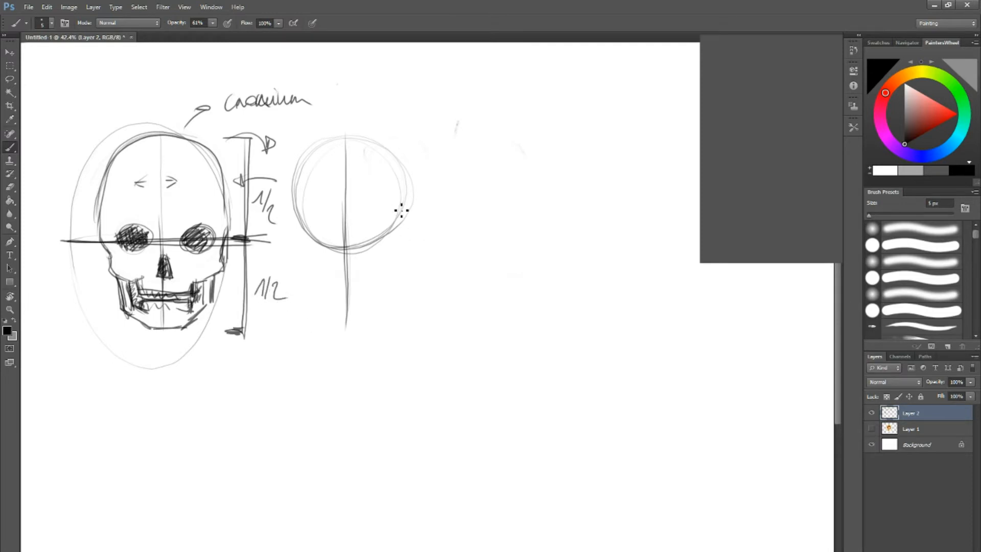
Mark the ends and a horizontal dividing line on the circle's centre line, and write "1/2" beside both halves.
drag(331, 135, 289, 207)
drag(291, 245, 411, 246)
drag(344, 133, 346, 324)
mouse_move(430, 187)
mouse_down()
mouse_move(457, 194)
mouse_move(448, 216)
mouse_up()
mouse_move(450, 275)
mouse_down()
mouse_move(435, 291)
mouse_move(467, 303)
mouse_up()
Add a vertical side guide and sketch an oval head outline around the circle and down to the chin.
drag(295, 133, 295, 307)
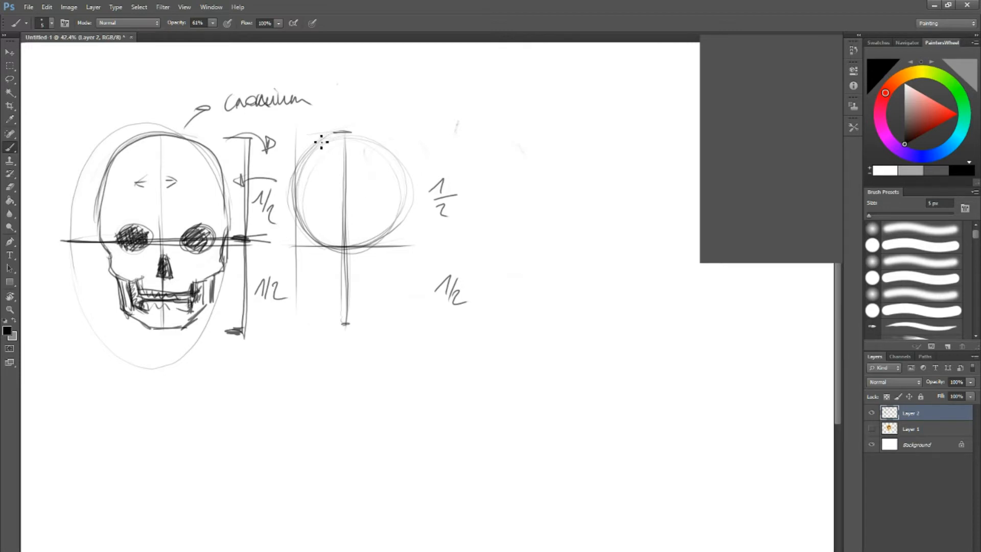
mouse_move(296, 156)
mouse_down()
mouse_move(300, 245)
mouse_move(320, 291)
mouse_move(311, 281)
mouse_move(341, 311)
mouse_move(354, 303)
mouse_up()
drag(341, 128, 397, 170)
mouse_move(375, 134)
mouse_down()
mouse_move(401, 215)
mouse_move(346, 313)
mouse_move(335, 311)
mouse_up()
mouse_move(403, 199)
mouse_down()
mouse_move(386, 294)
mouse_move(359, 308)
mouse_up()
mouse_move(408, 218)
mouse_down()
mouse_move(407, 252)
mouse_move(351, 310)
mouse_up()
drag(302, 162, 298, 276)
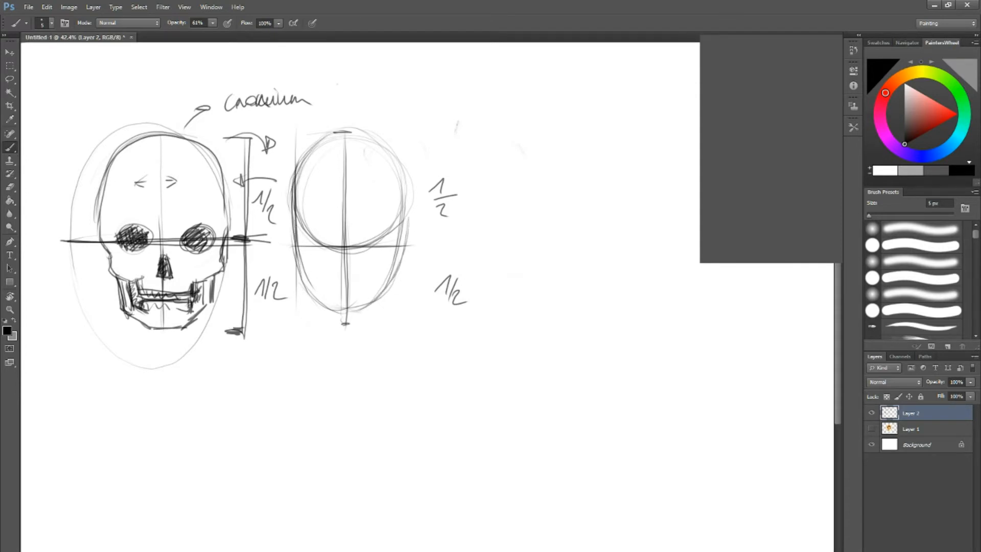
Reinforce the oval head outline with repeated strokes along the crown, sides and chin.
mouse_move(295, 209)
mouse_down()
mouse_move(307, 284)
mouse_move(343, 313)
mouse_up()
drag(305, 296, 357, 316)
mouse_move(377, 149)
mouse_down()
mouse_move(396, 176)
mouse_move(380, 297)
mouse_up()
drag(375, 147, 395, 238)
drag(339, 132, 300, 235)
mouse_move(298, 170)
mouse_down()
mouse_move(403, 160)
mouse_move(406, 225)
mouse_up()
drag(297, 196, 309, 293)
drag(296, 222, 312, 298)
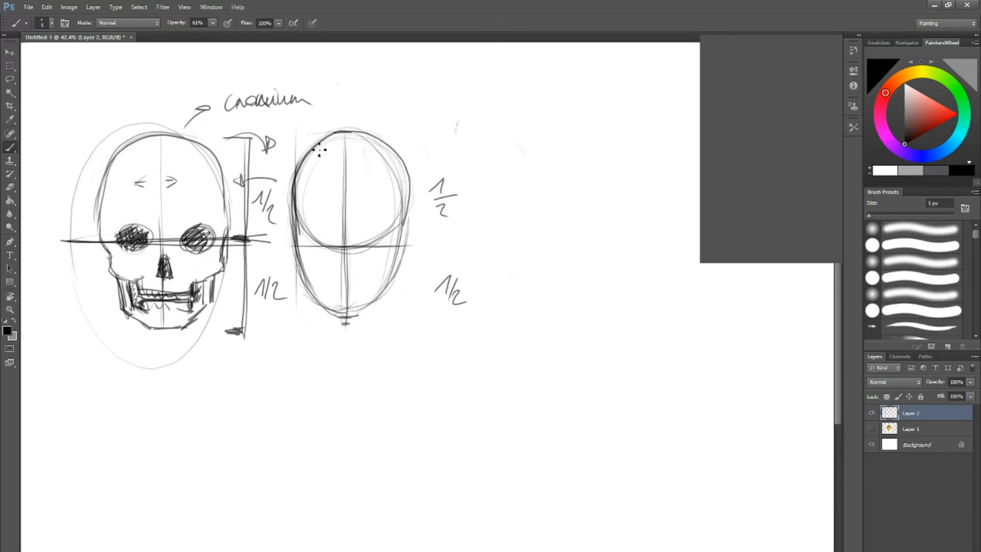
mouse_move(317, 151)
mouse_down()
mouse_move(293, 256)
mouse_move(385, 165)
mouse_move(409, 219)
mouse_up()
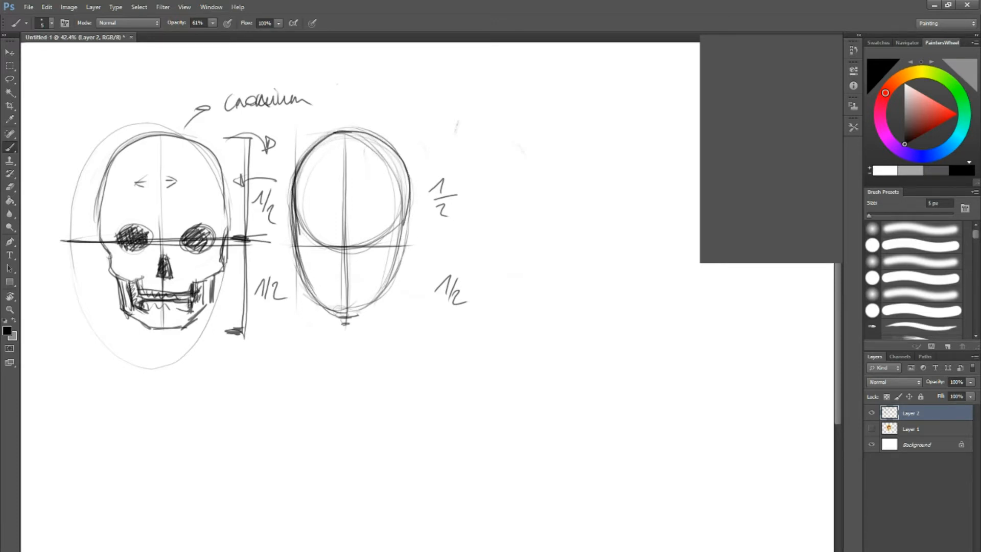
mouse_move(363, 134)
mouse_down()
mouse_move(406, 215)
mouse_move(404, 233)
mouse_move(384, 293)
mouse_move(331, 314)
mouse_up()
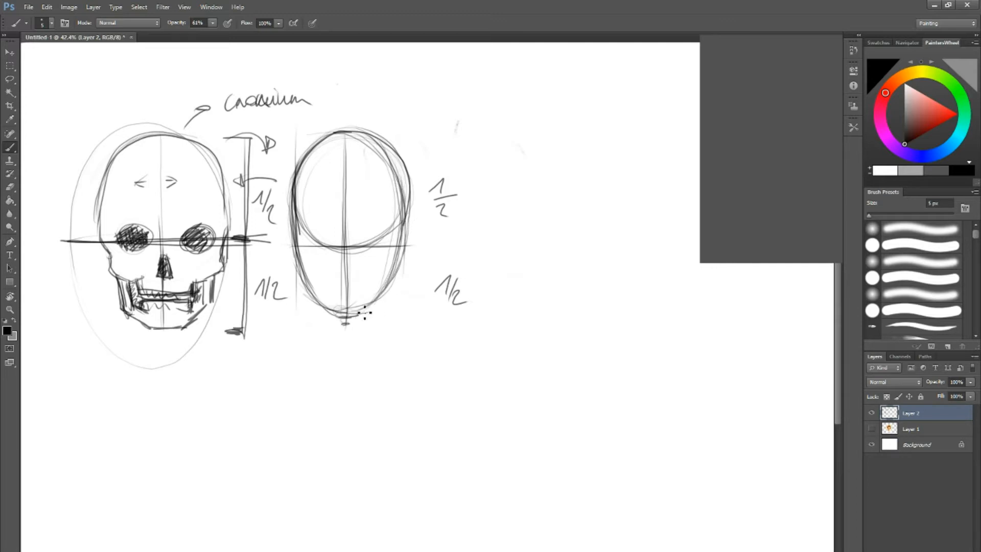
drag(385, 286, 357, 313)
drag(403, 246, 380, 289)
drag(403, 253, 366, 305)
Erase the horizontal dividing line across the oval head, and retrace the centre line and side contours.
drag(292, 245, 421, 243)
drag(294, 224, 307, 281)
drag(351, 236, 345, 288)
drag(404, 200, 397, 275)
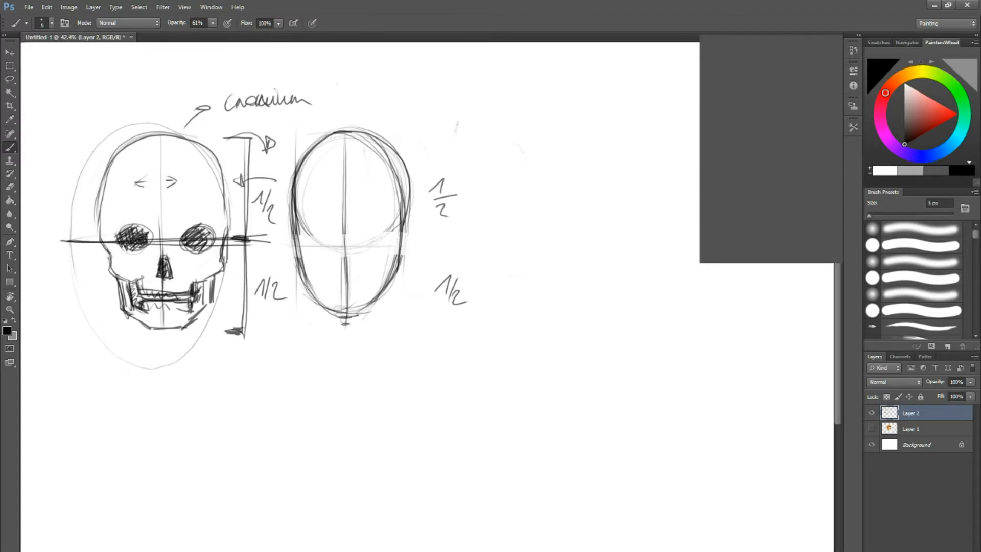
drag(292, 214, 307, 295)
drag(345, 205, 349, 301)
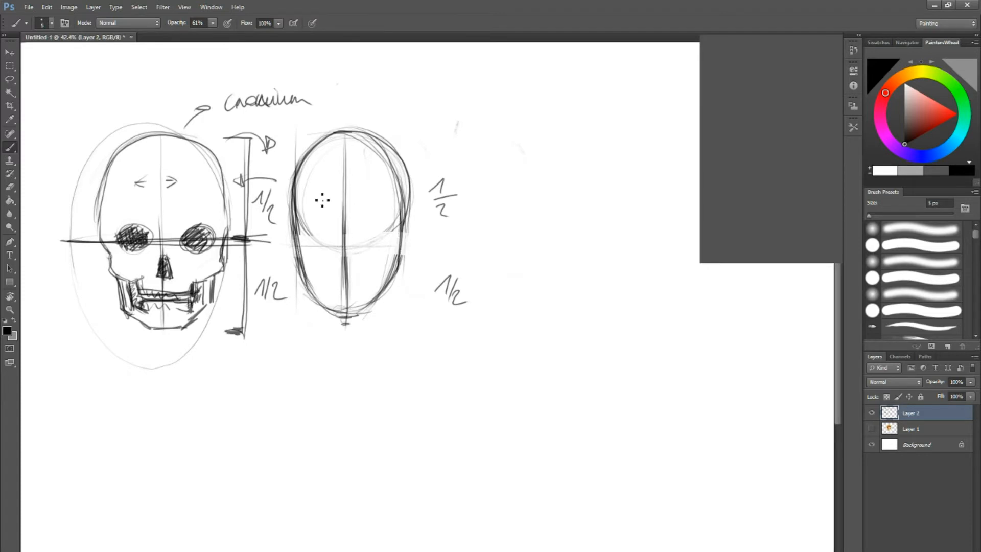
drag(335, 129, 291, 210)
mouse_move(291, 190)
mouse_down()
mouse_move(329, 134)
mouse_move(399, 210)
mouse_up()
drag(402, 166, 394, 262)
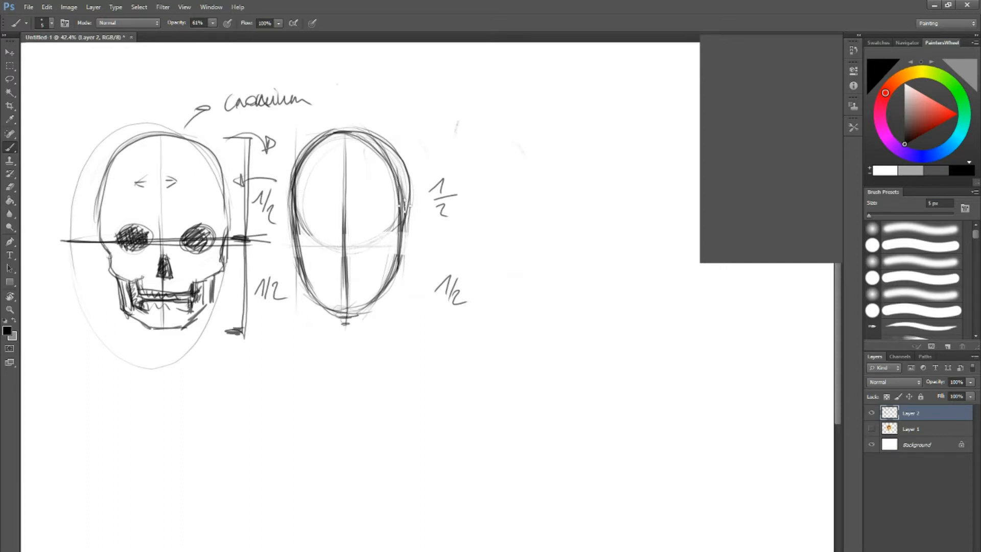
drag(404, 205, 396, 272)
Draw a bold horizontal eye line higher across the oval head, with a hatched round eye socket on its left half.
drag(283, 228, 425, 227)
drag(287, 228, 440, 227)
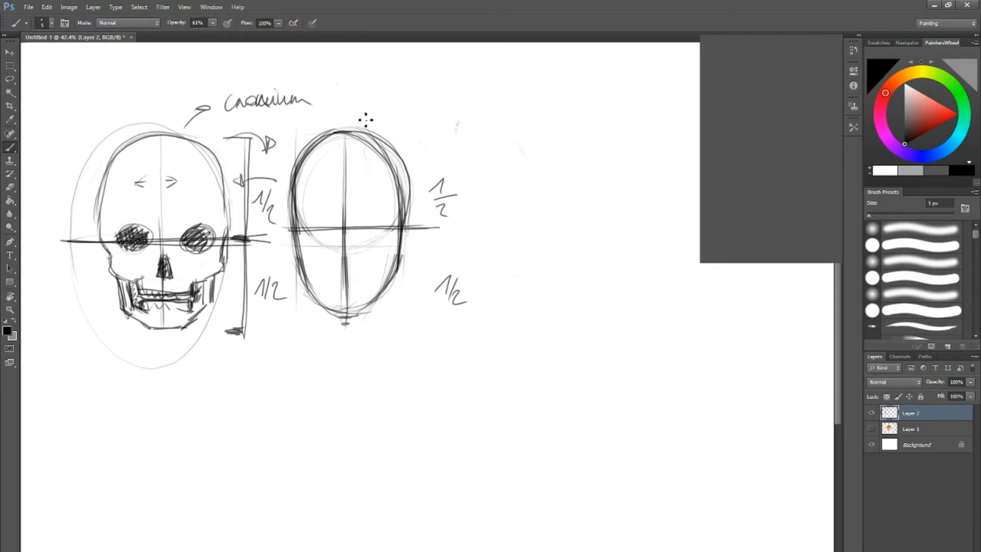
drag(283, 227, 429, 227)
mouse_move(318, 218)
mouse_down()
mouse_move(309, 231)
mouse_move(329, 224)
mouse_move(316, 229)
mouse_move(336, 234)
mouse_up()
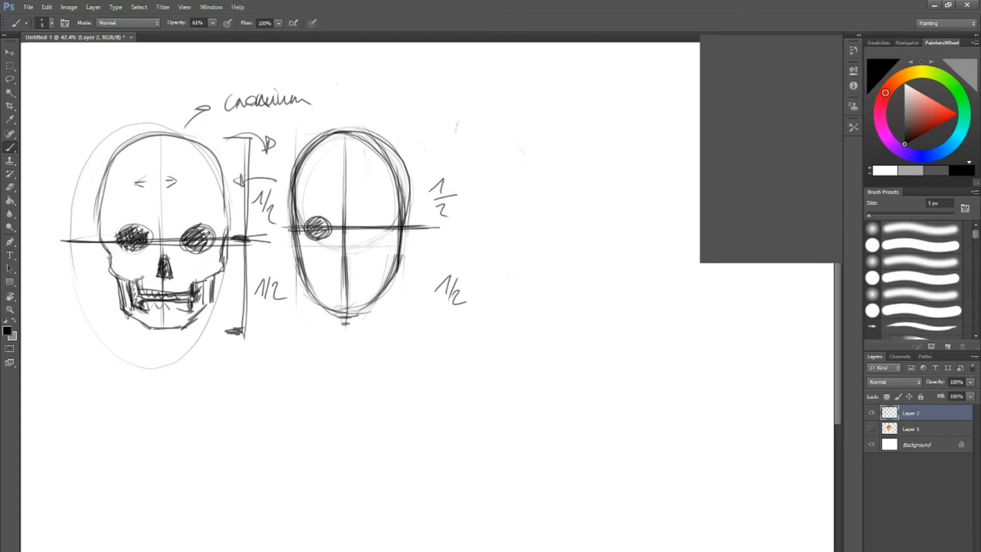
Select the oval head with a rectangular marquee, shift it slightly downward, deselect it, and return to the Brush tool.
click(10, 66)
drag(280, 121, 418, 348)
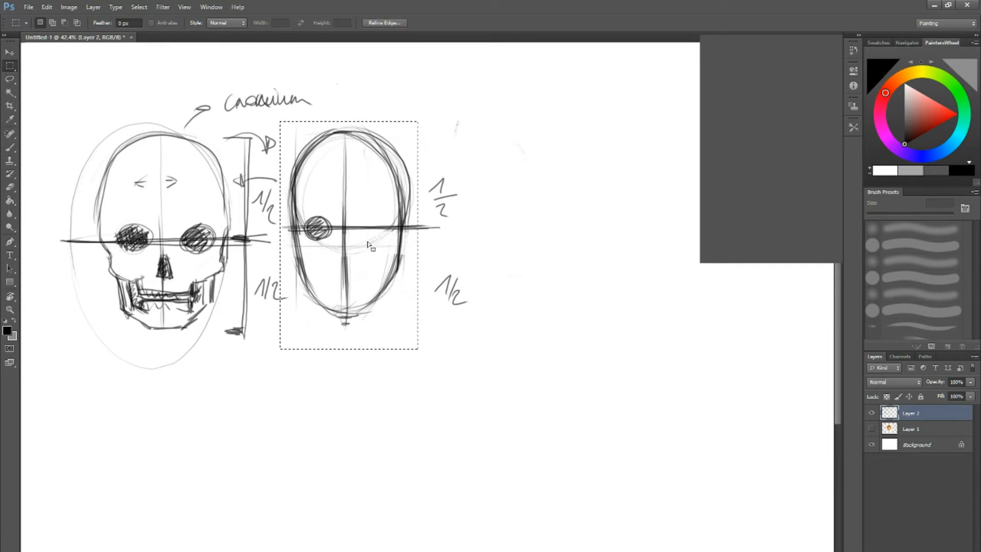
drag(372, 246, 375, 256)
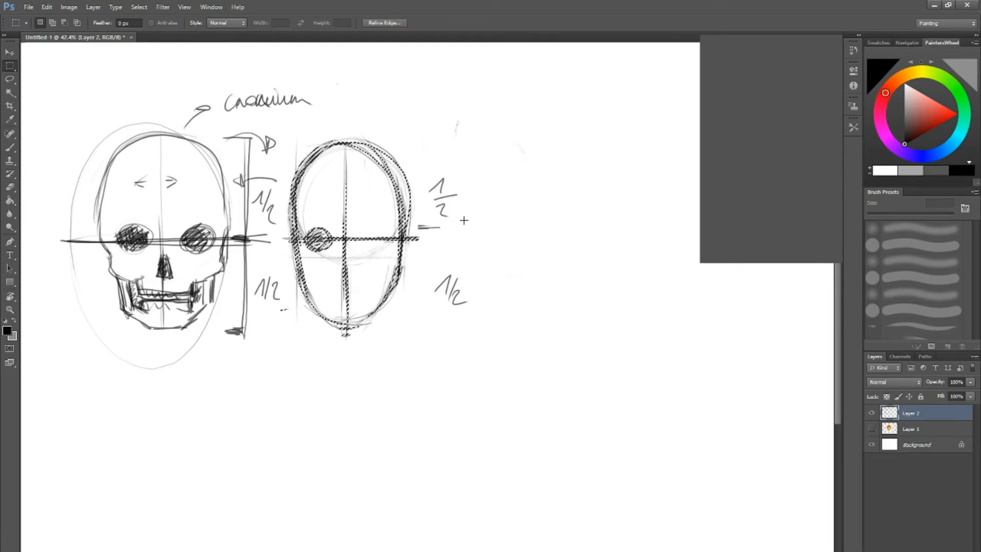
key(ctrl+d)
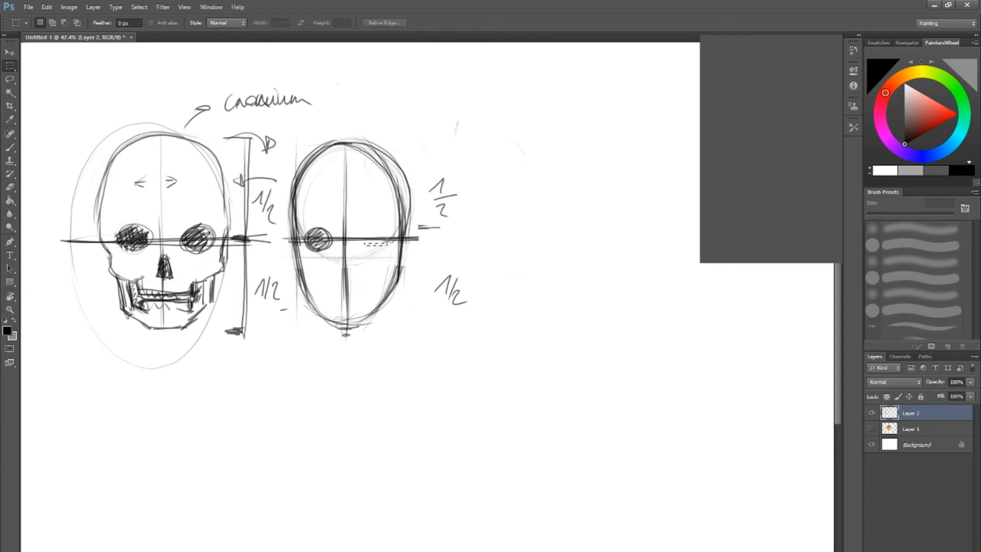
click(382, 241)
key(b)
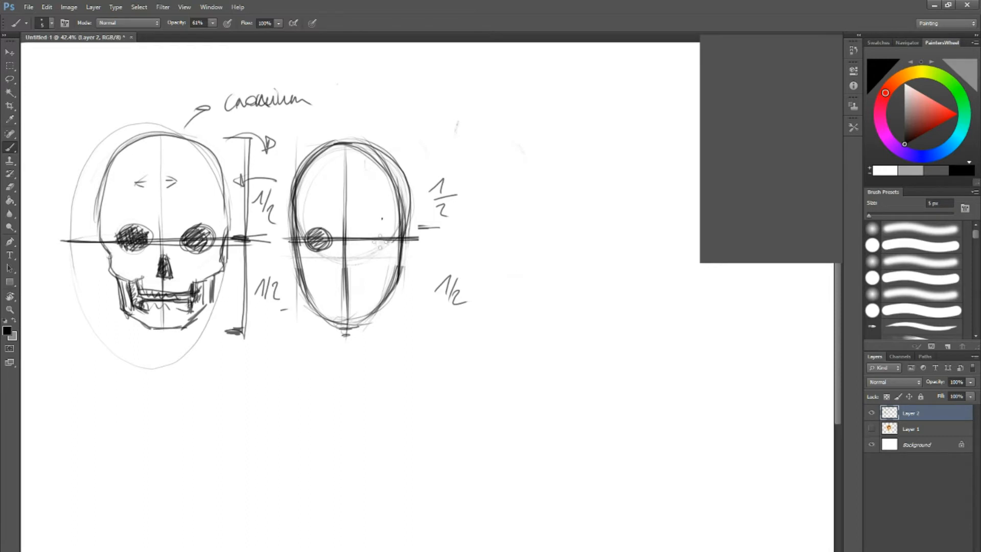
Draw the second hatched eye socket and a triangular nose on the oval head, with a vertical guide line along its outer side.
key(m)
key(b)
mouse_move(372, 249)
mouse_down()
mouse_move(379, 239)
mouse_move(364, 240)
mouse_move(384, 236)
mouse_move(378, 246)
mouse_move(369, 236)
mouse_move(375, 250)
mouse_move(314, 250)
mouse_move(340, 262)
mouse_move(345, 249)
mouse_move(351, 276)
mouse_up()
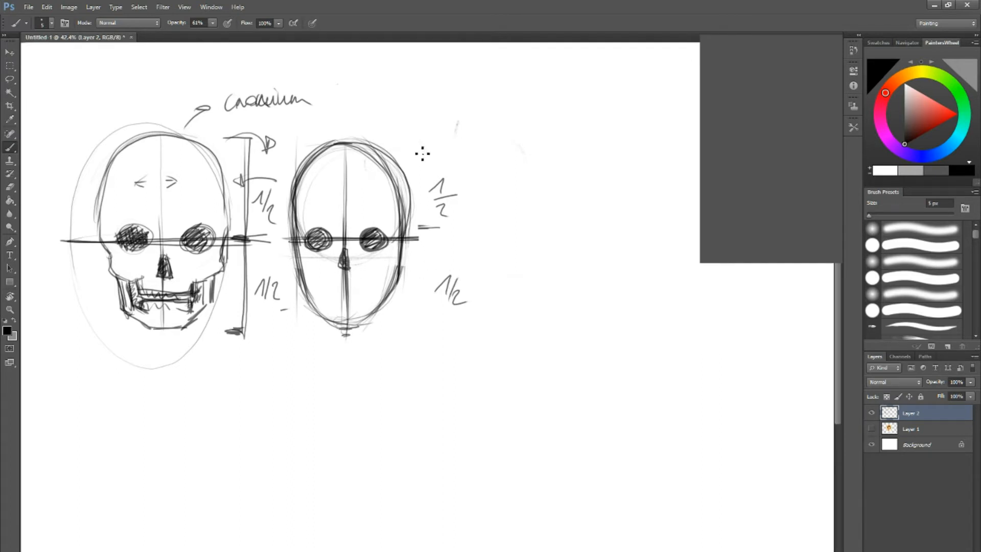
mouse_move(417, 146)
mouse_down()
mouse_move(415, 327)
mouse_move(417, 257)
mouse_up()
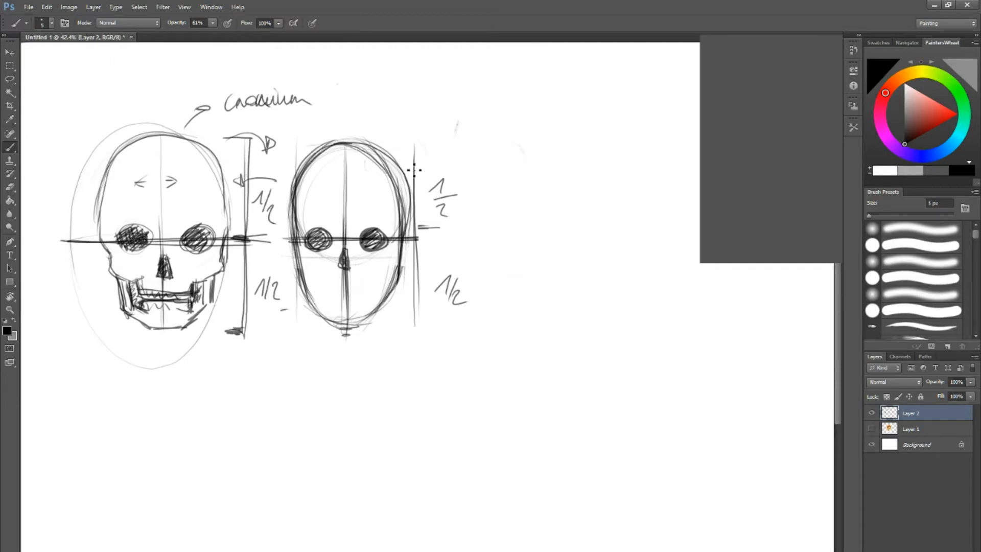
drag(313, 234, 321, 239)
Draw horizontal guide lines for the nose base and mouth across the oval head, darkening the nose and a short mouth stroke.
drag(292, 275, 439, 275)
mouse_move(343, 264)
mouse_down()
mouse_move(345, 284)
mouse_move(435, 303)
mouse_up()
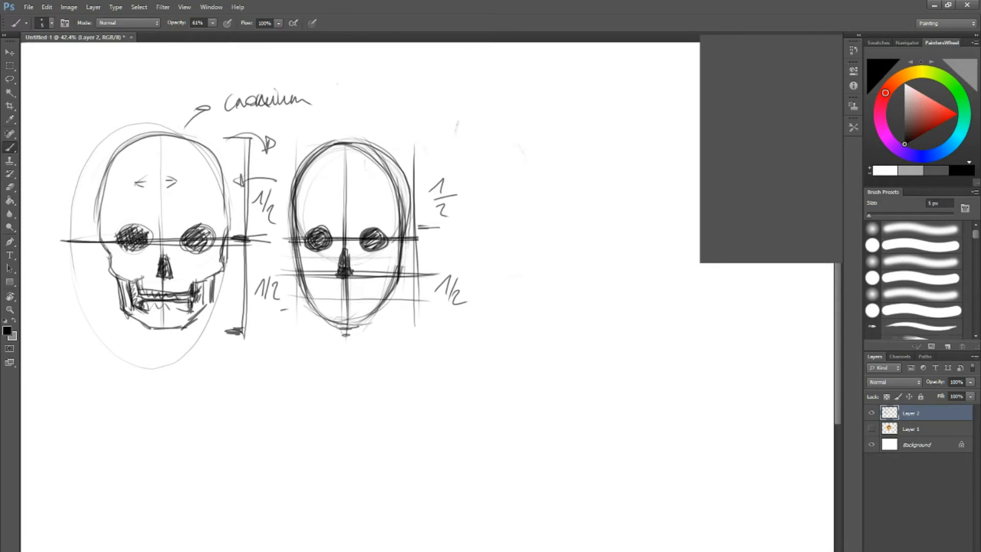
mouse_move(278, 292)
mouse_down()
mouse_move(449, 289)
mouse_move(417, 294)
mouse_move(477, 297)
mouse_up()
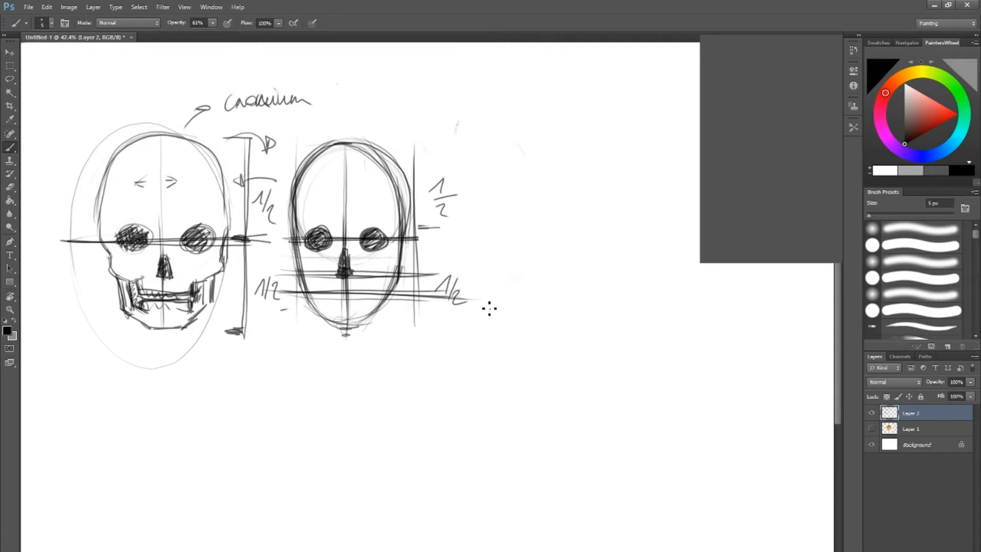
mouse_move(346, 253)
mouse_down()
mouse_move(349, 272)
mouse_move(341, 273)
mouse_up()
drag(401, 225, 393, 282)
drag(343, 292, 330, 294)
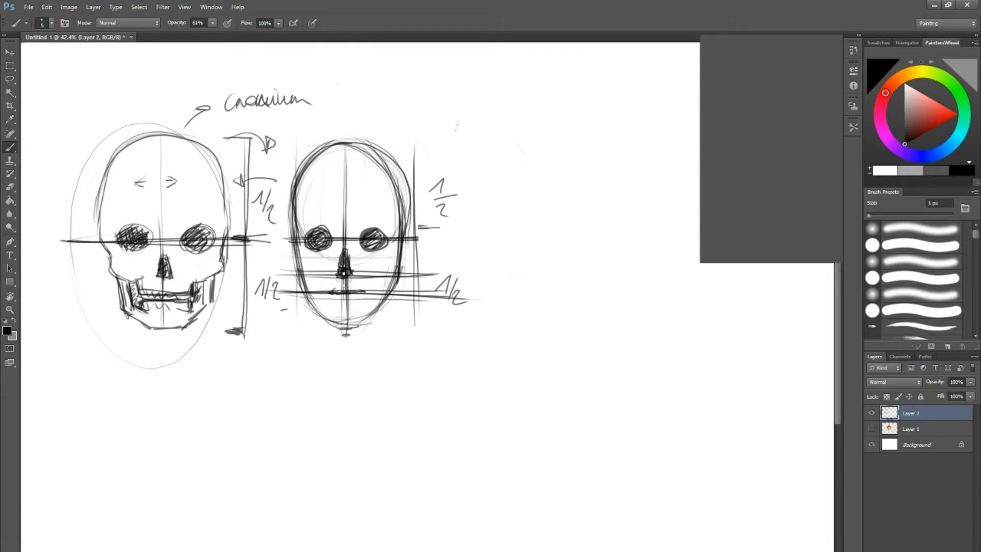
Select the oval head with its proportion marks, place a duplicate in the empty space beside it, and deselect.
drag(526, 227, 506, 228)
key(m)
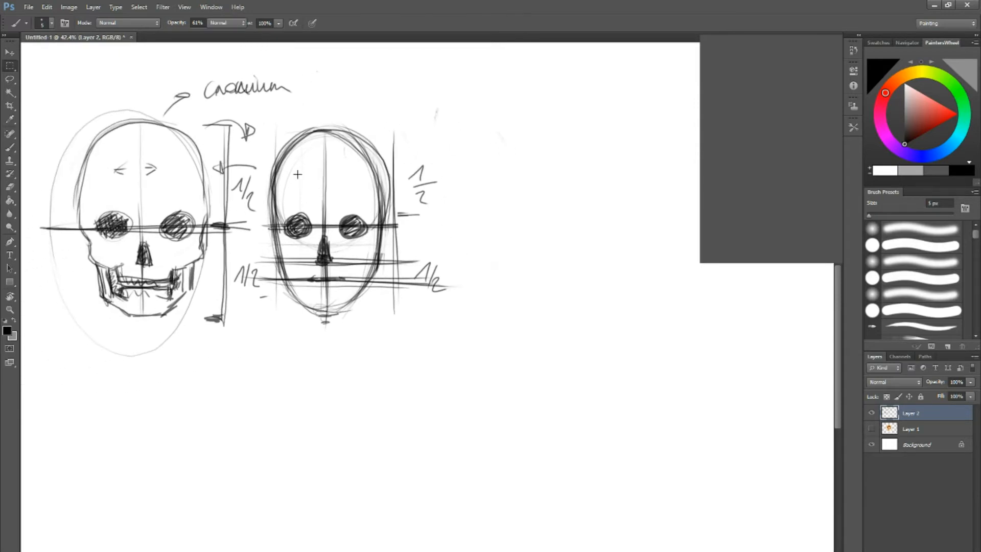
mouse_move(261, 110)
mouse_down()
mouse_move(411, 342)
mouse_move(447, 350)
mouse_up()
drag(361, 269, 553, 267)
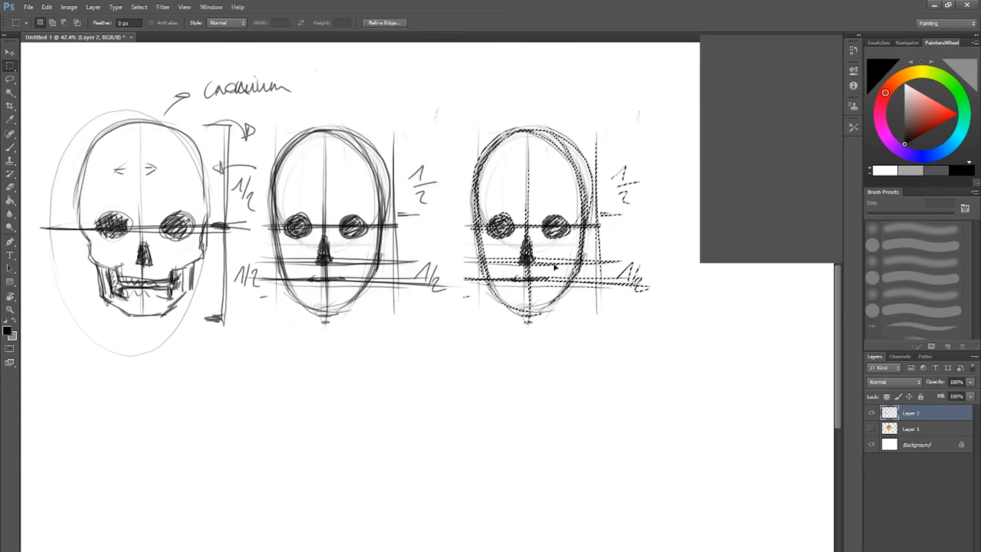
key(ctrl+d)
Move the duplicated head onto its own layer, align it level with the original head, and lower that layer's opacity to 46%.
drag(564, 346, 444, 355)
scroll(446, 242, up, 1)
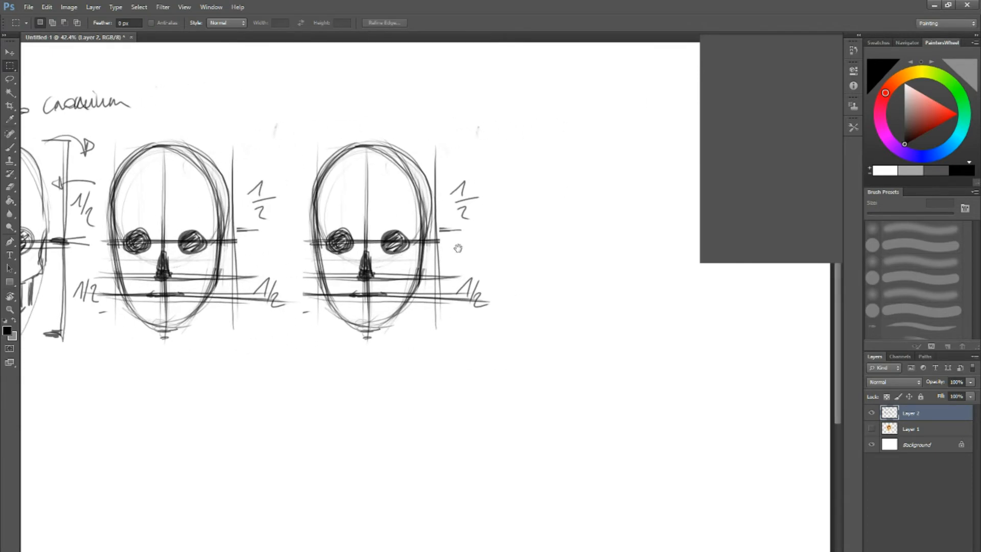
scroll(441, 250, up, 1)
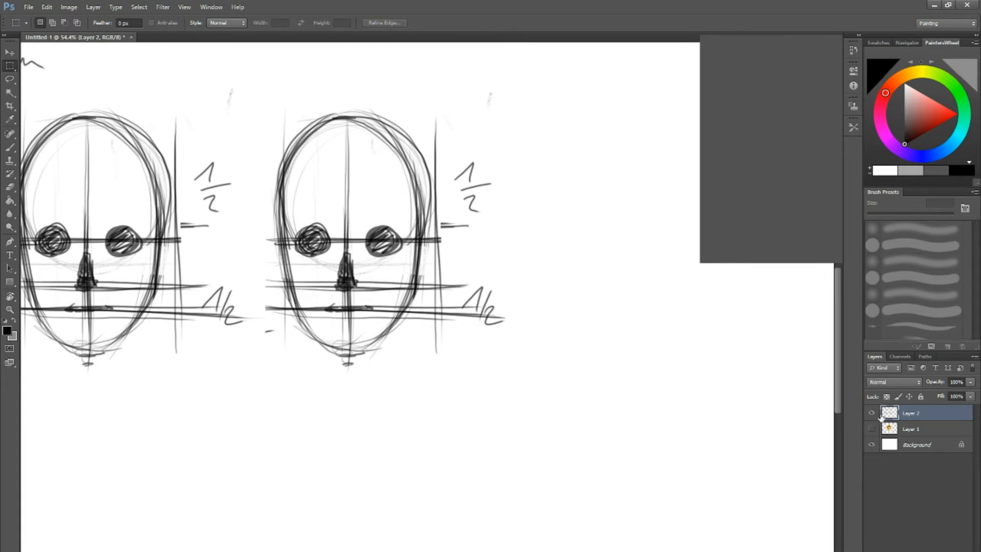
drag(253, 86, 510, 401)
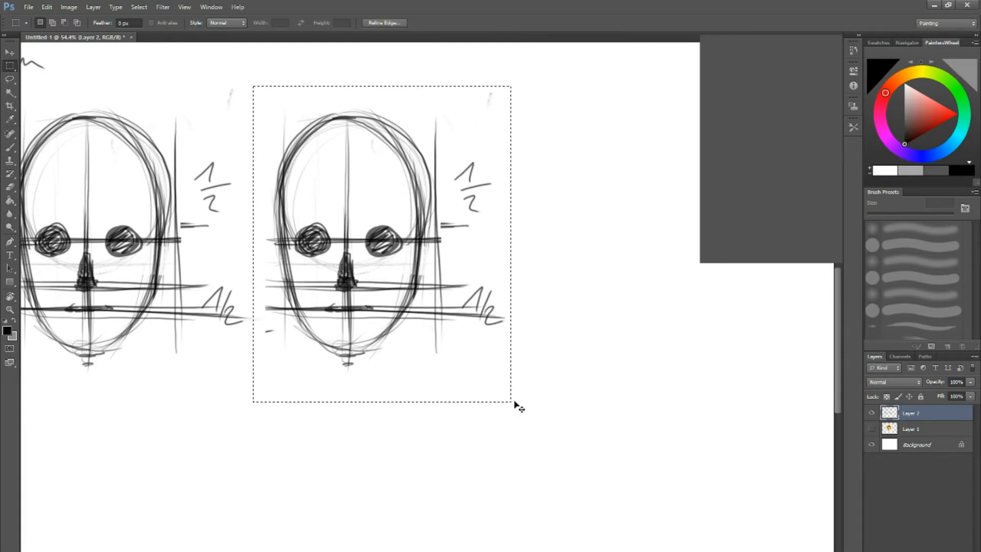
key(ctrl+x)
key(ctrl+v)
key(v)
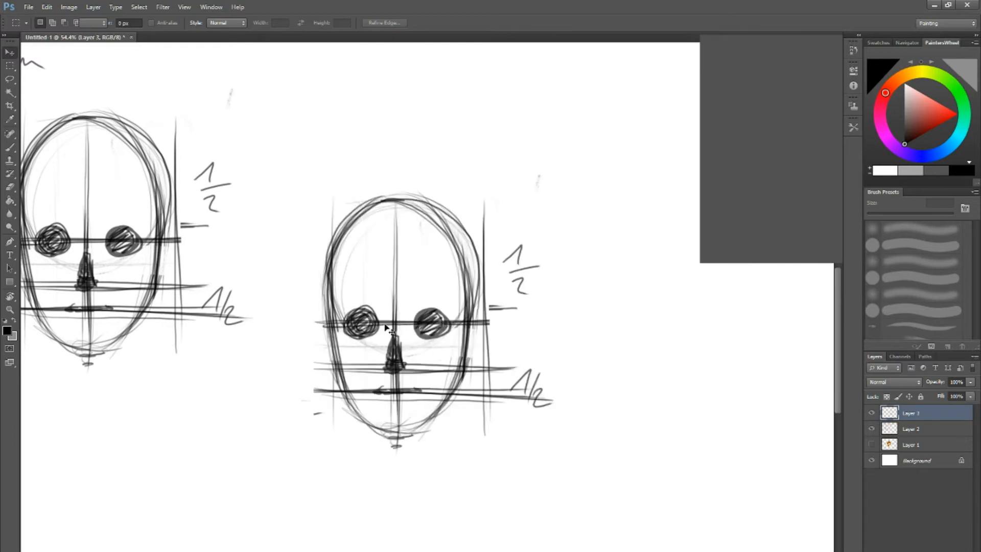
drag(388, 333, 342, 246)
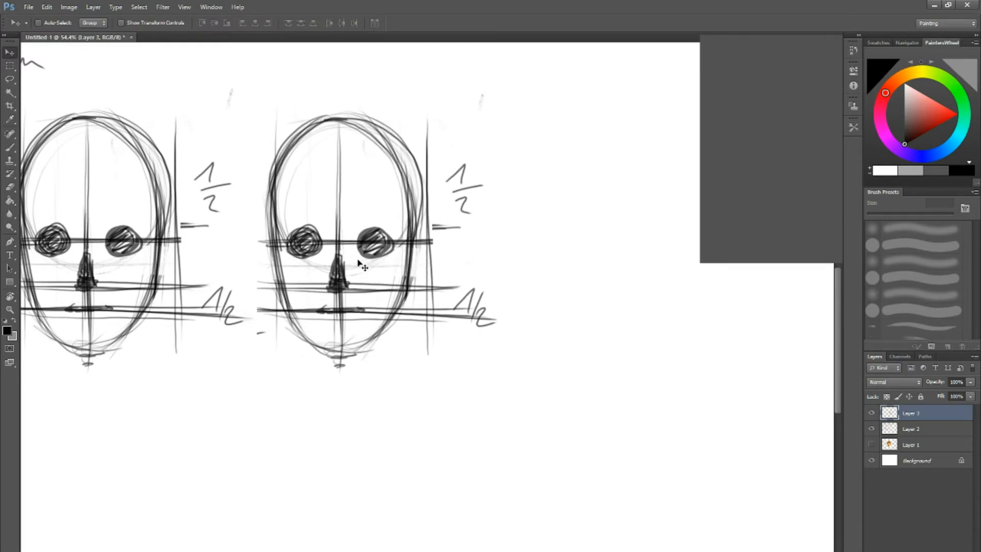
drag(972, 390, 941, 398)
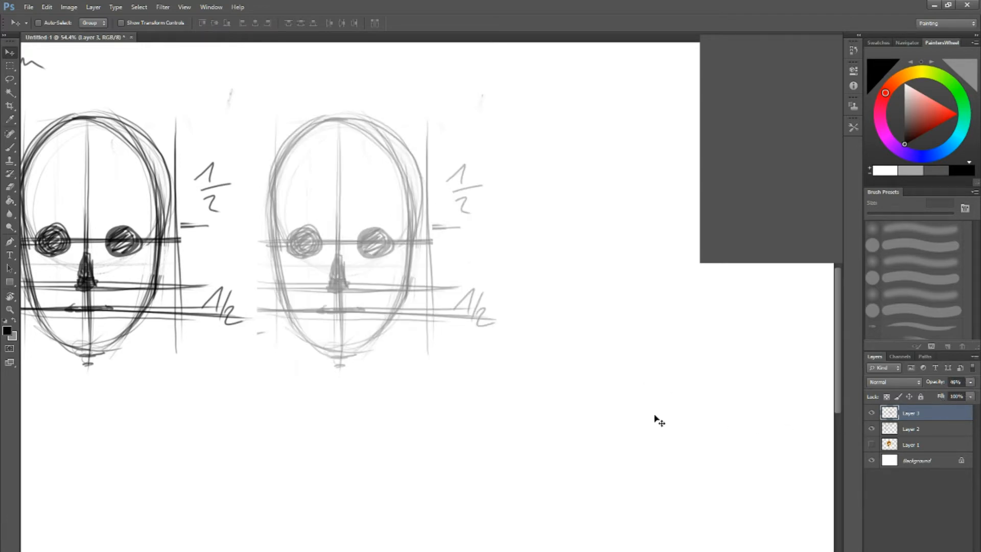
Set the brush colour to bright red and add a new empty layer above the faded head.
key(b)
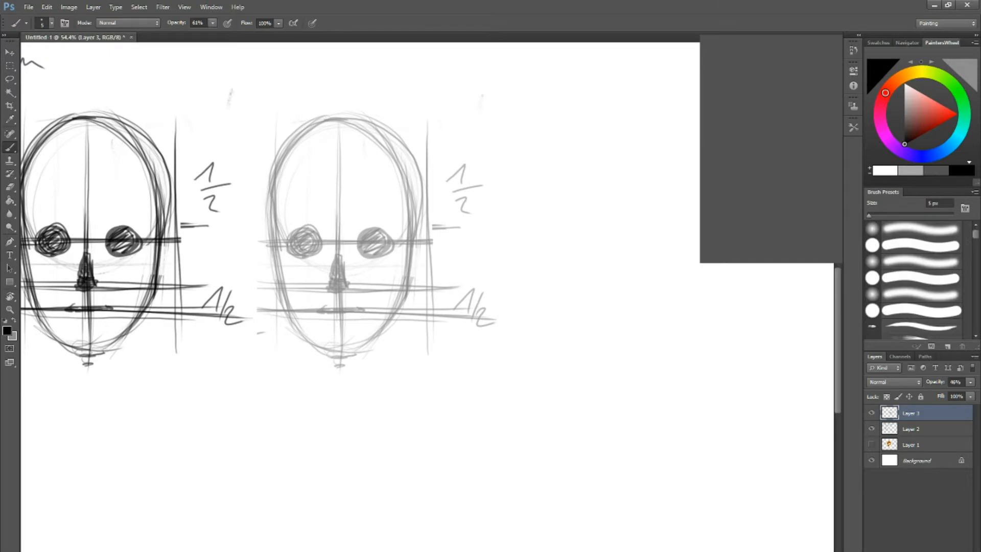
drag(944, 112, 961, 137)
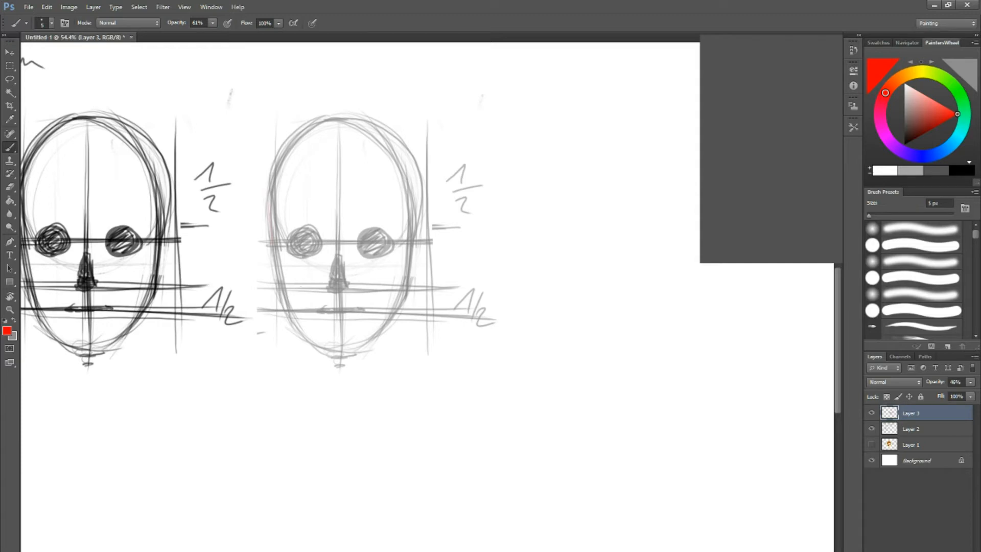
key(ctrl+shift+alt+n)
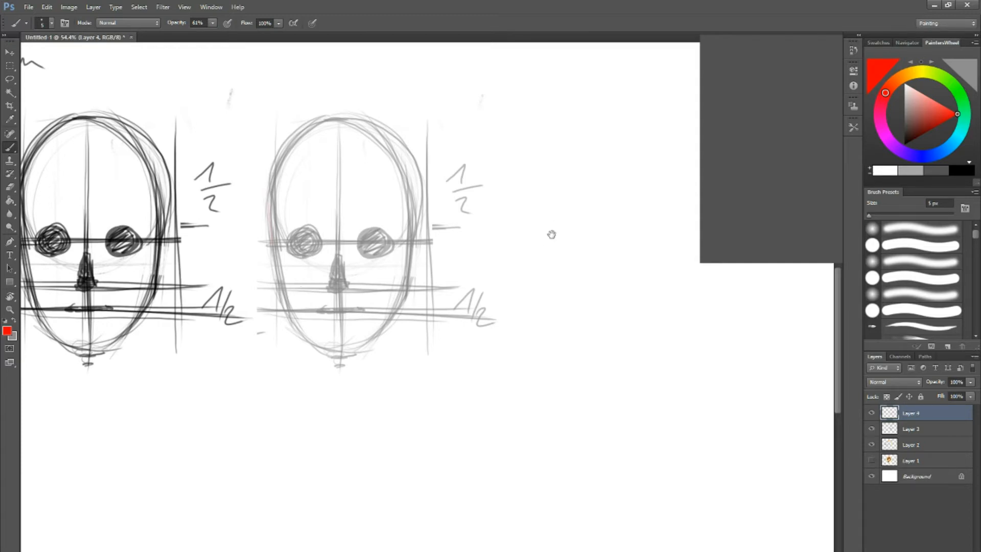
Draw the cranium's lower curve in red across the dark oval head, and outline its left eye socket and nose in red.
drag(552, 234, 509, 262)
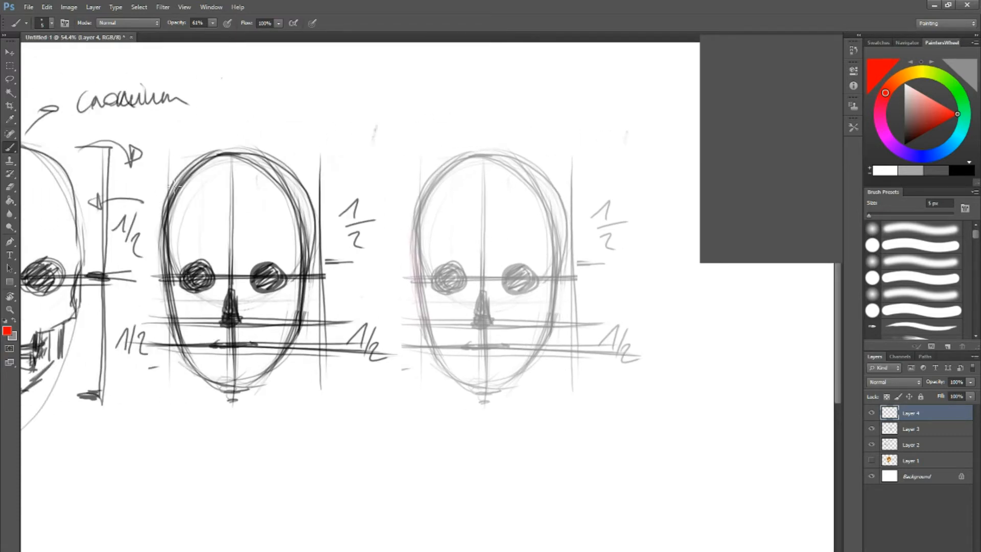
drag(155, 215, 313, 207)
drag(234, 322, 288, 306)
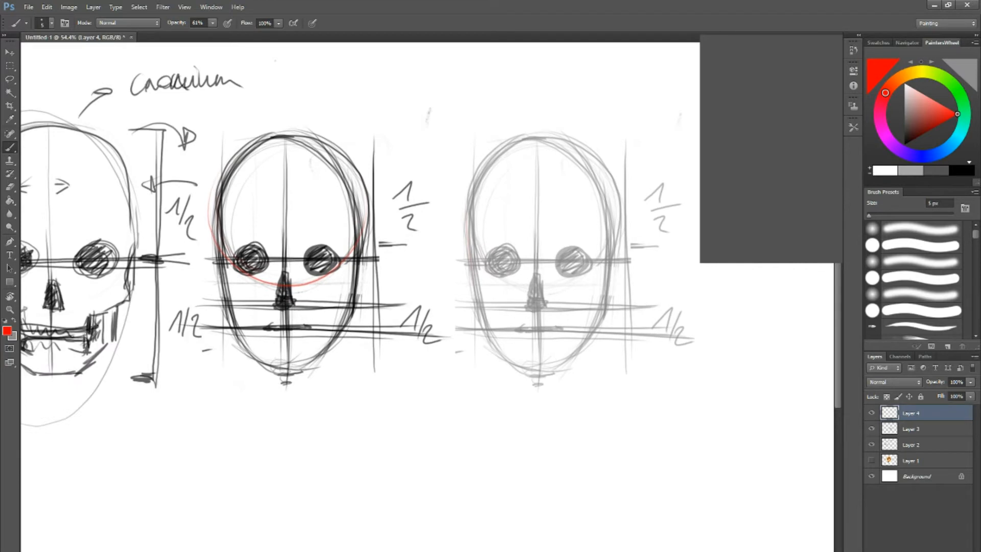
mouse_move(268, 271)
mouse_down()
mouse_move(289, 276)
mouse_move(291, 294)
mouse_up()
Sketch a loose red circle in the empty space beside the faded head, and frame the faded head with a red box.
mouse_move(623, 332)
mouse_down()
mouse_move(498, 364)
mouse_move(418, 317)
mouse_move(411, 334)
mouse_up()
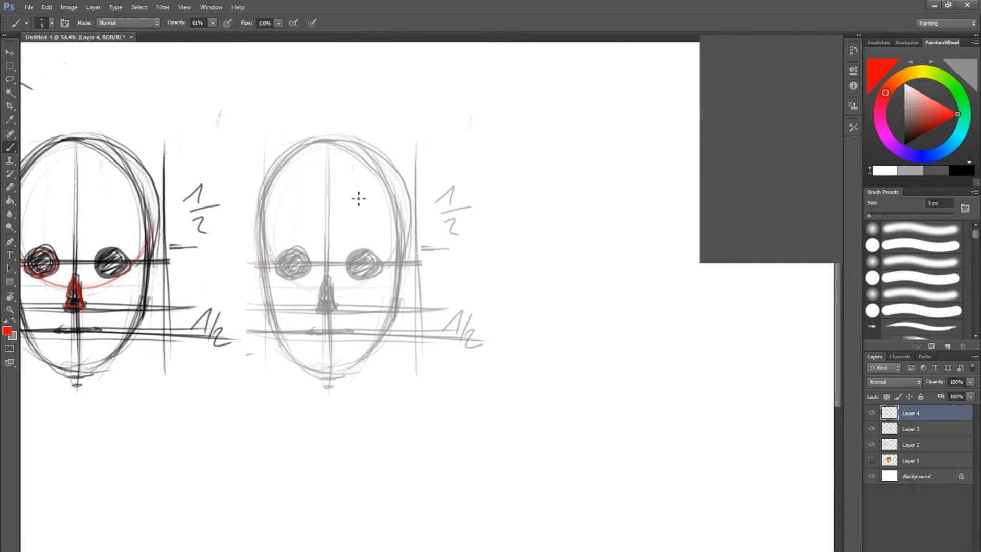
mouse_move(573, 209)
mouse_down()
mouse_move(458, 220)
mouse_move(424, 202)
mouse_move(435, 265)
mouse_move(468, 296)
mouse_move(484, 289)
mouse_up()
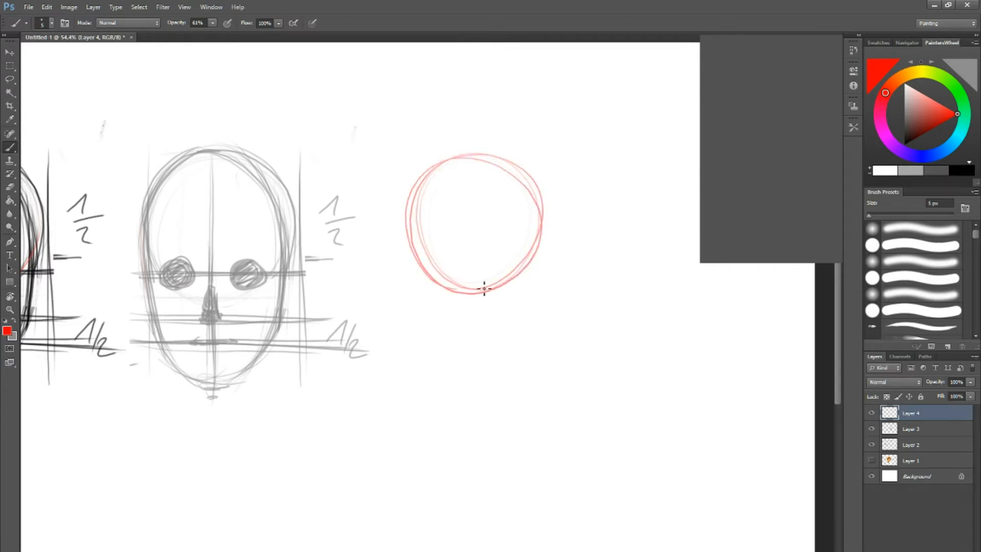
drag(134, 180, 144, 389)
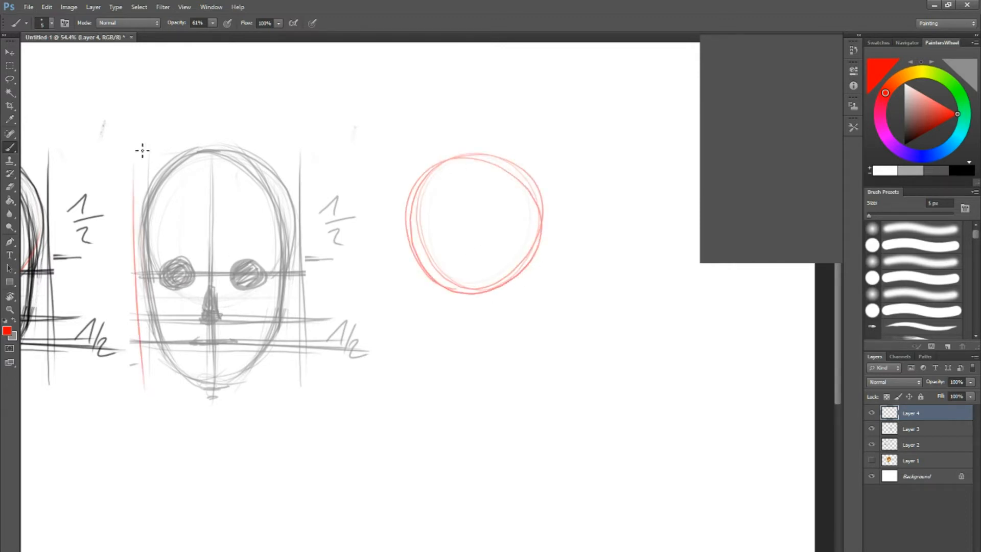
drag(163, 139, 306, 136)
drag(324, 137, 316, 394)
drag(162, 395, 300, 394)
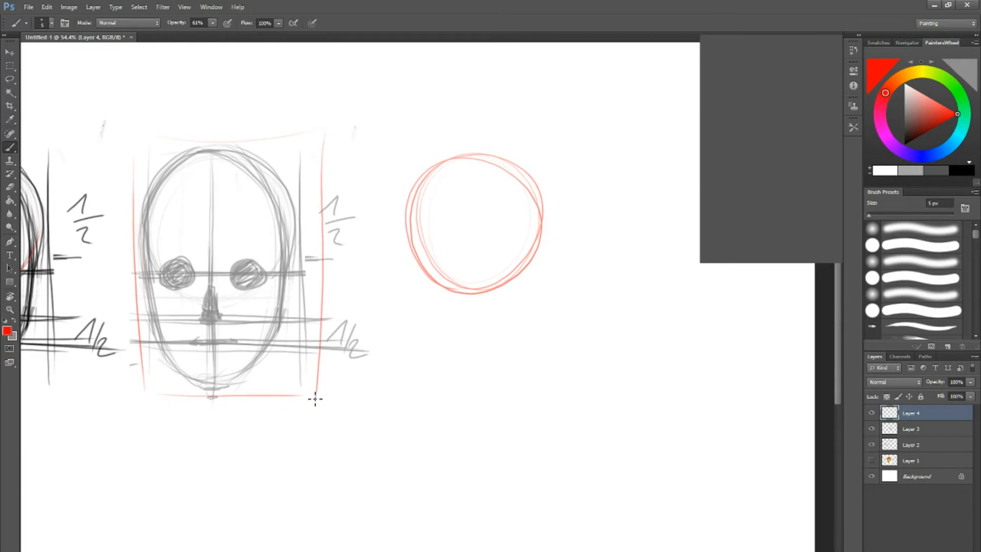
Draw an off-centre vertical face line extending below the red circle, and a horizontal eye line across the circle.
drag(570, 266, 455, 272)
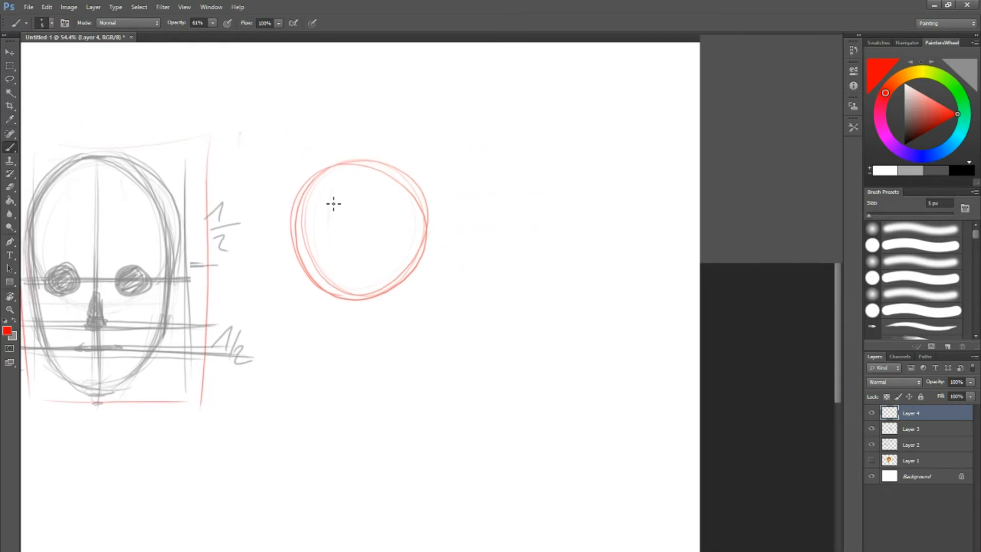
drag(332, 176, 327, 306)
drag(331, 215, 321, 346)
drag(318, 231, 327, 349)
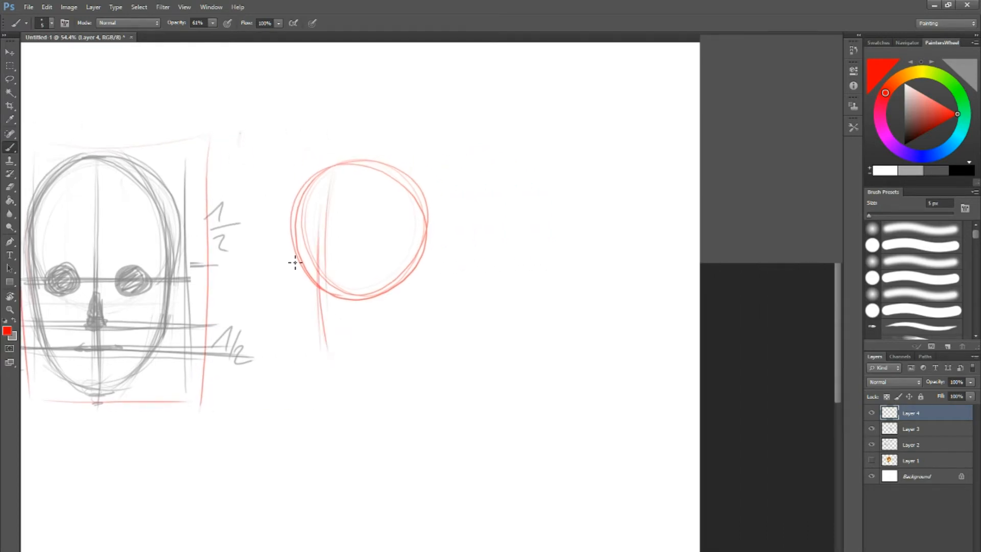
drag(296, 262, 415, 258)
Draw the turned head's forehead, cheek, chin and jaw contour from the red circle, and reinforce it with bolder strokes.
mouse_move(297, 204)
mouse_down()
mouse_move(299, 297)
mouse_move(330, 350)
mouse_up()
mouse_move(303, 316)
mouse_down()
mouse_move(335, 345)
mouse_move(353, 340)
mouse_up()
mouse_move(344, 343)
mouse_down()
mouse_move(396, 318)
mouse_move(403, 286)
mouse_up()
drag(384, 320, 410, 276)
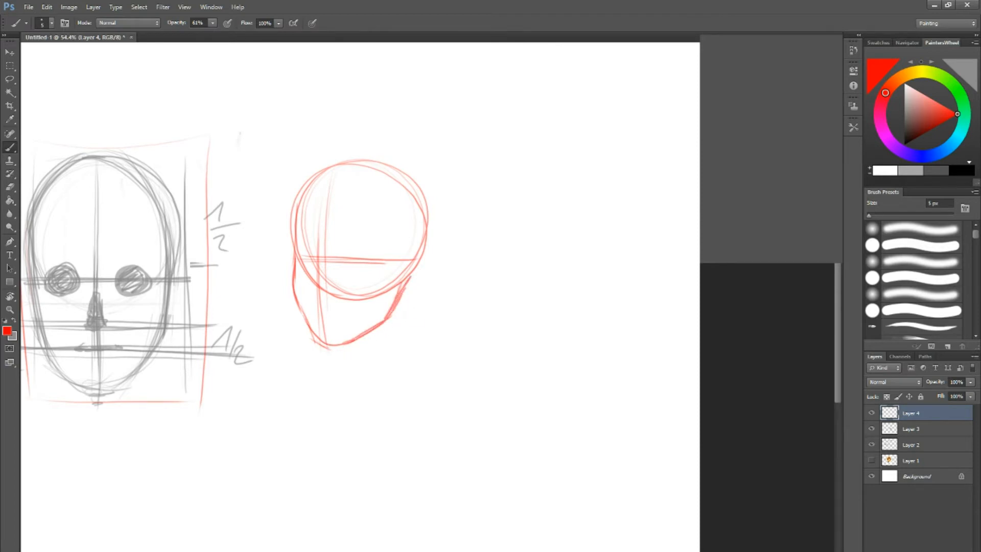
mouse_move(296, 190)
mouse_down()
mouse_move(300, 280)
mouse_move(317, 332)
mouse_move(343, 344)
mouse_move(390, 323)
mouse_up()
mouse_move(296, 272)
mouse_down()
mouse_move(313, 322)
mouse_move(307, 316)
mouse_move(338, 349)
mouse_move(391, 325)
mouse_move(423, 272)
mouse_up()
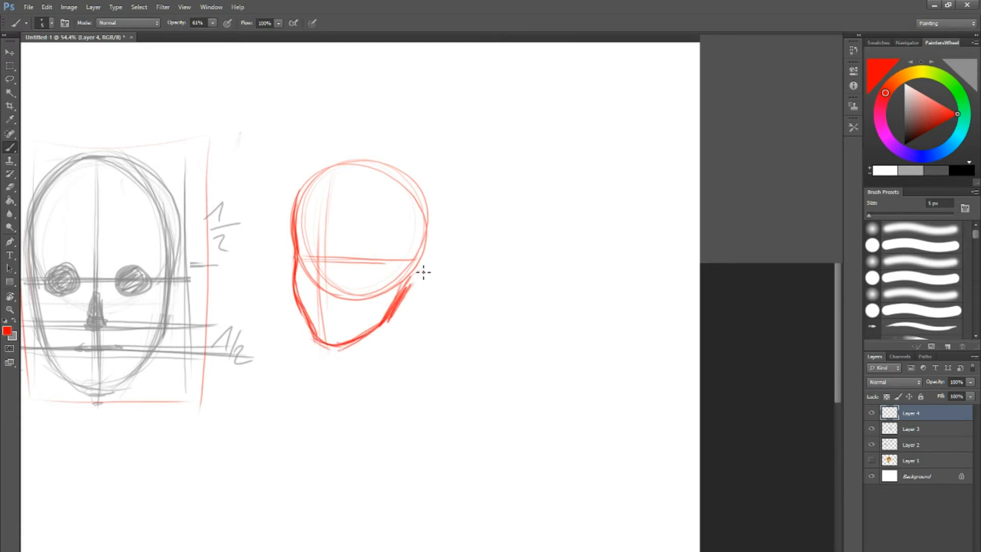
Sketch the neck below the red turned head, with hatching under the chin and strokes behind the jaw.
mouse_move(351, 346)
mouse_down()
mouse_move(339, 366)
mouse_move(329, 351)
mouse_move(331, 380)
mouse_up()
drag(345, 347, 336, 371)
drag(359, 346, 355, 360)
drag(414, 282, 403, 352)
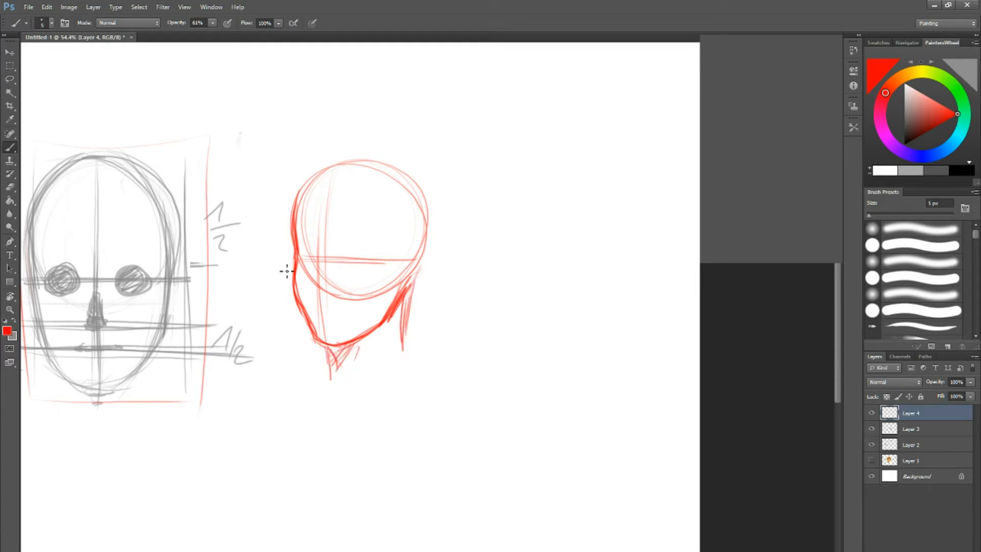
Add short curved accent strokes outside the red head's forehead, cheek and chin.
drag(282, 262, 280, 301)
drag(305, 332, 319, 352)
mouse_move(284, 244)
mouse_down()
mouse_move(284, 202)
mouse_move(280, 226)
mouse_move(288, 196)
mouse_move(288, 244)
mouse_move(278, 201)
mouse_move(281, 240)
mouse_up()
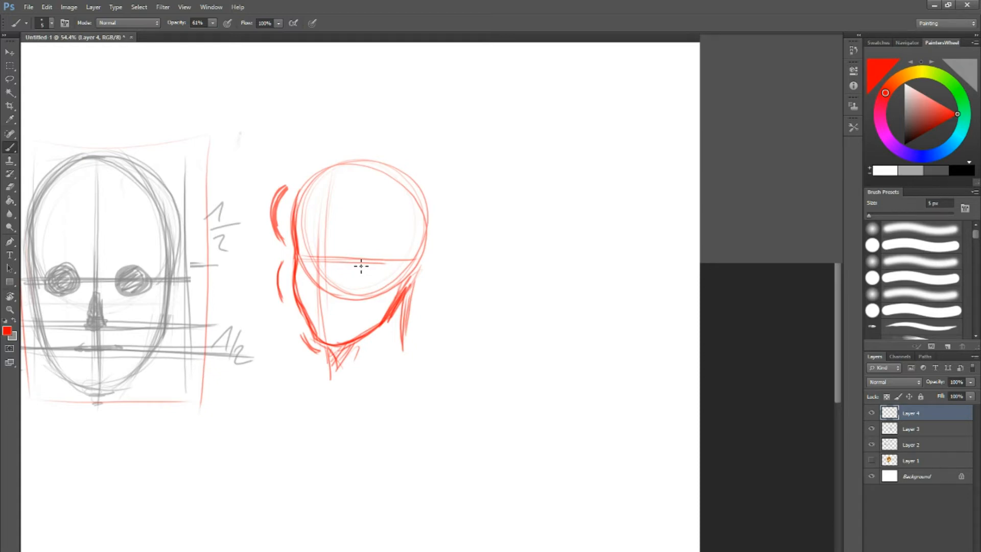
Draw and hatch a red shape from the skull's eye line to its jaw corner, and trace the cheekbone edge.
drag(209, 355, 352, 307)
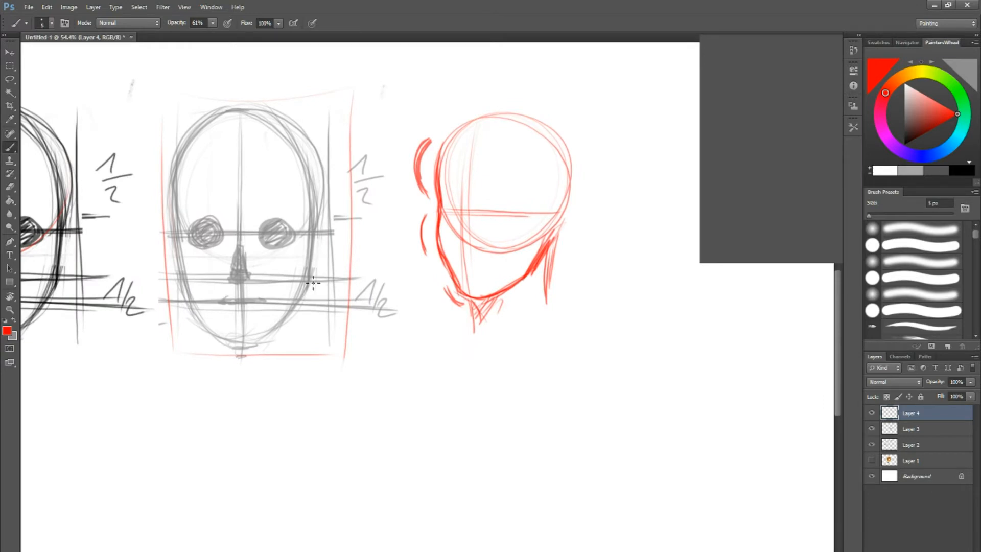
drag(288, 294, 388, 304)
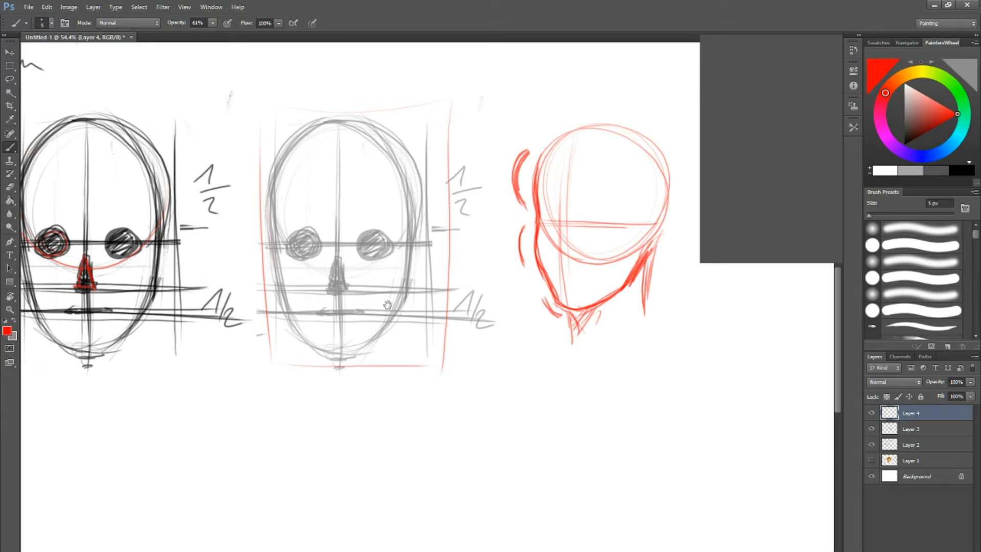
drag(387, 305, 733, 285)
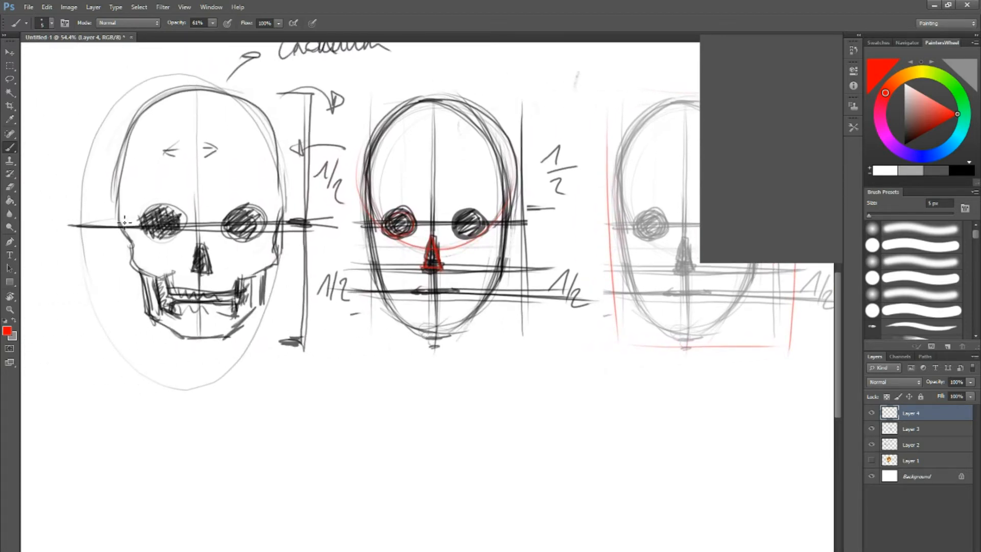
mouse_move(124, 223)
mouse_down()
mouse_move(146, 274)
mouse_move(128, 236)
mouse_move(118, 265)
mouse_move(146, 314)
mouse_move(125, 256)
mouse_move(146, 312)
mouse_up()
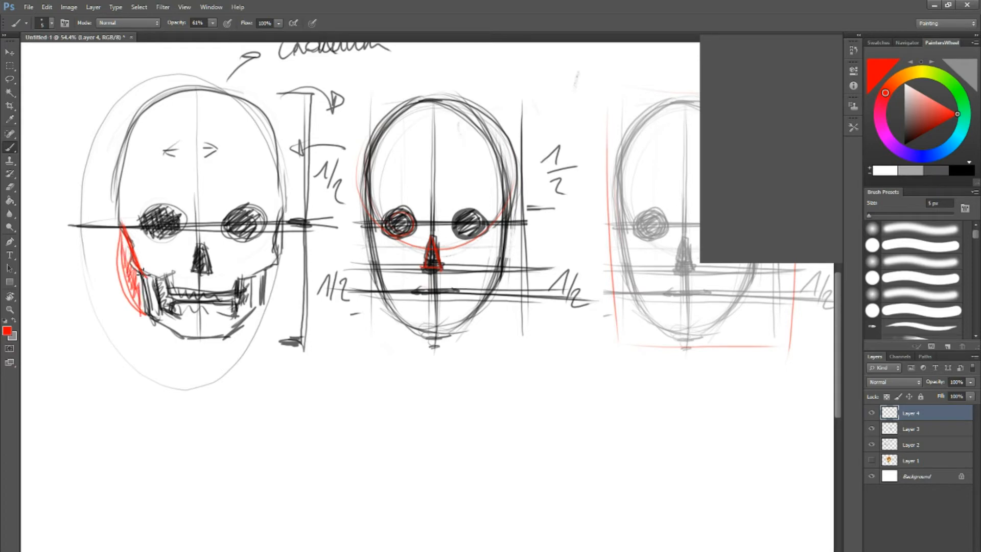
drag(146, 277, 168, 284)
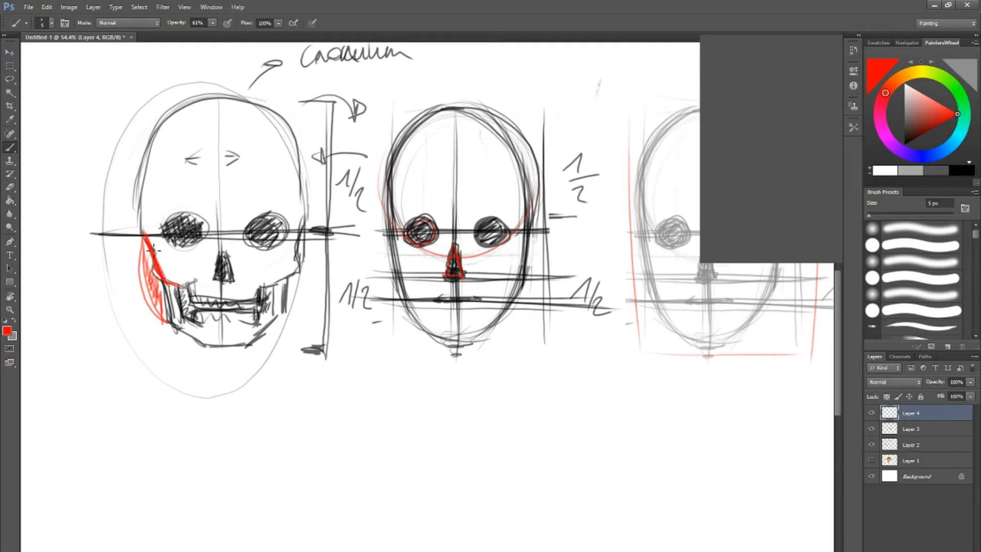
Draw the skull's left cheekbone in red as triangular planes running from the eye line to the nose and jaw.
mouse_move(151, 245)
mouse_down()
mouse_move(182, 278)
mouse_move(173, 280)
mouse_move(213, 260)
mouse_up()
drag(179, 269, 215, 251)
drag(215, 255, 192, 284)
drag(148, 241, 177, 272)
mouse_move(152, 243)
mouse_down()
mouse_move(187, 284)
mouse_move(180, 270)
mouse_move(174, 278)
mouse_move(214, 261)
mouse_move(160, 239)
mouse_move(216, 256)
mouse_up()
mouse_move(146, 233)
mouse_down()
mouse_move(175, 271)
mouse_move(167, 283)
mouse_move(209, 268)
mouse_move(189, 285)
mouse_up()
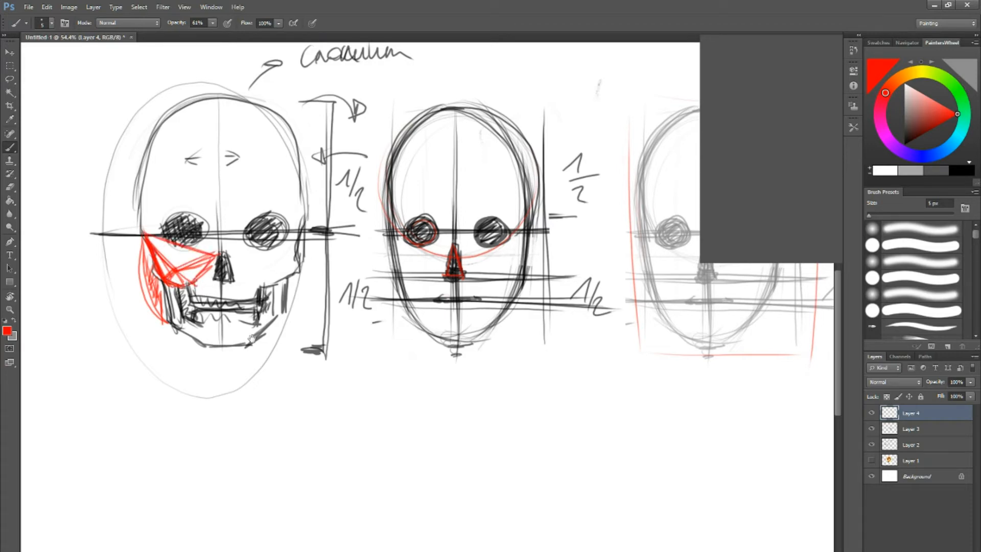
Draw a separate red diagram of the triangular cheekbone planes in the empty space to the left of the skull.
drag(252, 339, 400, 305)
drag(135, 250, 181, 284)
mouse_move(132, 248)
mouse_down()
mouse_move(177, 306)
mouse_move(182, 285)
mouse_move(222, 270)
mouse_move(170, 308)
mouse_up()
drag(131, 249, 222, 271)
drag(221, 272, 180, 308)
drag(153, 264, 188, 286)
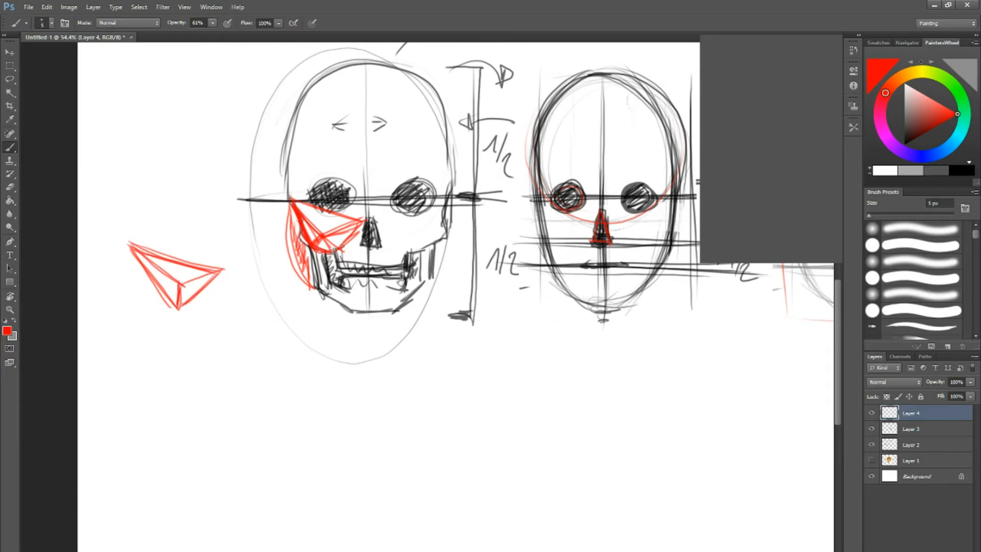
Draw the cheekbone in red as triangular planes on the left cheek of the gray construction head, from eye line to nose.
drag(176, 281, 179, 284)
drag(822, 265, 400, 306)
drag(462, 392, 320, 345)
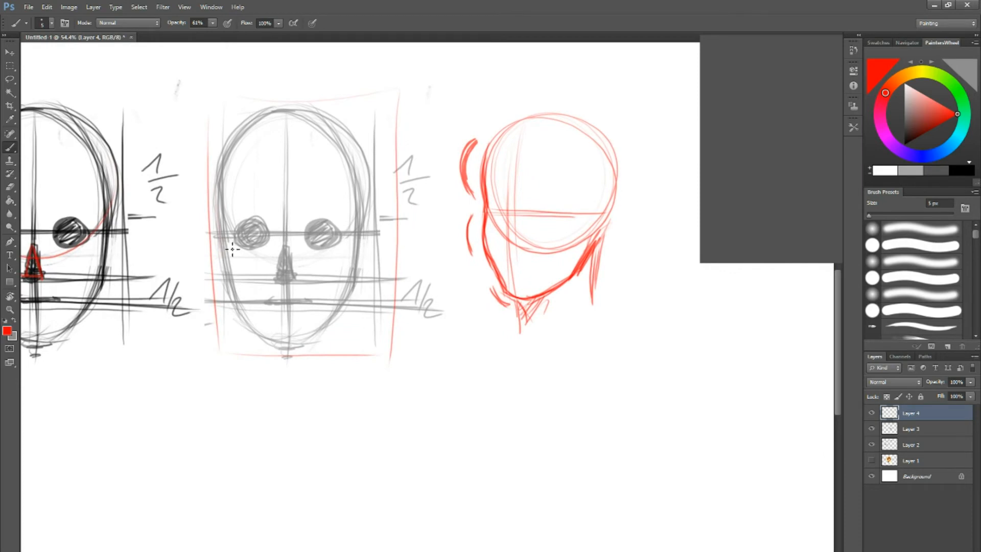
mouse_move(228, 245)
mouse_down()
mouse_move(270, 261)
mouse_move(241, 261)
mouse_move(253, 273)
mouse_move(280, 264)
mouse_up()
drag(224, 245, 250, 271)
drag(250, 267, 279, 259)
drag(224, 242, 250, 270)
drag(221, 241, 275, 259)
Add an arrowhead to the red head's cheek accent and draw the plane below the gray head's left cheekbone, down to the mouth line.
drag(291, 255, 246, 299)
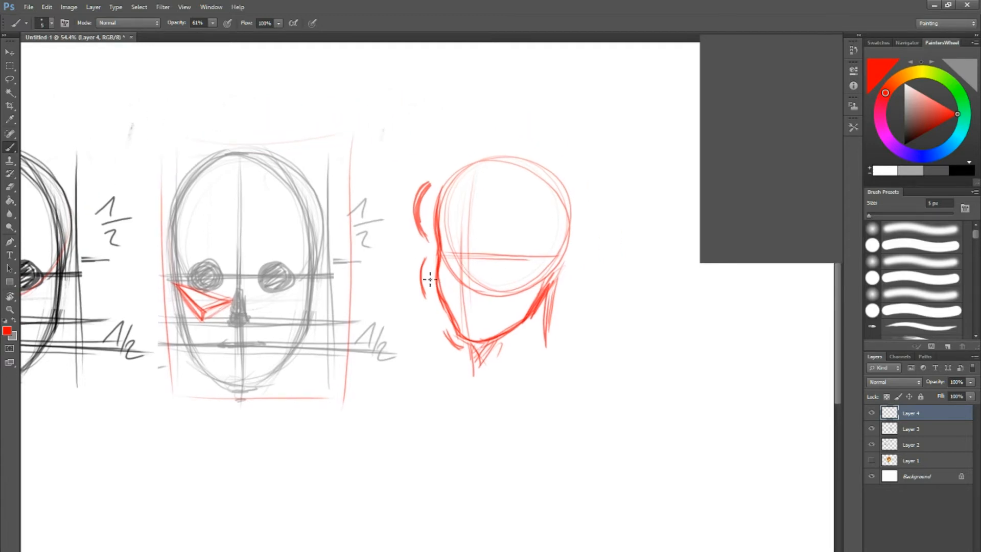
mouse_move(430, 279)
mouse_down()
mouse_move(452, 311)
mouse_move(441, 294)
mouse_move(452, 320)
mouse_up()
mouse_move(212, 318)
mouse_down()
mouse_move(223, 344)
mouse_move(234, 311)
mouse_move(225, 350)
mouse_move(209, 325)
mouse_move(231, 312)
mouse_move(204, 324)
mouse_move(210, 346)
mouse_move(191, 312)
mouse_move(221, 348)
mouse_move(210, 332)
mouse_move(226, 348)
mouse_move(204, 339)
mouse_move(187, 303)
mouse_move(194, 343)
mouse_move(185, 299)
mouse_move(204, 348)
mouse_up()
drag(243, 388, 352, 391)
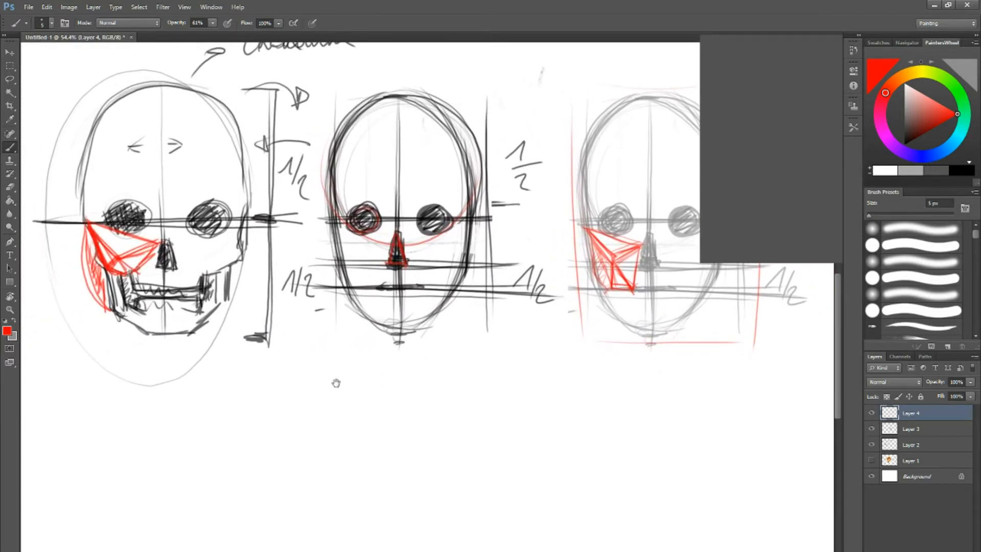
Hatch the skull's lower left jaw in red and draw the matching jaw planes on the gray head down to the chin.
mouse_move(141, 315)
mouse_down()
mouse_move(123, 312)
mouse_move(138, 327)
mouse_move(120, 309)
mouse_move(145, 324)
mouse_up()
drag(528, 288, 206, 287)
mouse_move(285, 287)
mouse_down()
mouse_move(313, 298)
mouse_move(283, 305)
mouse_move(317, 327)
mouse_move(315, 313)
mouse_up()
mouse_move(285, 290)
mouse_down()
mouse_move(285, 310)
mouse_move(311, 325)
mouse_move(298, 307)
mouse_move(287, 302)
mouse_move(320, 332)
mouse_move(303, 304)
mouse_move(325, 333)
mouse_up()
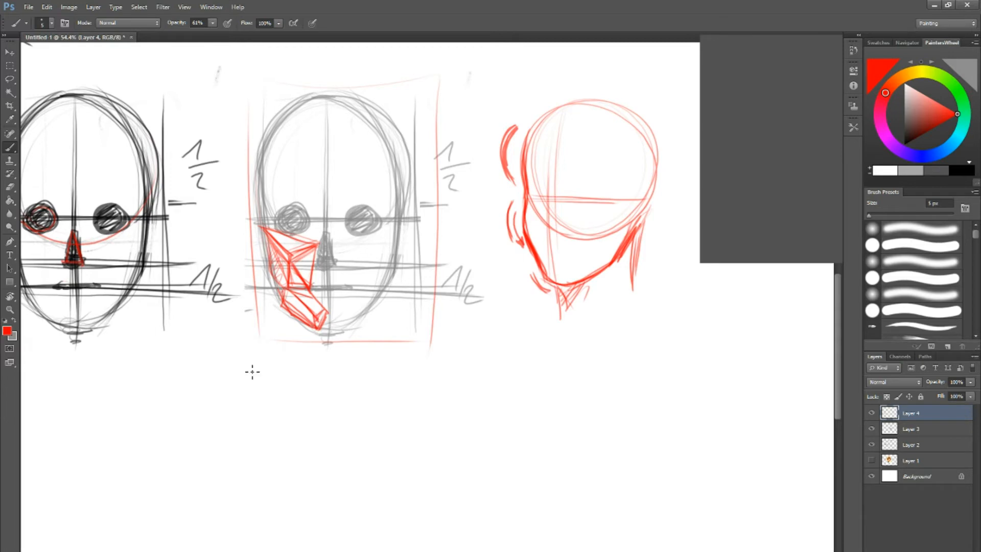
Sketch a separate red triangular cheekbone diagram below the gray head and reinforce the head's left jaw and chin lines.
drag(245, 361, 277, 416)
mouse_move(244, 360)
mouse_down()
mouse_move(293, 383)
mouse_move(271, 410)
mouse_move(277, 419)
mouse_up()
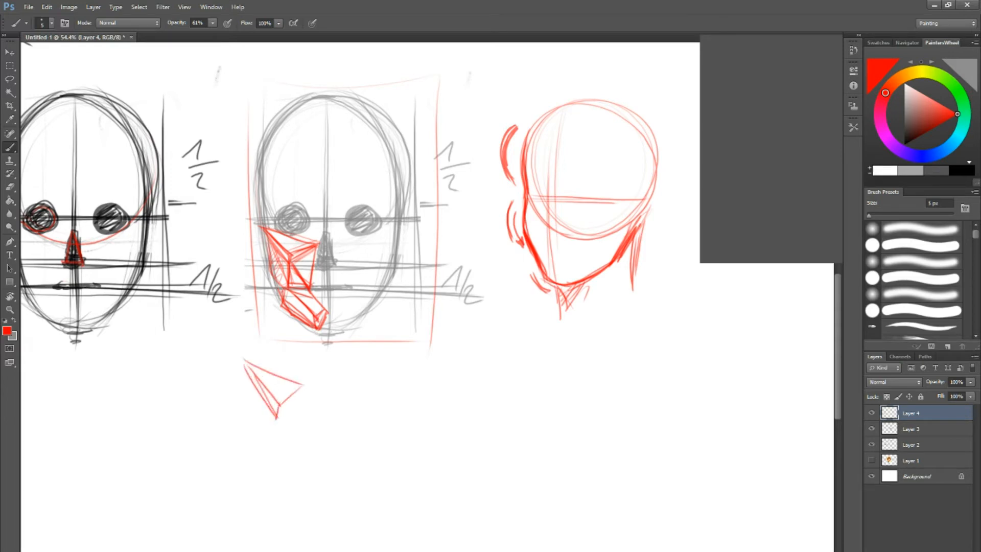
mouse_move(302, 385)
mouse_down()
mouse_move(278, 416)
mouse_move(302, 435)
mouse_up()
mouse_move(310, 293)
mouse_down()
mouse_move(327, 313)
mouse_move(282, 306)
mouse_move(318, 328)
mouse_move(327, 312)
mouse_up()
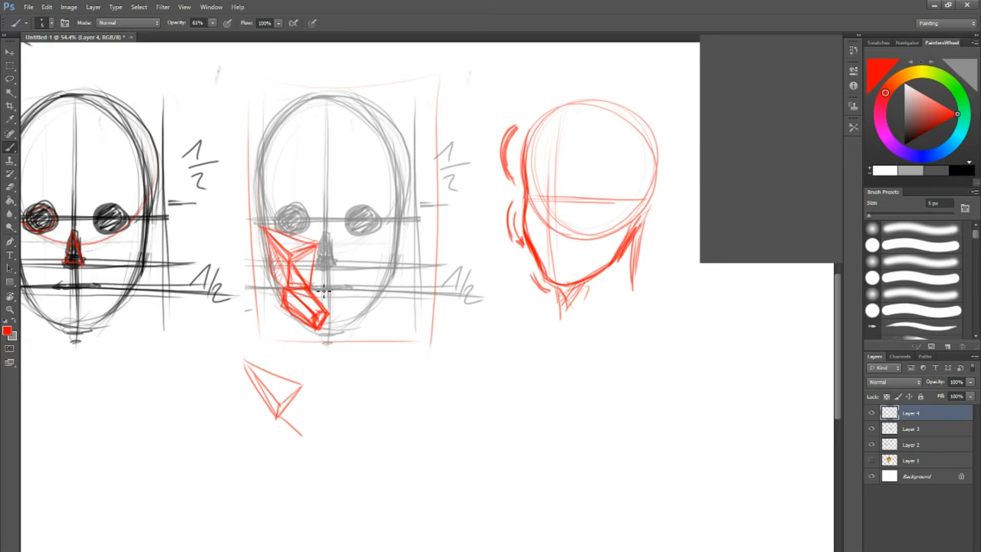
Mirror the red cheekbone, cheek and jaw planes onto the gray head's right side and complete the chin plane.
mouse_move(358, 261)
mouse_down()
mouse_move(359, 240)
mouse_move(397, 229)
mouse_move(360, 260)
mouse_up()
mouse_move(359, 259)
mouse_down()
mouse_move(337, 243)
mouse_move(354, 266)
mouse_up()
mouse_move(391, 236)
mouse_down()
mouse_move(371, 261)
mouse_move(399, 234)
mouse_move(362, 273)
mouse_move(345, 259)
mouse_move(343, 285)
mouse_up()
mouse_move(337, 248)
mouse_down()
mouse_move(341, 287)
mouse_move(360, 288)
mouse_up()
mouse_move(397, 235)
mouse_down()
mouse_move(379, 274)
mouse_move(400, 272)
mouse_move(344, 299)
mouse_move(338, 309)
mouse_move(365, 293)
mouse_move(339, 318)
mouse_move(345, 333)
mouse_move(336, 319)
mouse_move(318, 338)
mouse_move(336, 331)
mouse_move(322, 334)
mouse_move(334, 317)
mouse_move(323, 318)
mouse_move(339, 332)
mouse_up()
mouse_move(359, 289)
mouse_down()
mouse_move(343, 312)
mouse_move(347, 325)
mouse_up()
drag(391, 271, 377, 300)
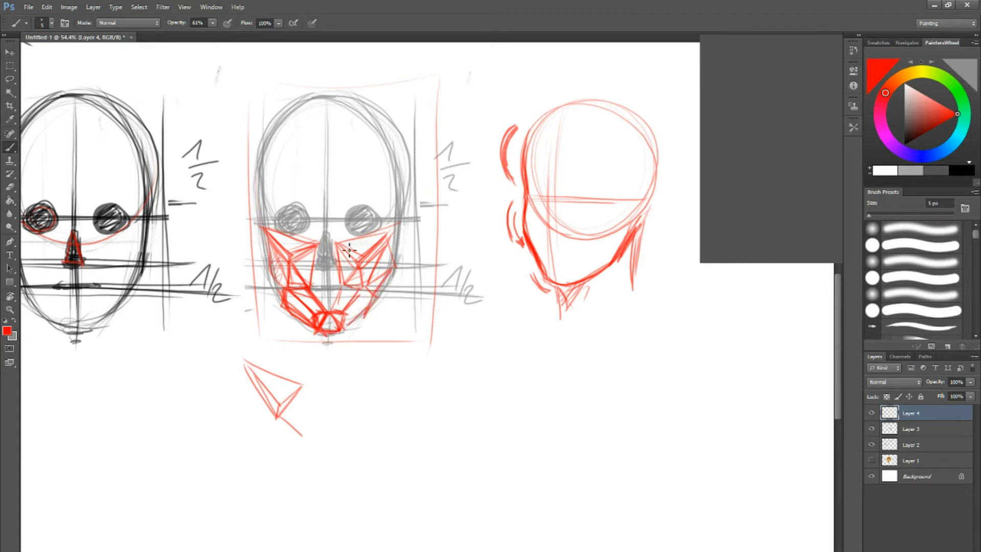
Fill both eye sockets of the gray head in red and mark the nose base and mouth.
mouse_move(305, 209)
mouse_down()
mouse_move(307, 226)
mouse_move(279, 227)
mouse_move(304, 212)
mouse_move(365, 206)
mouse_move(376, 214)
mouse_move(373, 206)
mouse_move(360, 214)
mouse_up()
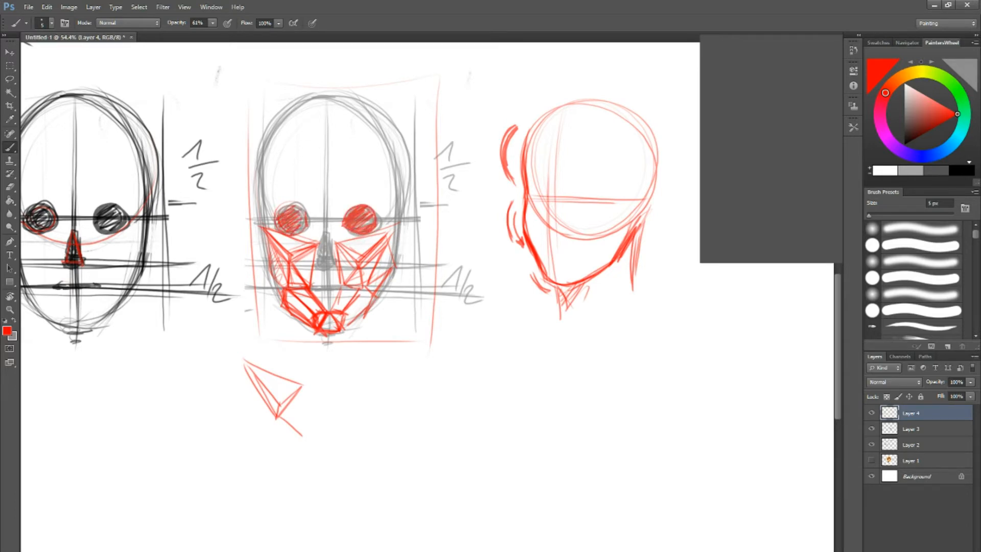
mouse_move(318, 264)
mouse_down()
mouse_move(335, 265)
mouse_move(318, 267)
mouse_move(310, 289)
mouse_move(336, 289)
mouse_move(328, 299)
mouse_move(338, 298)
mouse_up()
Sketch red lips and a chin curve in the empty space right of the red head, with small curved arrows following the contour.
drag(605, 242, 468, 268)
mouse_move(578, 222)
mouse_down()
mouse_move(571, 237)
mouse_move(614, 240)
mouse_up()
mouse_move(582, 246)
mouse_down()
mouse_move(455, 265)
mouse_move(518, 261)
mouse_up()
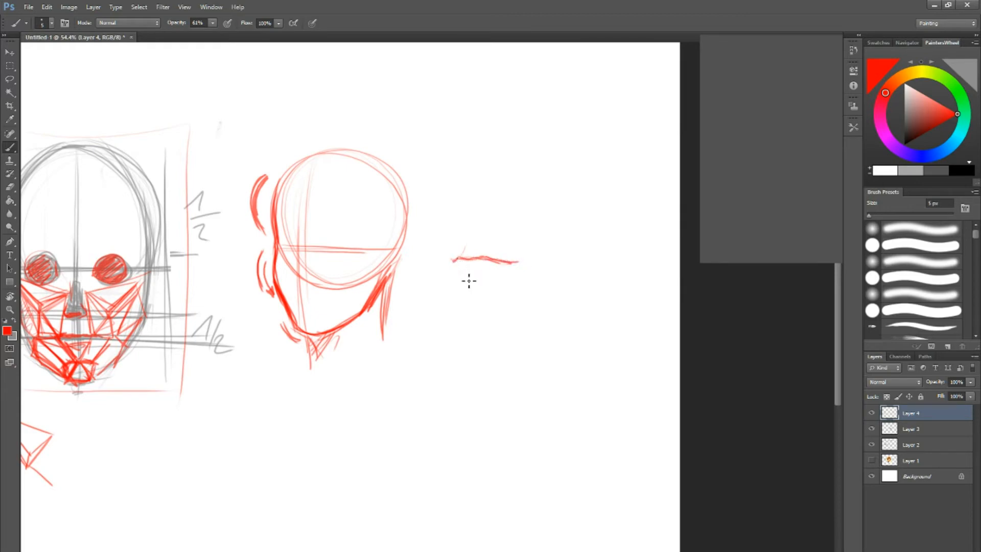
mouse_move(460, 273)
mouse_down()
mouse_move(486, 272)
mouse_move(468, 255)
mouse_move(503, 260)
mouse_move(480, 277)
mouse_move(448, 277)
mouse_move(481, 287)
mouse_move(466, 313)
mouse_move(508, 307)
mouse_up()
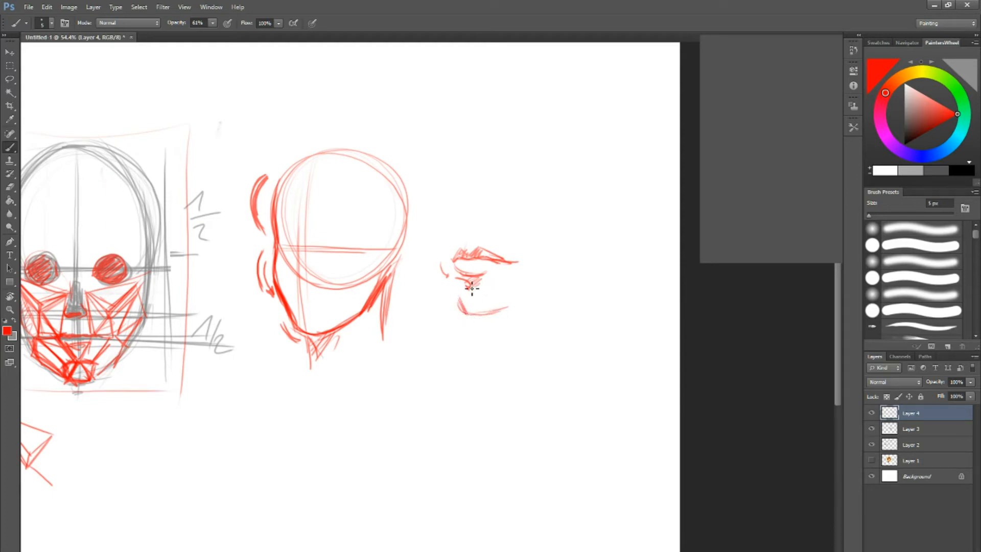
drag(427, 269, 434, 306)
drag(458, 249, 469, 239)
Draw black almond-shaped eyes inside both red eye sockets of the gray head with a 6 px brush.
drag(382, 327, 507, 276)
mouse_move(306, 332)
mouse_down()
mouse_move(436, 344)
mouse_move(459, 355)
mouse_move(420, 356)
mouse_up()
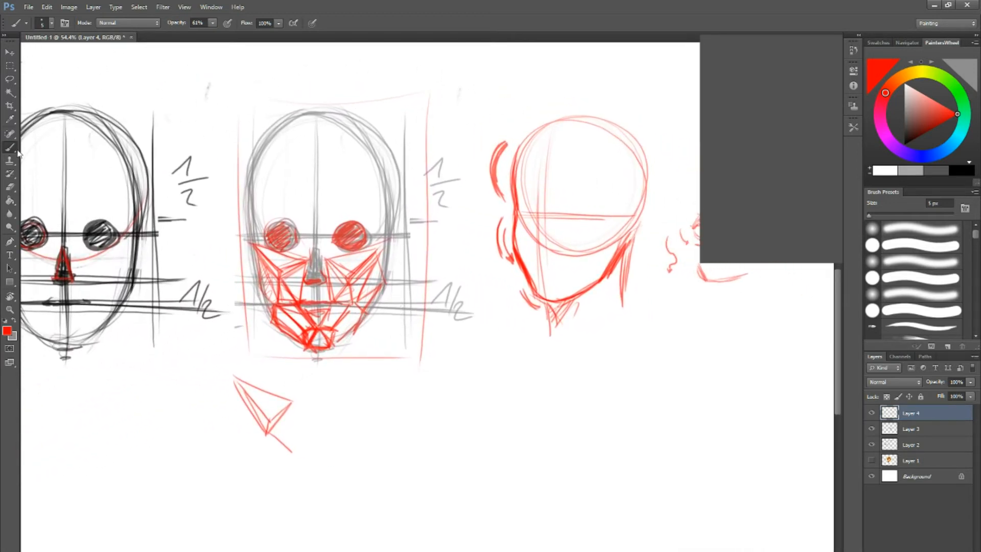
drag(934, 122, 904, 144)
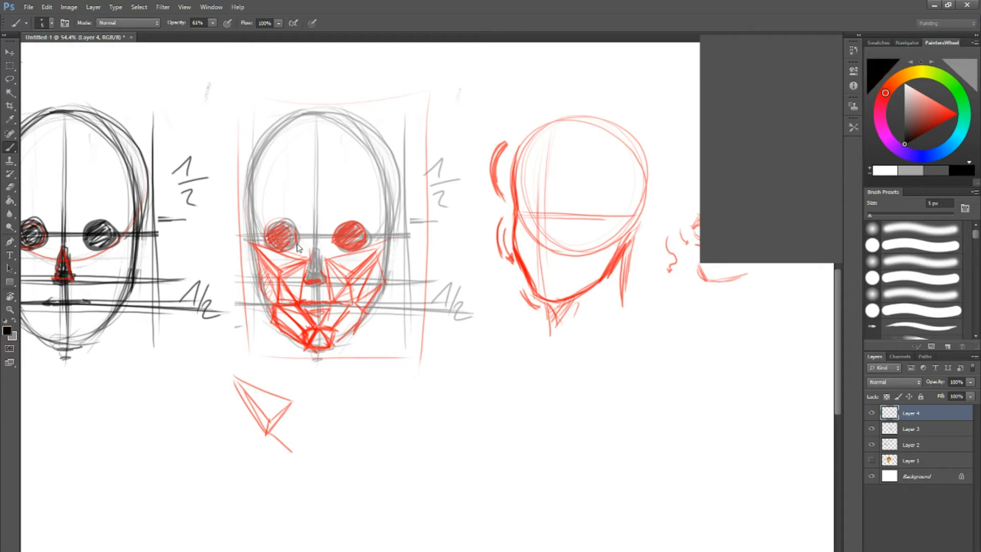
key(bracketright)
key(bracketright)
key(bracketright)
key(bracketright)
key(bracketright)
key(bracketright)
key(bracketleft)
key(bracketleft)
key(bracketleft)
key(bracketleft)
key(bracketleft)
mouse_move(272, 239)
mouse_down()
mouse_move(287, 228)
mouse_move(297, 239)
mouse_move(366, 237)
mouse_up()
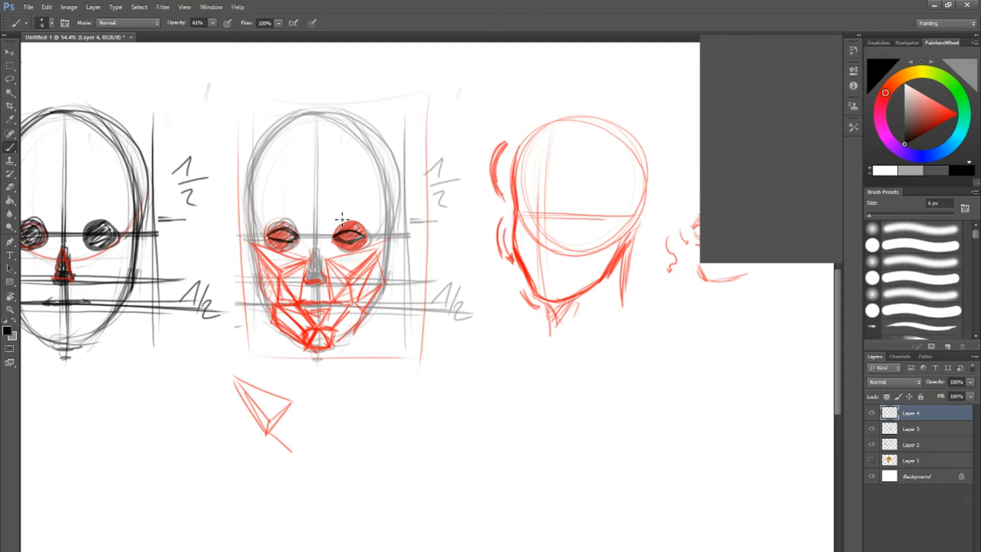
drag(342, 235, 362, 240)
drag(296, 234, 269, 236)
Add a black downward arrow above the gray head's upper left corner and shade its upper eye sockets and nose in black.
mouse_move(240, 70)
mouse_down()
mouse_move(240, 102)
mouse_move(246, 93)
mouse_up()
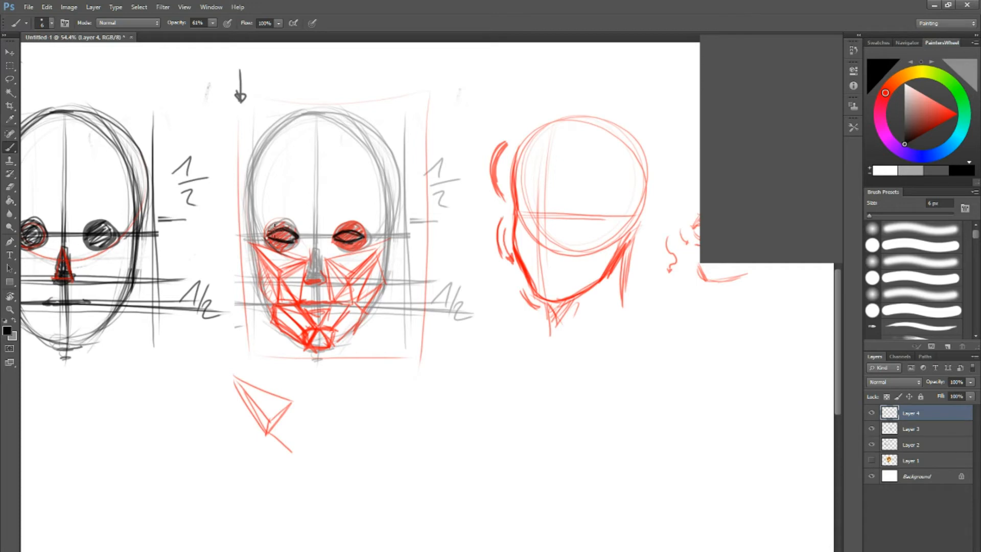
drag(184, 261, 341, 270)
drag(196, 282, 358, 263)
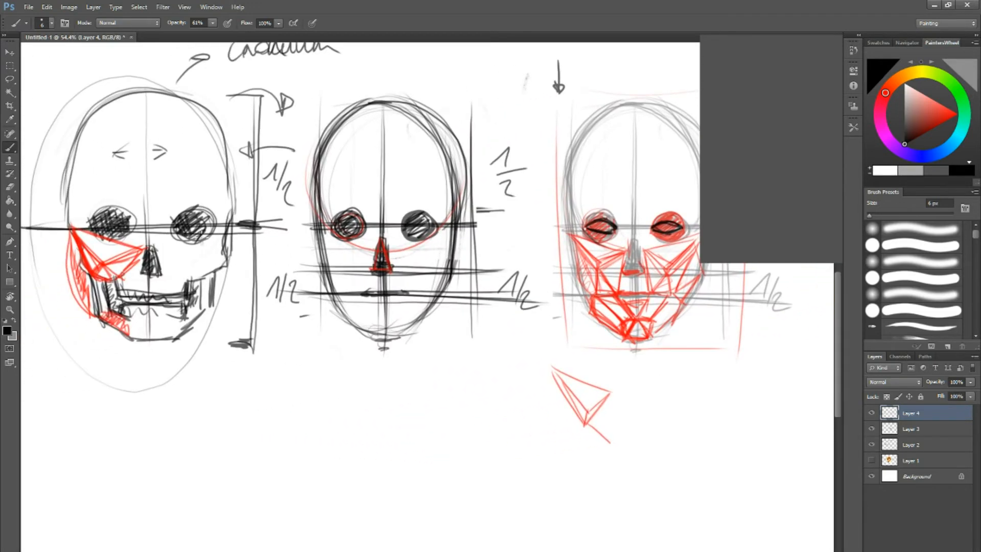
drag(609, 228, 310, 273)
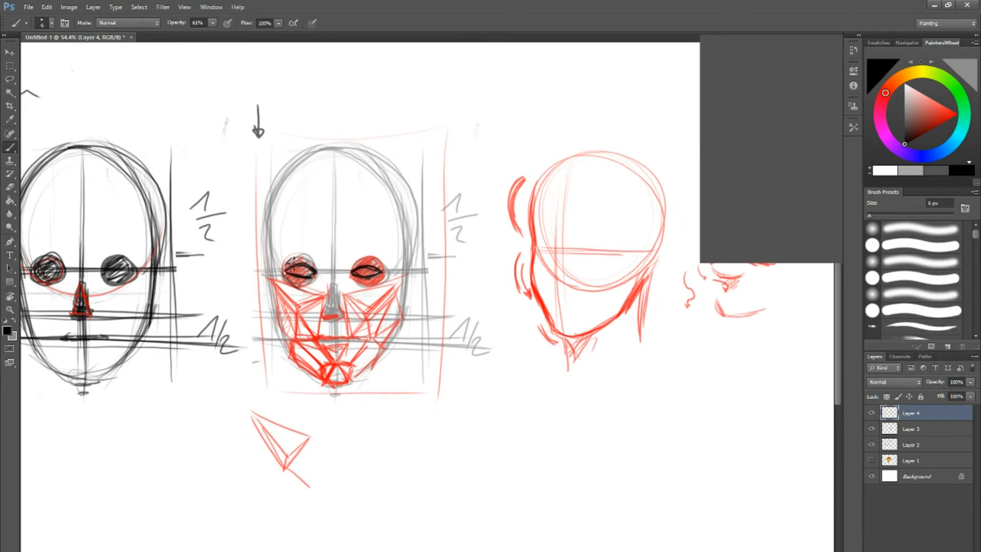
mouse_move(292, 263)
mouse_down()
mouse_move(301, 259)
mouse_move(316, 270)
mouse_move(307, 262)
mouse_move(379, 260)
mouse_move(289, 265)
mouse_up()
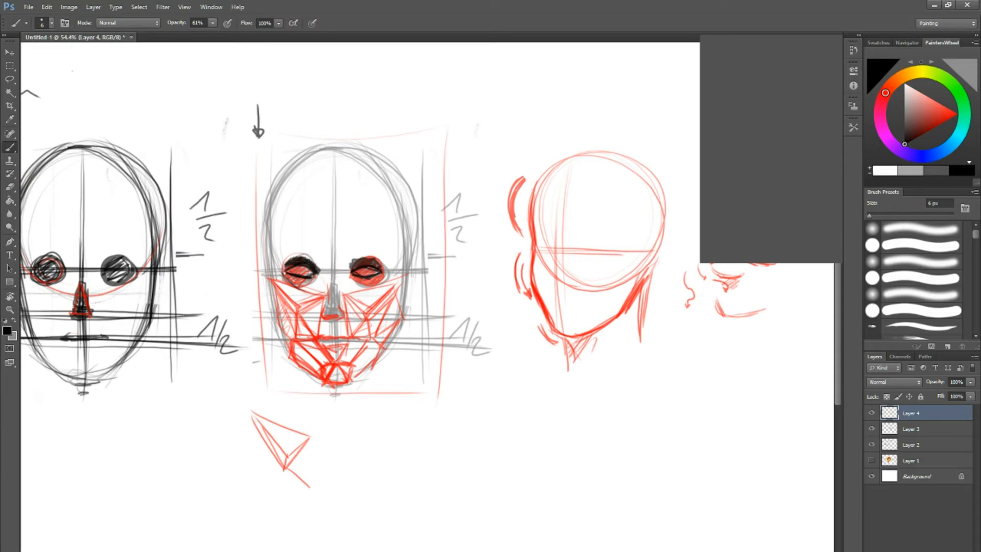
drag(329, 285, 328, 314)
Sketch a small black nose profile with an arrow in the empty space above the red head.
drag(551, 243, 432, 283)
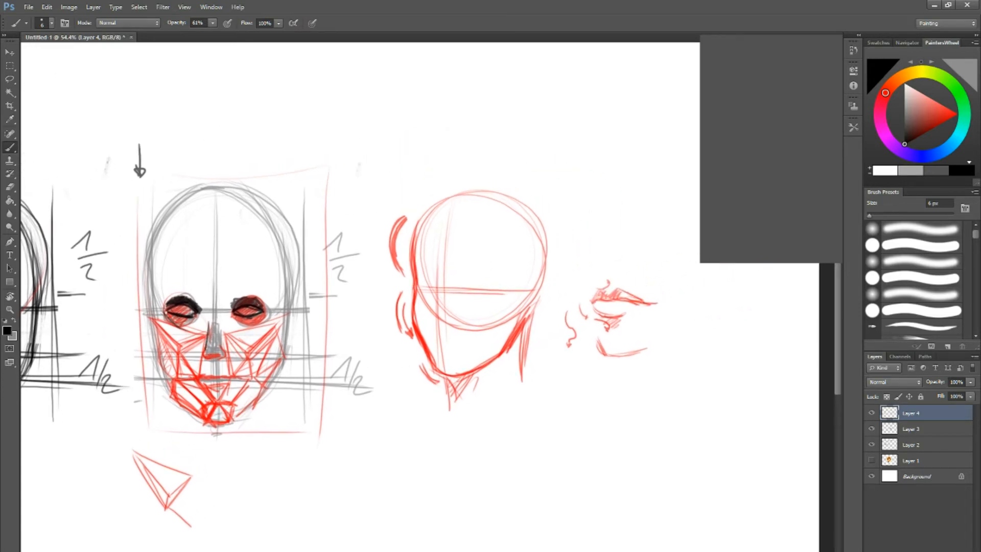
mouse_move(462, 94)
mouse_down()
mouse_move(439, 143)
mouse_move(477, 149)
mouse_move(449, 153)
mouse_up()
drag(452, 81, 423, 123)
drag(376, 261, 440, 234)
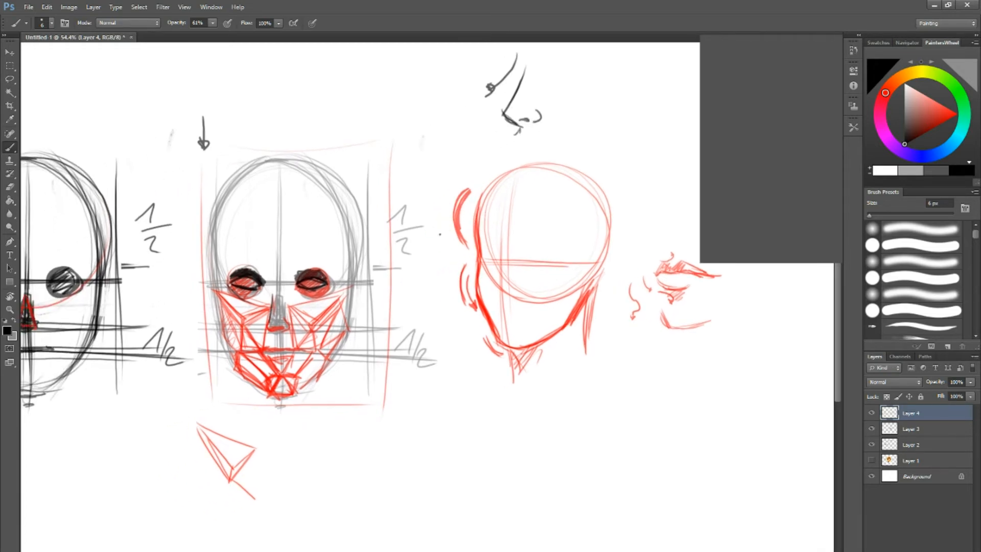
Shade the gray head's nose side, the planes below both cheekbones and the upper lip in black.
mouse_move(283, 297)
mouse_down()
mouse_move(292, 327)
mouse_move(266, 328)
mouse_up()
mouse_move(226, 307)
mouse_down()
mouse_move(247, 326)
mouse_move(240, 313)
mouse_move(247, 321)
mouse_move(266, 312)
mouse_move(249, 330)
mouse_move(229, 310)
mouse_move(228, 322)
mouse_move(237, 311)
mouse_move(236, 323)
mouse_move(248, 326)
mouse_move(240, 338)
mouse_move(308, 320)
mouse_move(316, 332)
mouse_move(340, 308)
mouse_move(325, 340)
mouse_move(313, 333)
mouse_move(313, 341)
mouse_move(330, 334)
mouse_move(325, 345)
mouse_move(331, 323)
mouse_up()
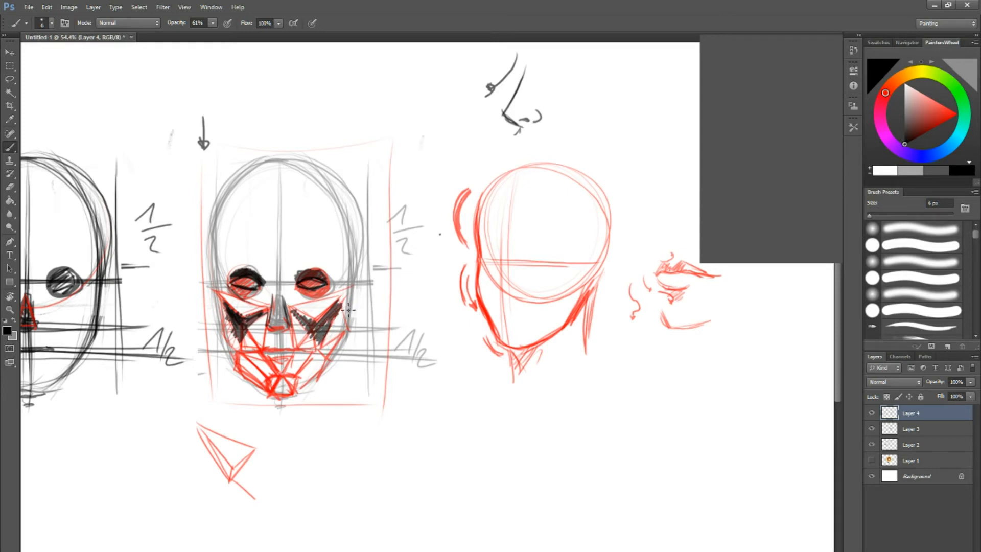
mouse_move(230, 314)
mouse_down()
mouse_move(238, 329)
mouse_move(261, 319)
mouse_move(251, 348)
mouse_move(263, 320)
mouse_move(248, 345)
mouse_up()
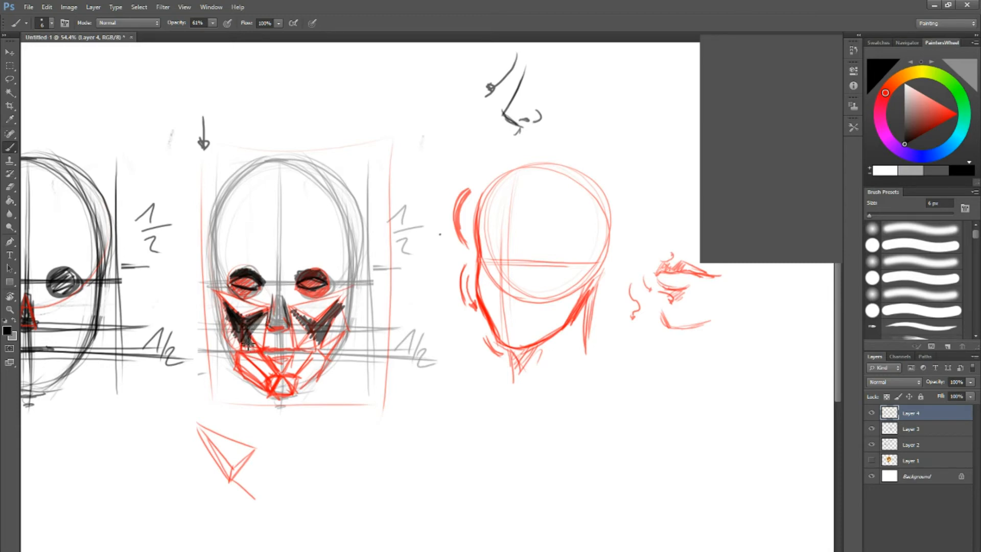
mouse_move(303, 322)
mouse_down()
mouse_move(315, 337)
mouse_move(275, 340)
mouse_move(289, 334)
mouse_move(280, 333)
mouse_move(271, 346)
mouse_move(279, 353)
mouse_move(299, 346)
mouse_move(279, 354)
mouse_up()
Sketch short black explanatory strokes in the empty space above the red lips sketch.
drag(600, 248, 379, 253)
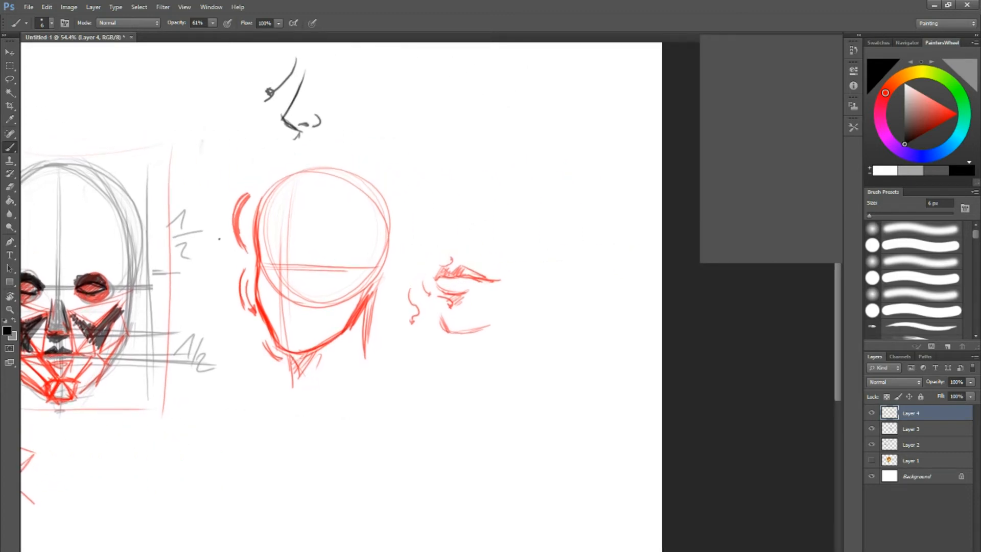
mouse_move(532, 191)
mouse_down()
mouse_move(532, 211)
mouse_move(546, 211)
mouse_move(526, 216)
mouse_move(533, 240)
mouse_up()
mouse_move(530, 151)
mouse_down()
mouse_move(513, 178)
mouse_move(543, 187)
mouse_move(534, 153)
mouse_move(537, 189)
mouse_move(521, 185)
mouse_move(538, 209)
mouse_up()
drag(504, 157, 505, 219)
mouse_move(501, 206)
mouse_down()
mouse_move(506, 219)
mouse_move(530, 200)
mouse_move(544, 212)
mouse_move(542, 194)
mouse_move(520, 220)
mouse_move(528, 211)
mouse_up()
Shade the gray head's left jaw plane and the area below its lower lip in black, and mark the skull's right jaw corner.
drag(269, 366, 532, 284)
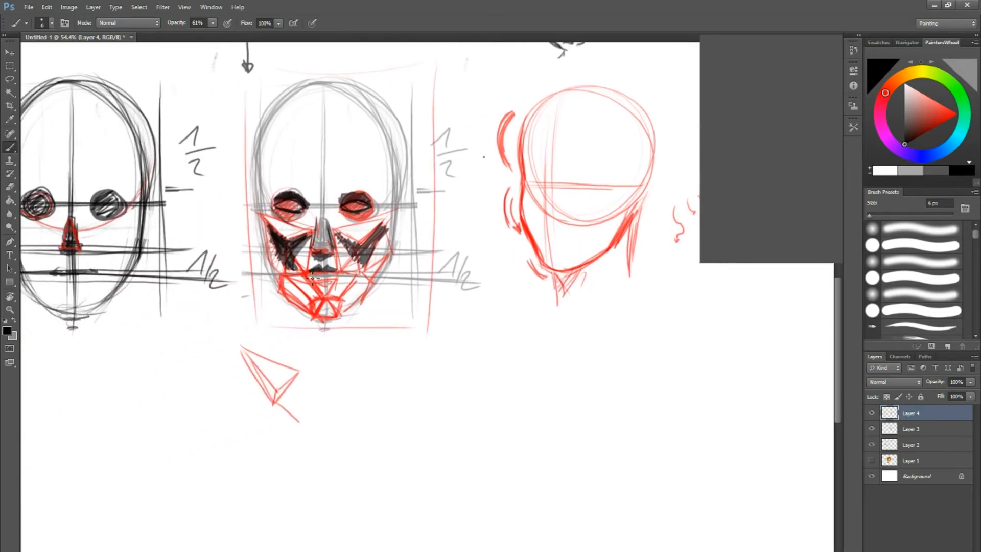
mouse_move(312, 278)
mouse_down()
mouse_move(336, 287)
mouse_move(294, 271)
mouse_move(285, 288)
mouse_move(295, 281)
mouse_move(298, 307)
mouse_up()
drag(80, 369, 331, 329)
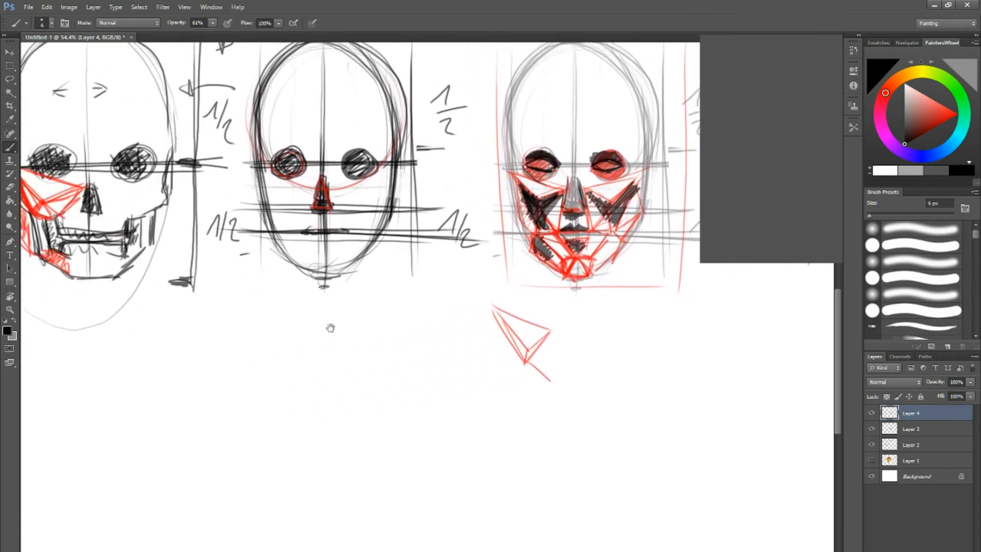
mouse_move(157, 229)
mouse_down()
mouse_move(165, 250)
mouse_move(156, 251)
mouse_up()
Hatch the gray head's right jaw plane and the outer sides of both cheeks in black.
drag(422, 248, 193, 269)
mouse_move(313, 275)
mouse_down()
mouse_move(337, 289)
mouse_move(309, 266)
mouse_up()
mouse_move(363, 282)
mouse_down()
mouse_move(381, 270)
mouse_move(379, 258)
mouse_move(385, 279)
mouse_move(388, 260)
mouse_up()
mouse_move(308, 244)
mouse_down()
mouse_move(295, 216)
mouse_move(294, 267)
mouse_up()
drag(407, 221, 388, 259)
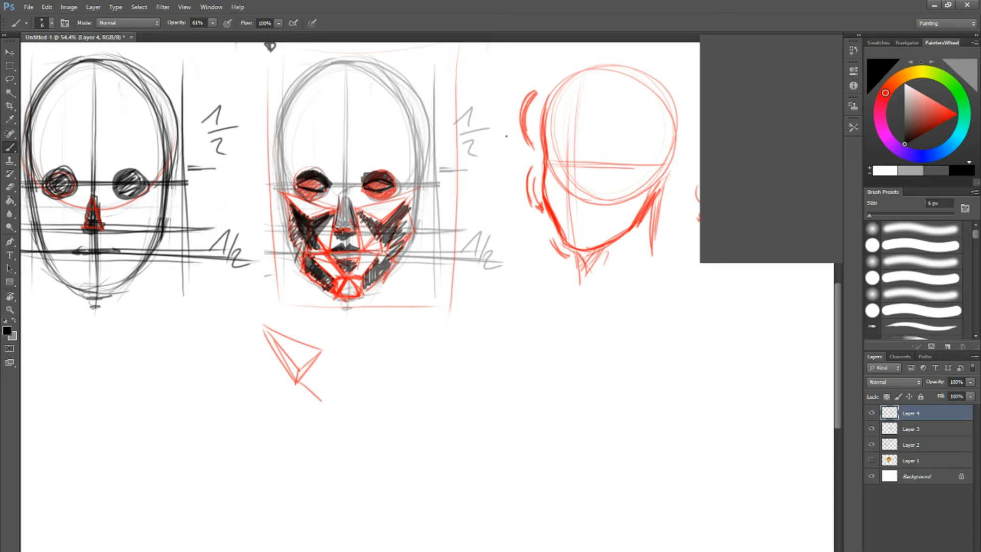
Darken the gray head's nose base, left cheekbone edge, lower lip shadow and underside of the chin in black.
mouse_move(346, 233)
mouse_down()
mouse_move(333, 249)
mouse_move(318, 236)
mouse_up()
drag(283, 185, 291, 210)
mouse_move(339, 261)
mouse_down()
mouse_move(354, 265)
mouse_move(350, 300)
mouse_move(362, 297)
mouse_move(341, 291)
mouse_move(357, 302)
mouse_up()
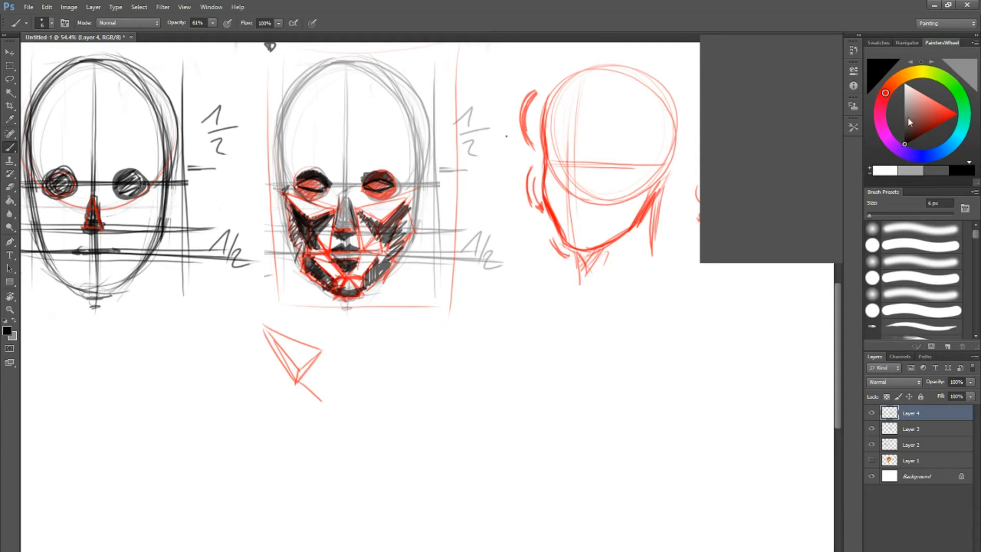
Paint the gray head's lit planes on the cheekbones, nose, mouth area and chin light yellow with a 33 px brush.
click(920, 72)
drag(936, 118, 935, 93)
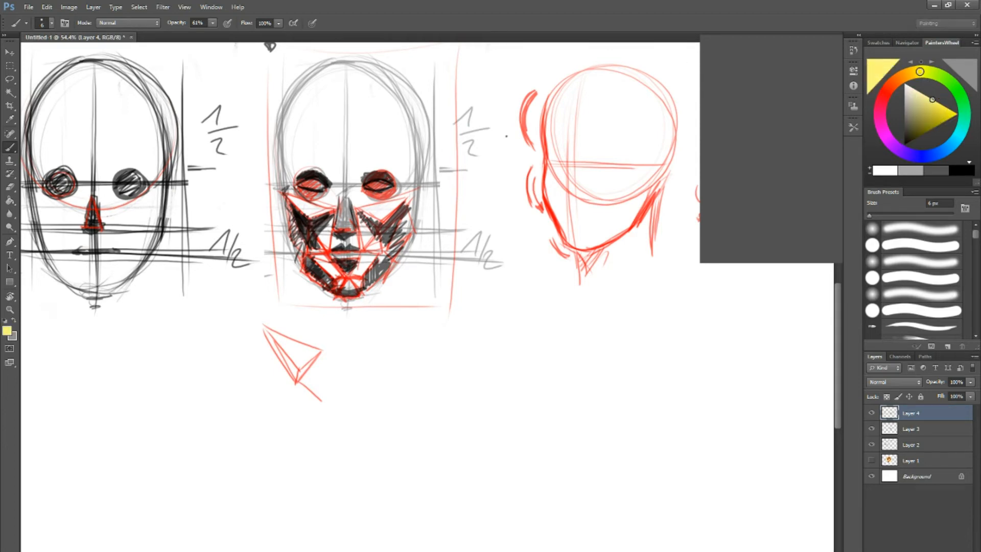
key(bracketright)
key(bracketright)
key(bracketright)
key(bracketright)
key(bracketright)
key(bracketright)
key(bracketright)
key(bracketright)
key(bracketright)
mouse_move(292, 195)
mouse_down()
mouse_move(312, 212)
mouse_move(329, 209)
mouse_move(303, 202)
mouse_move(326, 204)
mouse_move(343, 225)
mouse_move(347, 210)
mouse_move(403, 200)
mouse_move(388, 209)
mouse_up()
mouse_move(332, 228)
mouse_down()
mouse_move(338, 247)
mouse_move(348, 243)
mouse_move(348, 262)
mouse_move(356, 254)
mouse_move(325, 262)
mouse_move(348, 286)
mouse_move(355, 281)
mouse_up()
mouse_move(294, 173)
mouse_down()
mouse_move(298, 197)
mouse_move(318, 205)
mouse_move(312, 195)
mouse_up()
drag(386, 198, 407, 196)
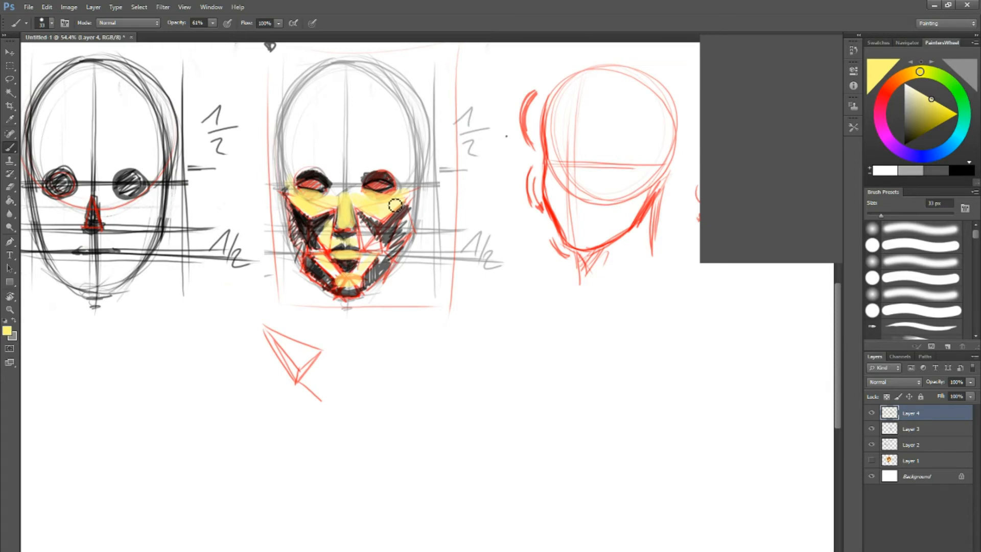
Draw bright yellow light arrows with a 15 px brush, one aimed at the gray head's upper right and one at its left cheek.
mouse_move(373, 315)
mouse_down()
mouse_move(416, 366)
mouse_move(409, 372)
mouse_up()
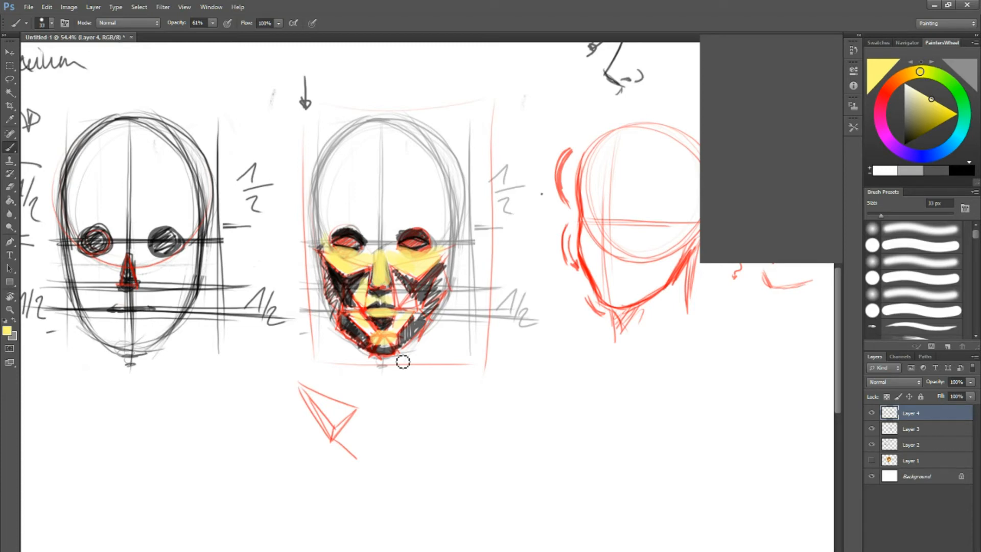
mouse_move(538, 107)
mouse_down()
mouse_move(487, 135)
mouse_move(502, 146)
mouse_up()
drag(944, 116, 956, 113)
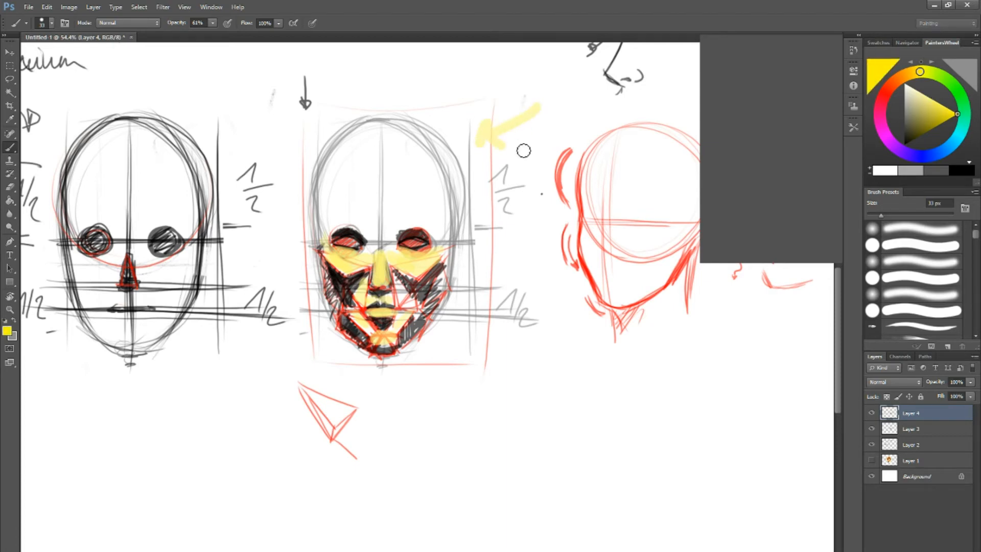
key(bracketleft)
key(bracketleft)
key(bracketleft)
key(bracketleft)
mouse_move(538, 108)
mouse_down()
mouse_move(481, 144)
mouse_move(495, 149)
mouse_move(492, 127)
mouse_move(494, 151)
mouse_move(506, 153)
mouse_up()
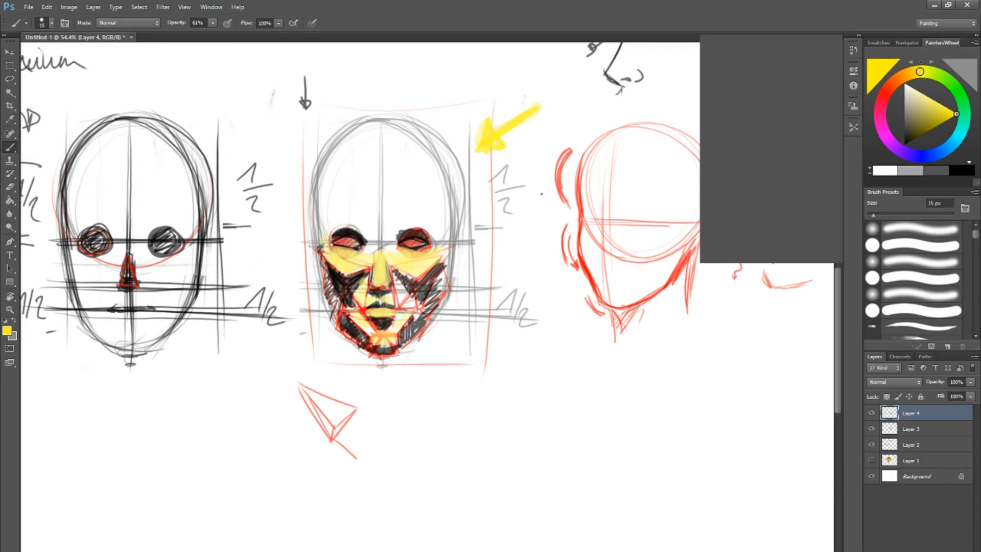
mouse_move(239, 257)
mouse_down()
mouse_move(284, 254)
mouse_move(285, 262)
mouse_move(294, 255)
mouse_move(283, 256)
mouse_move(282, 243)
mouse_move(294, 244)
mouse_up()
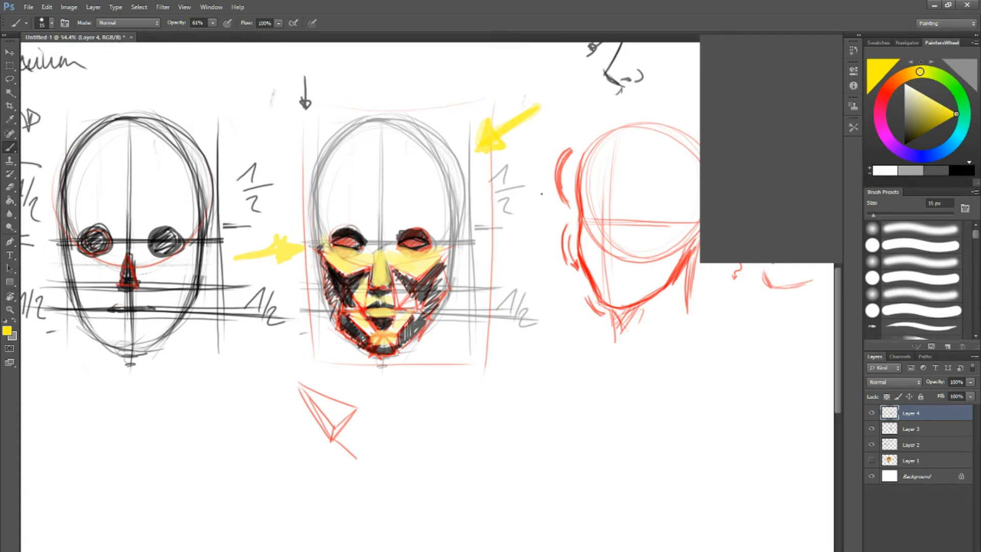
click(529, 257)
Handwrite a circled 1 and "Learn shapes" in orange below the skull with a 5 px brush, followed by an arrow and a person's handle.
scroll(505, 330, down, 1)
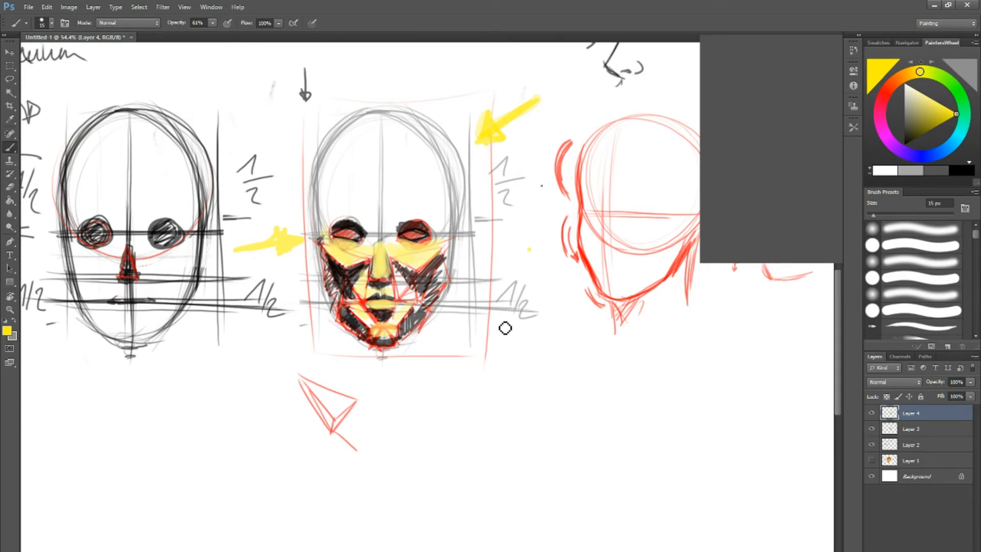
mouse_move(129, 434)
mouse_down()
mouse_move(336, 366)
mouse_move(390, 407)
mouse_move(424, 369)
mouse_move(422, 393)
mouse_move(369, 186)
mouse_up()
click(913, 78)
drag(912, 78, 891, 84)
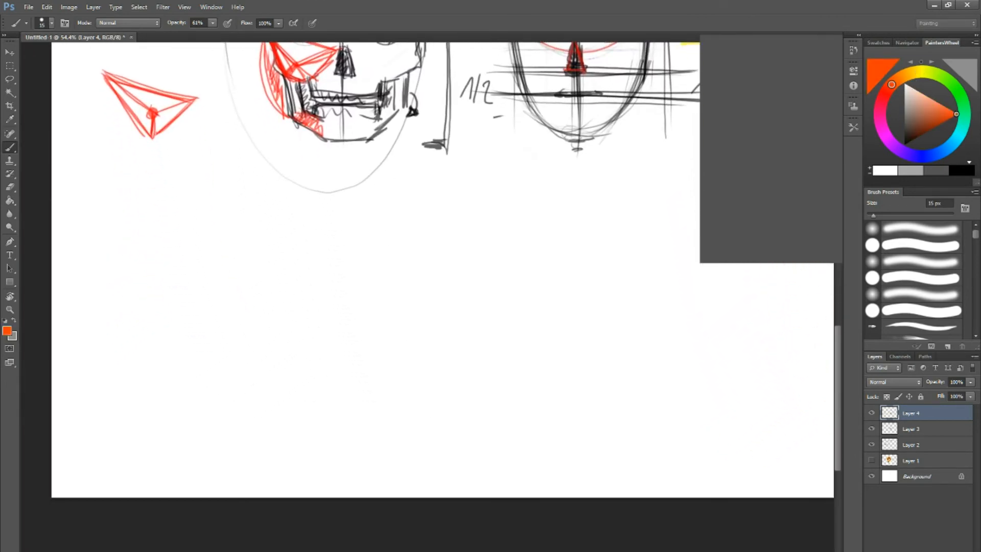
key(bracketleft)
drag(156, 236, 166, 258)
mouse_move(167, 219)
mouse_down()
mouse_move(262, 252)
mouse_move(328, 221)
mouse_move(362, 262)
mouse_move(400, 232)
mouse_move(485, 240)
mouse_move(516, 225)
mouse_move(526, 237)
mouse_move(540, 214)
mouse_up()
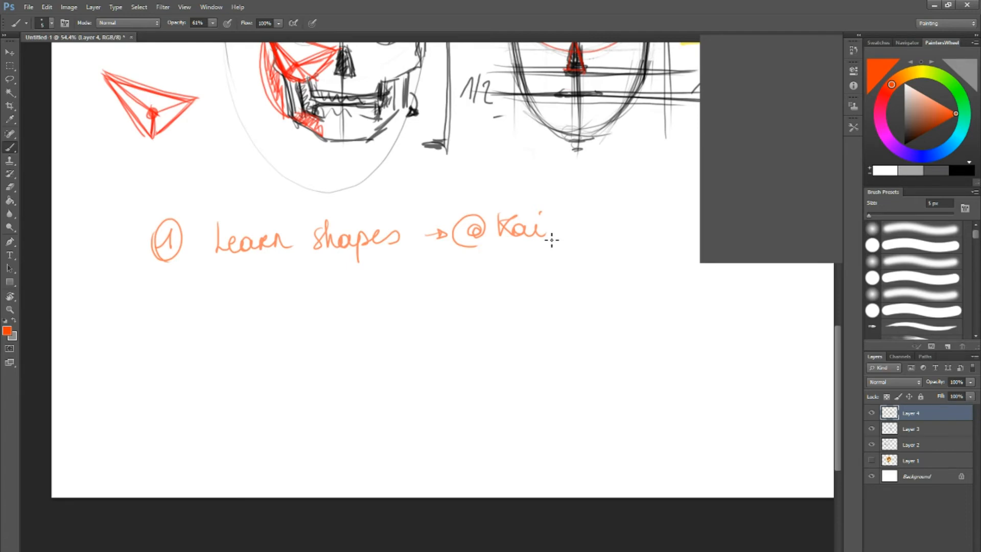
Handwrite a circled 2 and "Skull / human faces" in orange below the first numbered line.
mouse_move(159, 289)
mouse_down()
mouse_move(151, 315)
mouse_move(185, 308)
mouse_up()
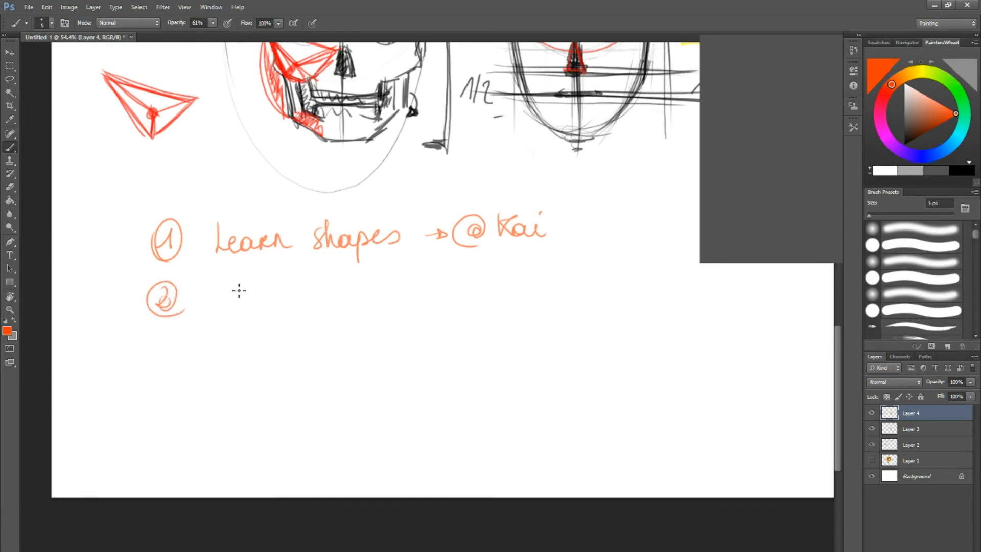
mouse_move(235, 283)
mouse_down()
mouse_move(256, 306)
mouse_move(289, 292)
mouse_move(278, 306)
mouse_up()
mouse_move(322, 276)
mouse_down()
mouse_move(318, 306)
mouse_move(345, 295)
mouse_move(292, 315)
mouse_up()
mouse_move(337, 293)
mouse_down()
mouse_move(385, 298)
mouse_move(407, 280)
mouse_move(419, 301)
mouse_move(438, 286)
mouse_move(452, 301)
mouse_up()
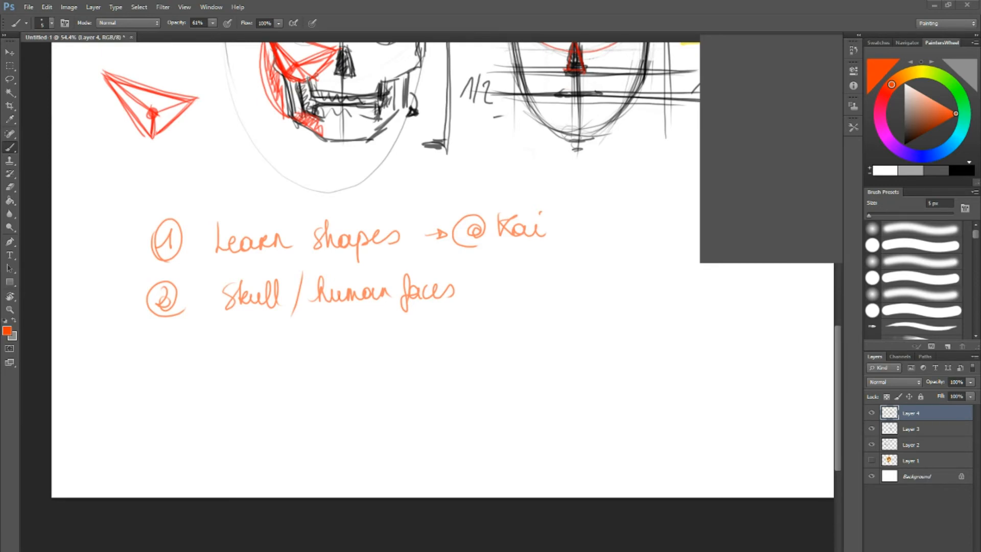
Paste the black-and-white portrait photo on its own layer, enlarge it to about 641% and place it over the middle of the canvas.
key(ctrl+v)
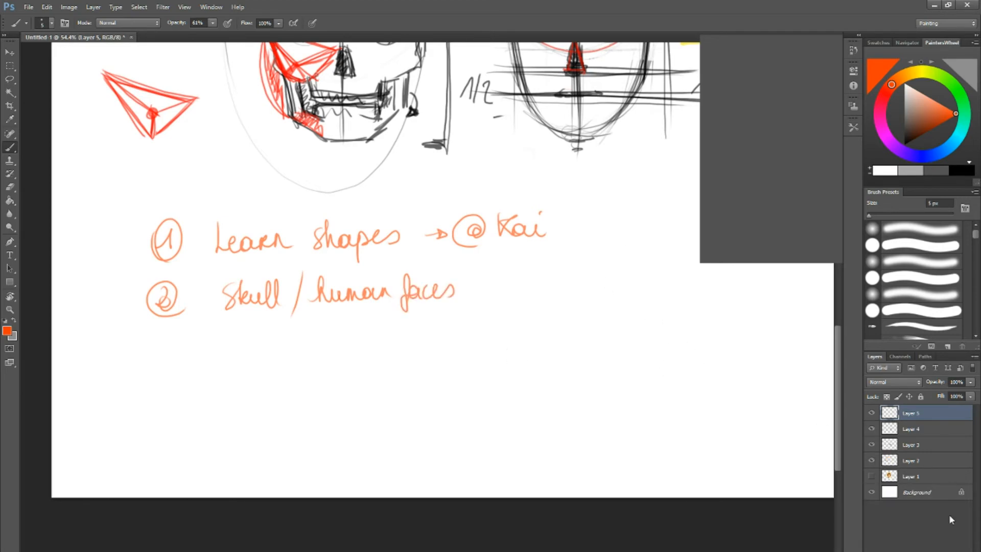
scroll(565, 300, down, 1)
scroll(568, 289, down, 1)
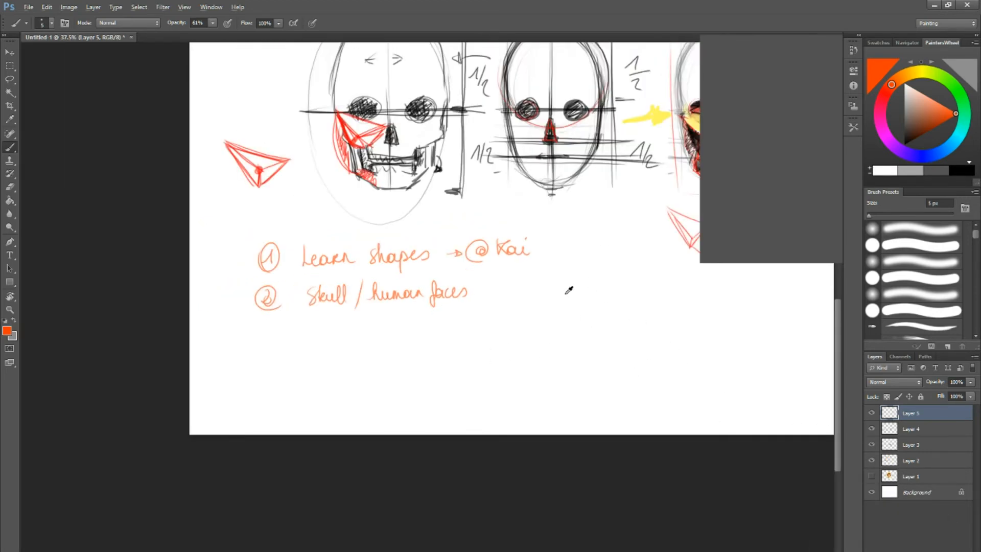
click(947, 550)
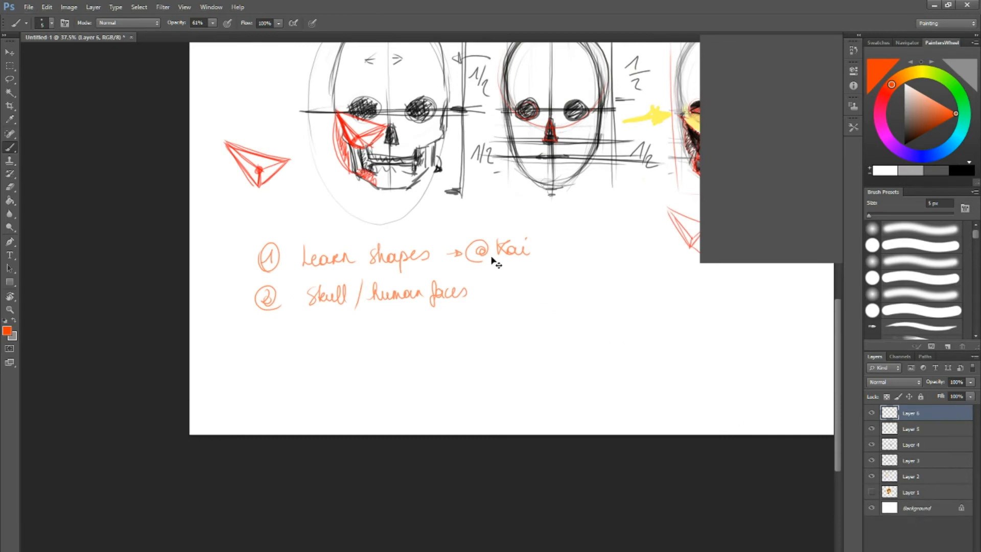
key(ctrl+v)
key(ctrl+t)
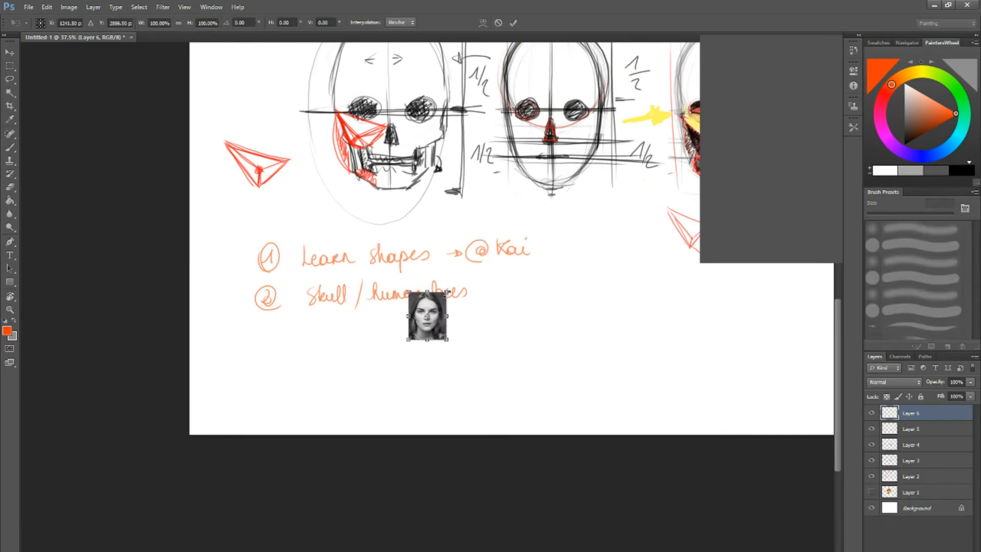
drag(446, 292, 689, 62)
drag(609, 154, 560, 179)
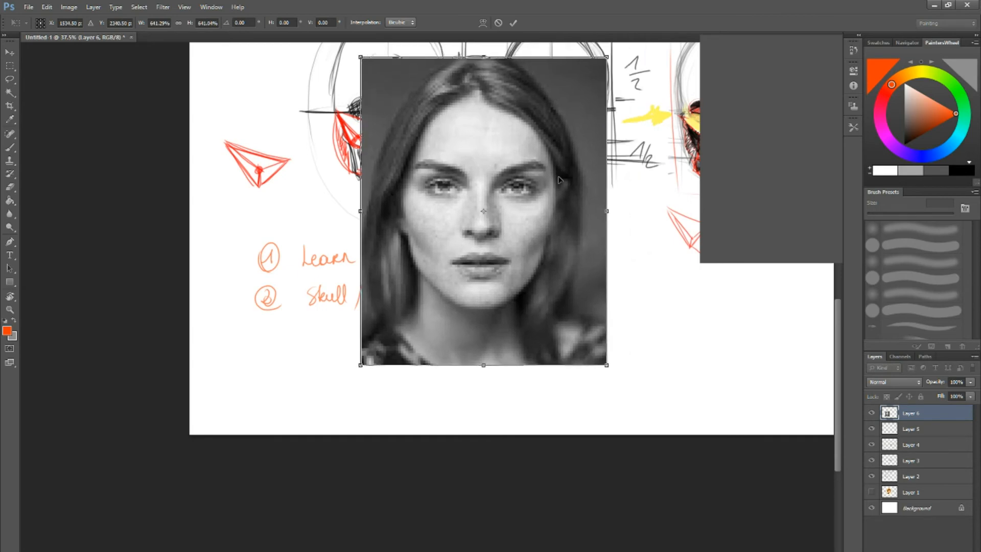
key(Return)
key(b)
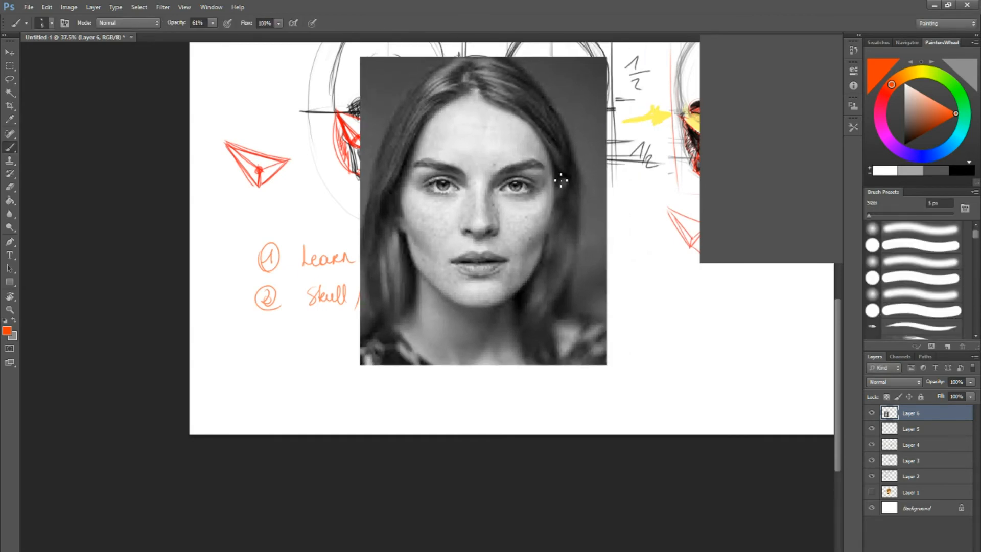
Add a new layer above the portrait and set up a bright yellow 11 px brush at 100% opacity.
drag(638, 240, 535, 271)
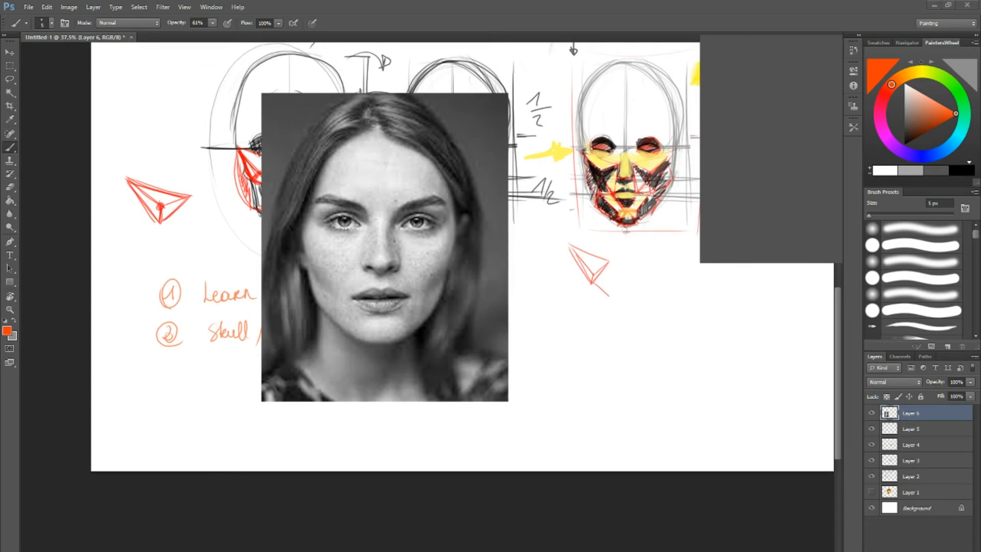
key(ctrl+shift+alt+n)
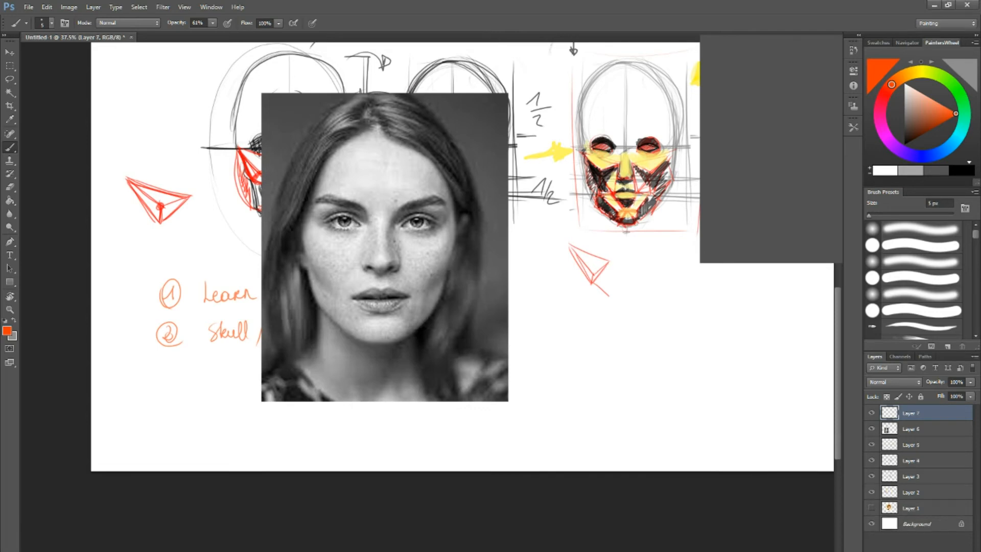
click(923, 73)
click(914, 73)
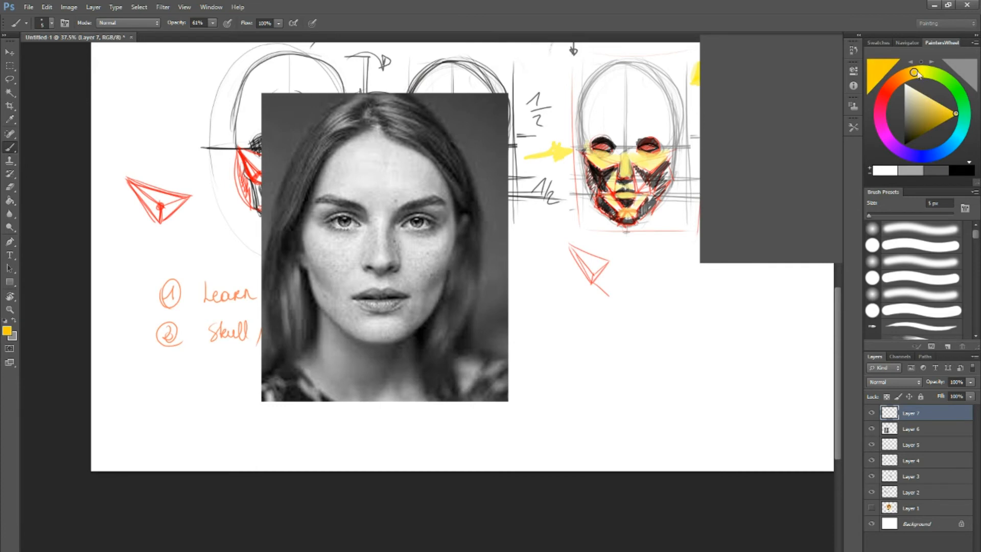
click(922, 70)
drag(951, 114, 963, 113)
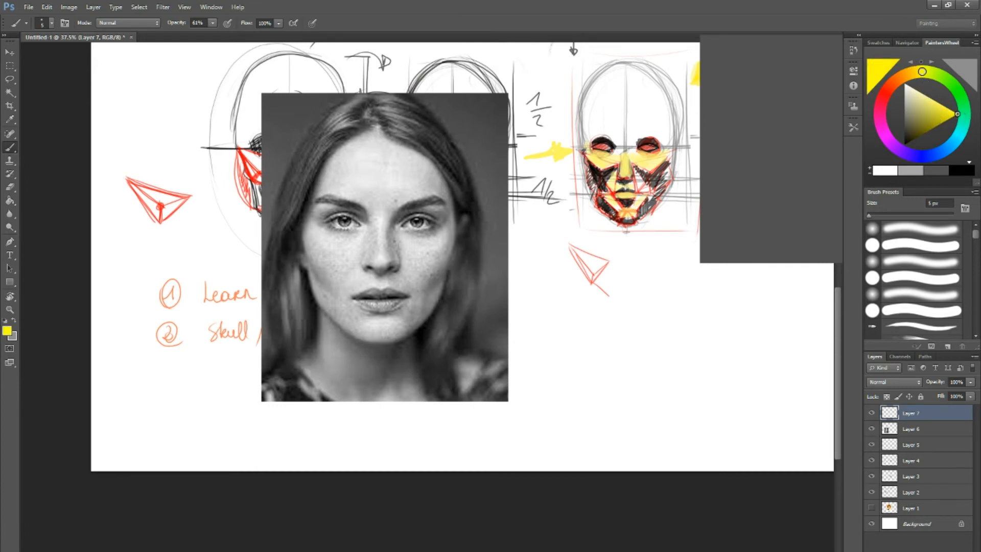
key(bracketright)
key(bracketright)
key(bracketright)
key(bracketright)
key(bracketright)
key(bracketright)
click(211, 23)
Sketch a yellow cranium circle over the portrait from the top of the hair down to the middle of the nose.
drag(366, 99, 311, 179)
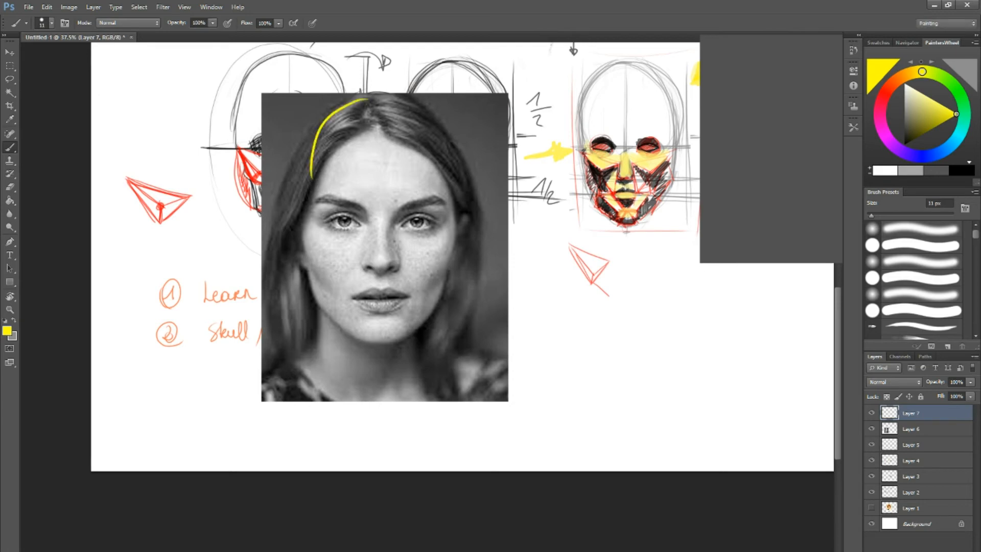
drag(321, 123, 305, 219)
mouse_move(320, 122)
mouse_down()
mouse_move(439, 150)
mouse_move(444, 223)
mouse_move(408, 231)
mouse_up()
drag(305, 218, 448, 183)
mouse_move(302, 152)
mouse_down()
mouse_move(343, 236)
mouse_move(450, 176)
mouse_move(424, 235)
mouse_up()
mouse_move(425, 116)
mouse_down()
mouse_move(455, 174)
mouse_move(425, 234)
mouse_up()
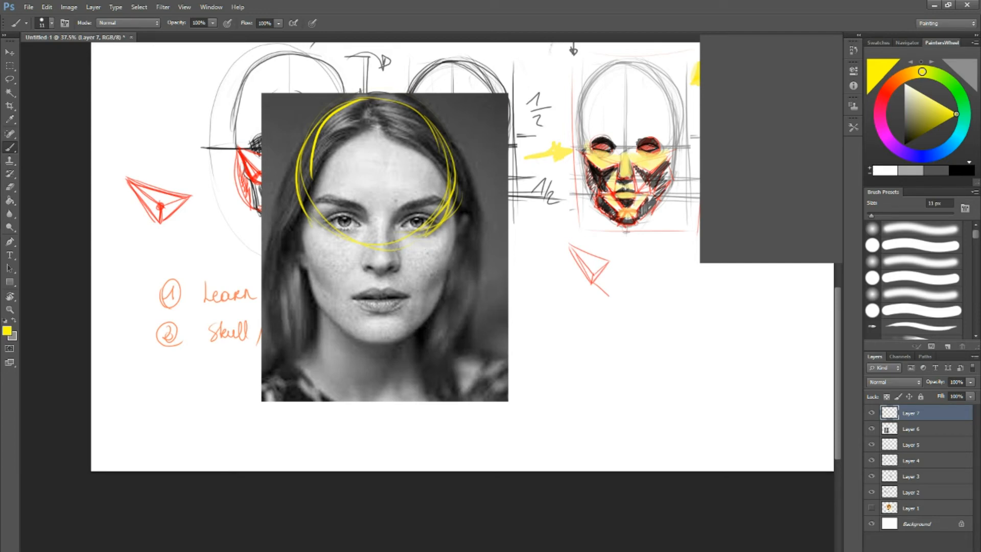
mouse_move(309, 212)
mouse_down()
mouse_move(348, 118)
mouse_move(443, 144)
mouse_move(434, 224)
mouse_up()
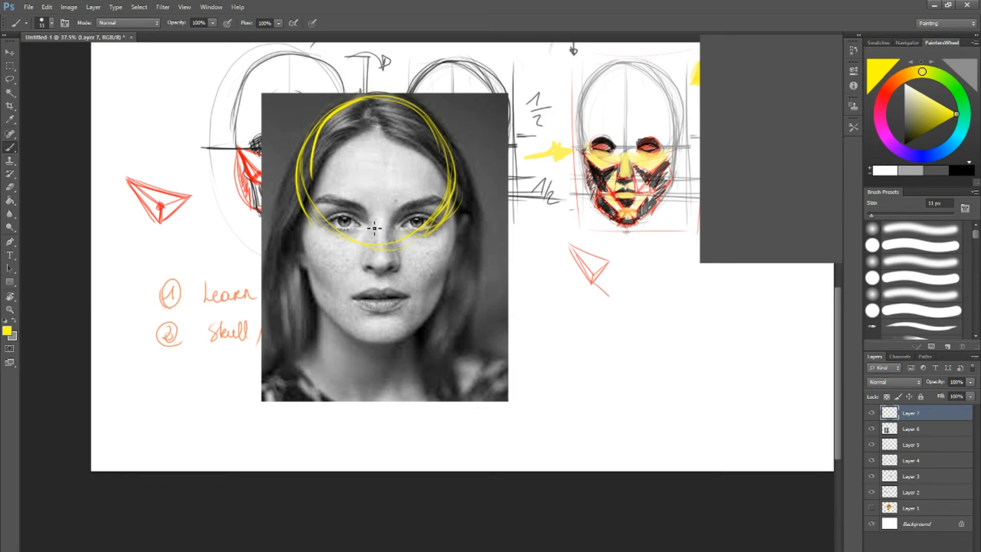
Draw a yellow horizontal line through the portrait's eyes and a vertical center line from hairline to chin.
mouse_move(266, 226)
mouse_down()
mouse_move(508, 225)
mouse_move(461, 224)
mouse_up()
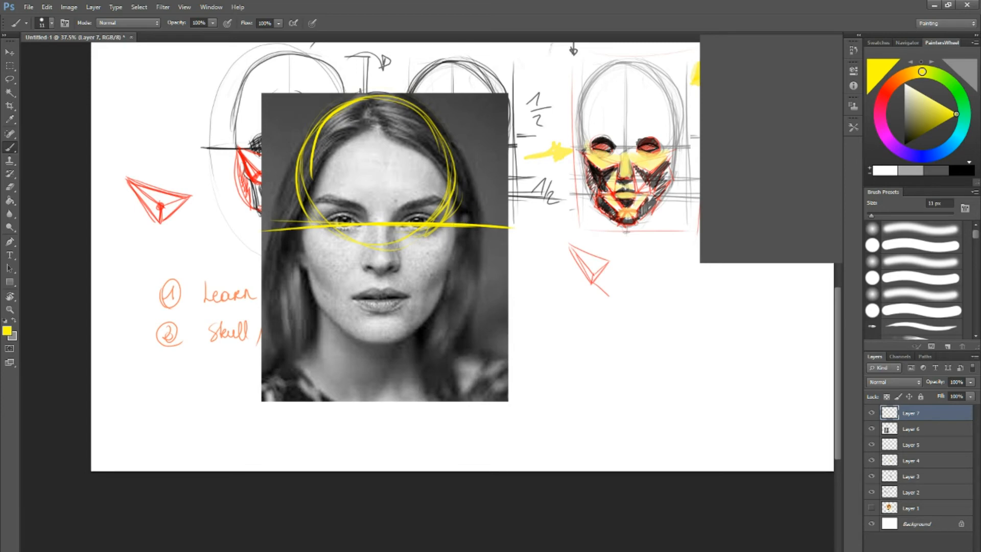
drag(377, 102, 381, 352)
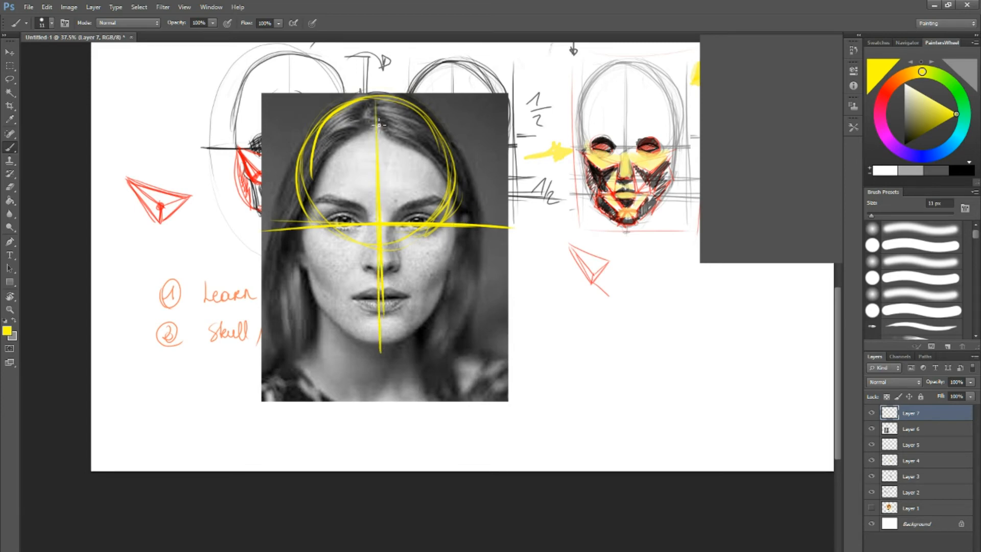
drag(378, 124, 385, 350)
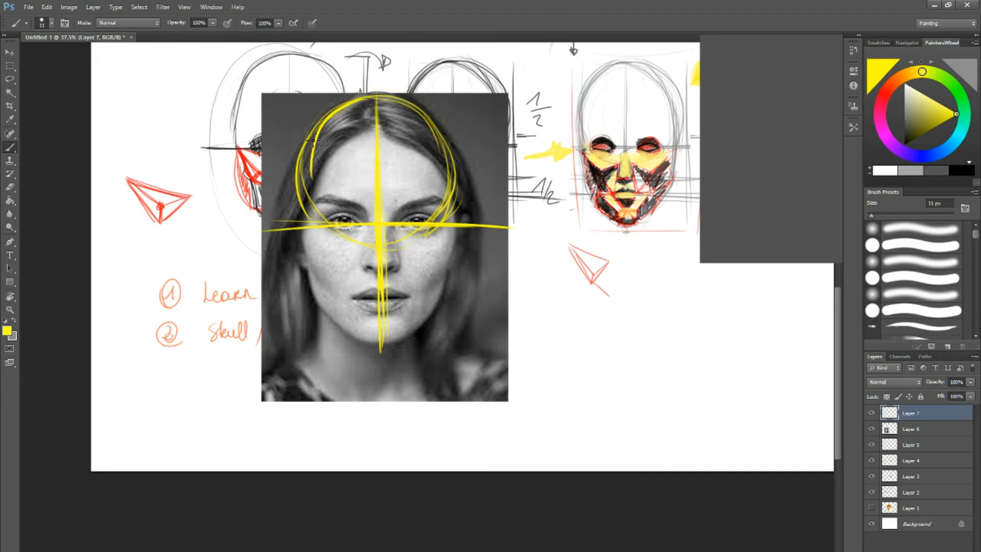
Outline the portrait's face sides and jaw down to the chin in yellow, with horizontal guides at the nose base and mouth.
mouse_move(313, 139)
mouse_down()
mouse_move(300, 227)
mouse_move(312, 291)
mouse_move(337, 329)
mouse_move(360, 339)
mouse_up()
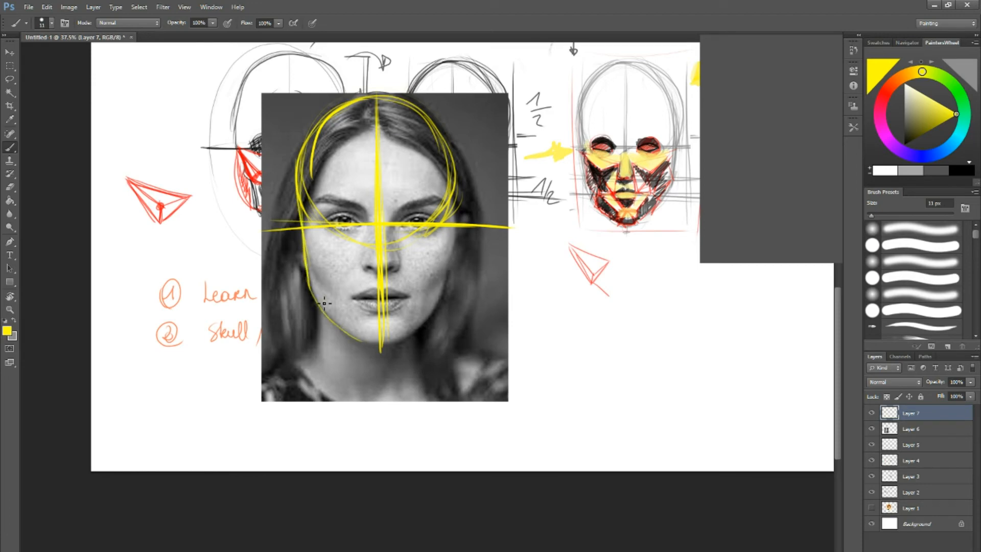
drag(324, 303, 386, 349)
mouse_move(458, 168)
mouse_down()
mouse_move(454, 262)
mouse_move(459, 206)
mouse_move(442, 289)
mouse_move(384, 357)
mouse_move(438, 308)
mouse_up()
drag(438, 309, 374, 342)
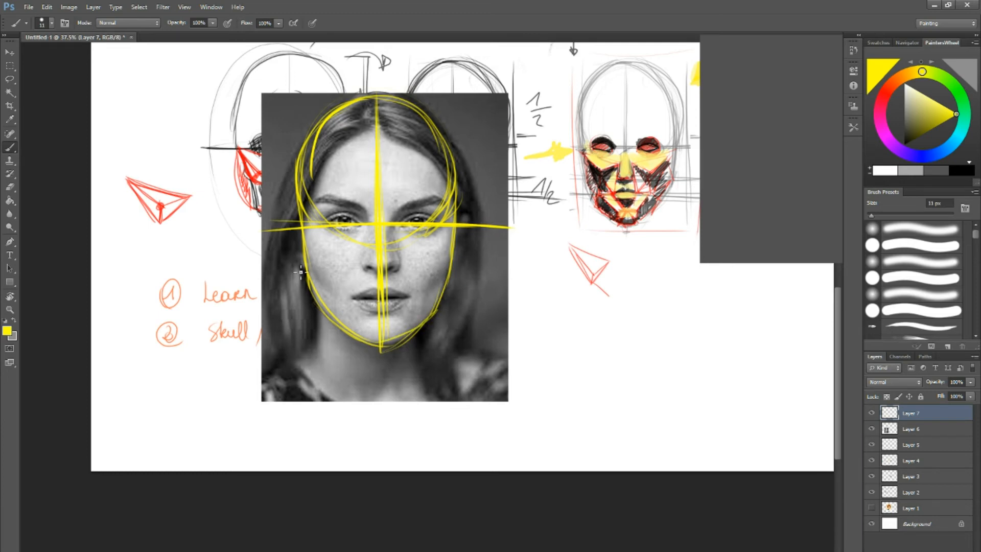
drag(300, 268, 503, 270)
mouse_move(266, 294)
mouse_down()
mouse_move(536, 295)
mouse_move(459, 291)
mouse_move(517, 293)
mouse_up()
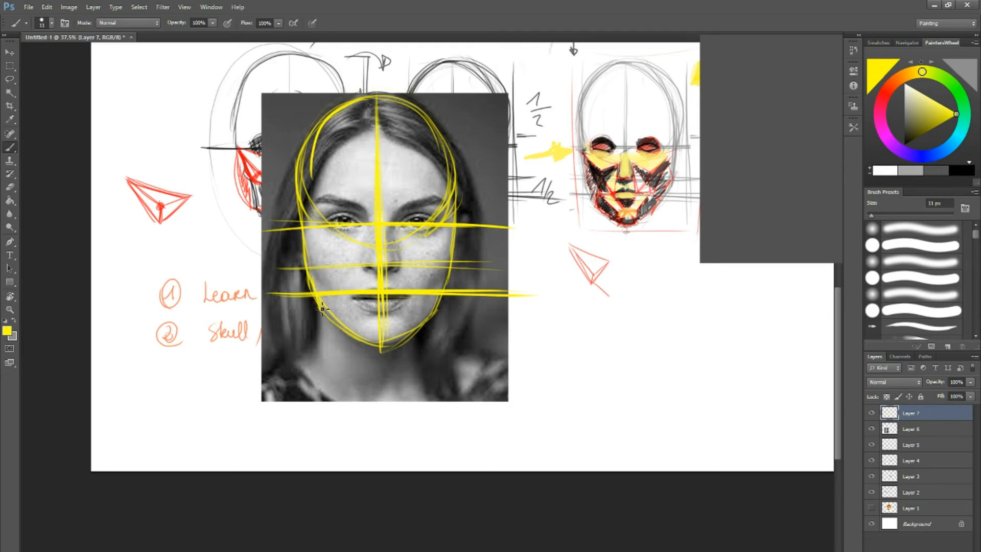
Mark the portrait's jaw angles in yellow on the photo layer, toggling the construction layer for comparison, and reselect that layer.
click(871, 412)
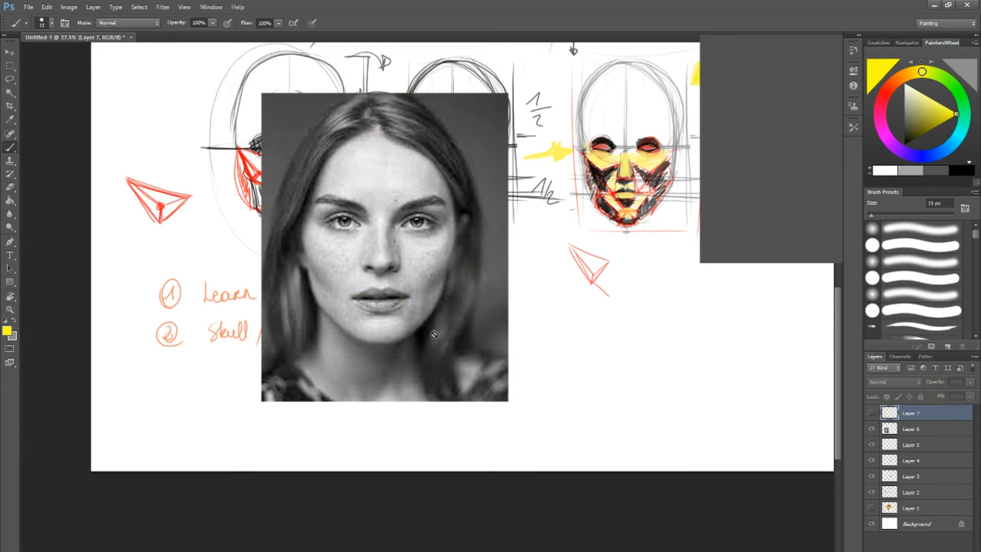
click(903, 428)
click(871, 412)
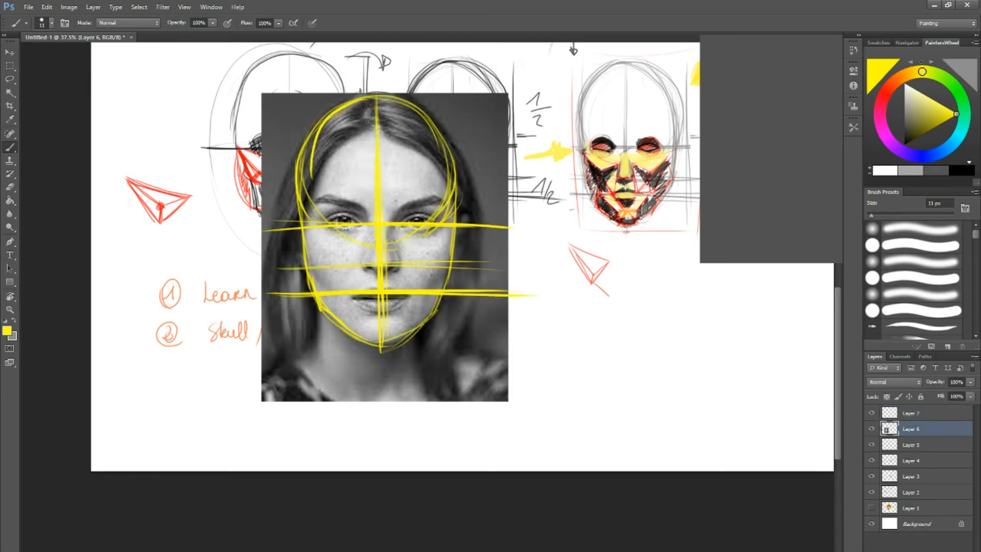
drag(315, 282, 352, 330)
drag(447, 288, 438, 310)
click(871, 413)
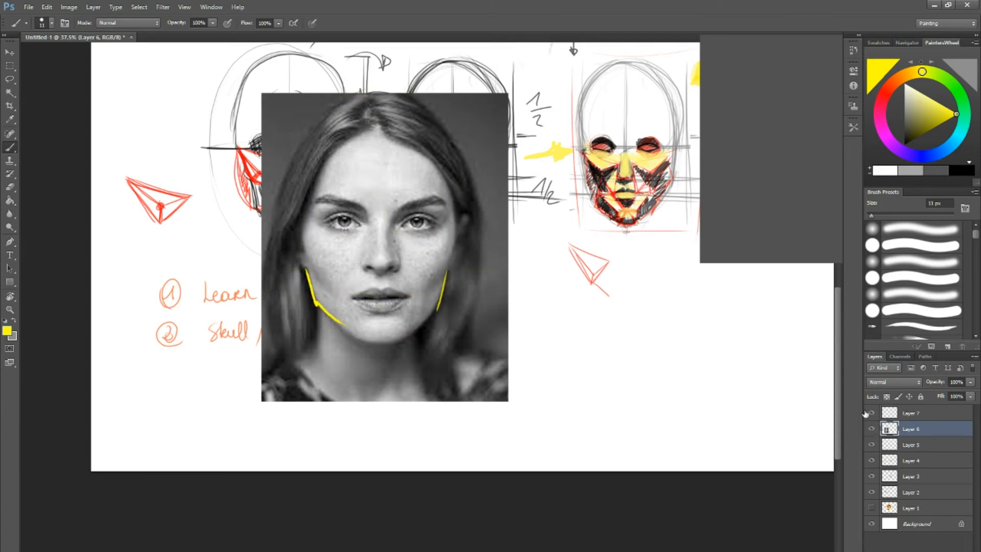
click(871, 413)
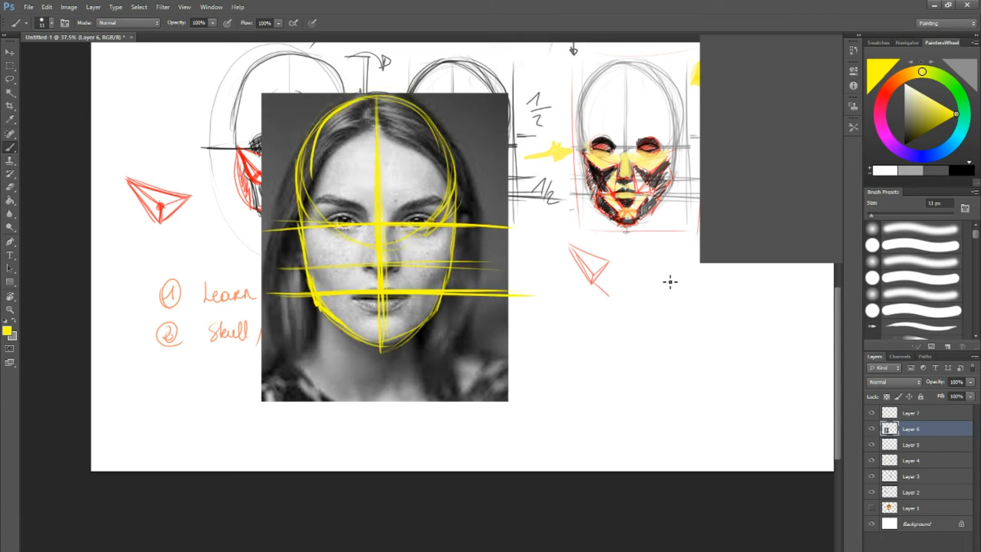
click(892, 414)
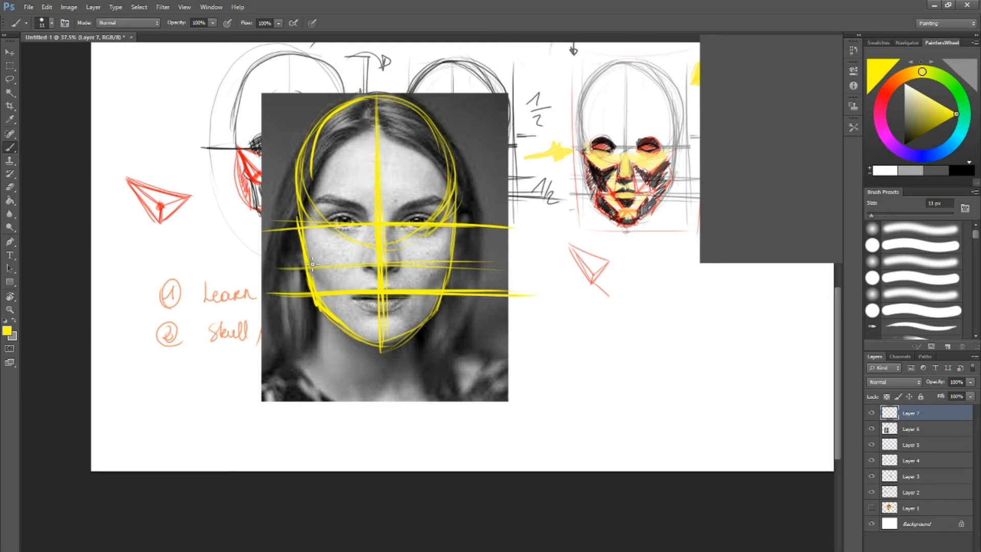
Draw orange marks beside the right cheek and along the left face edge on the photo layer, with the construction guides shown again.
drag(907, 82, 903, 80)
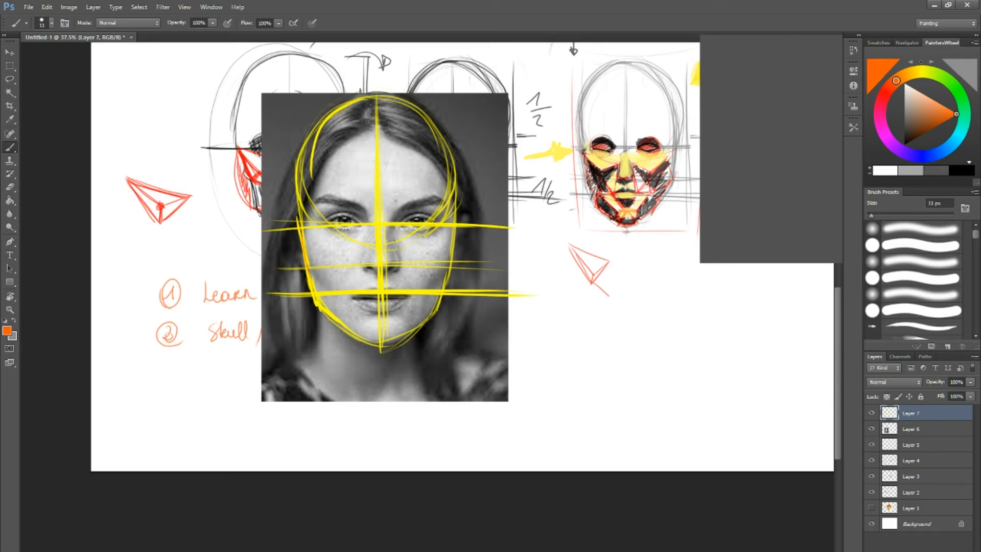
click(871, 412)
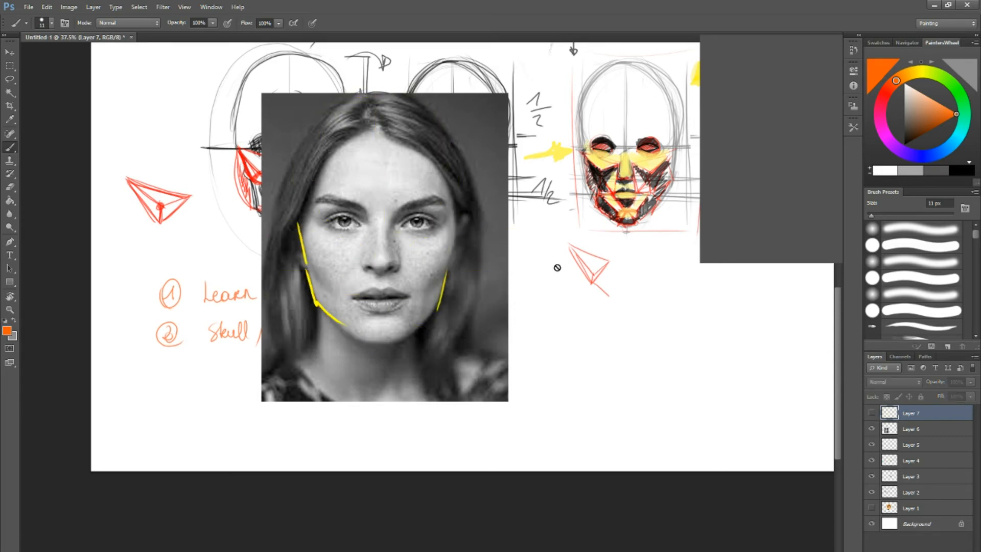
click(894, 432)
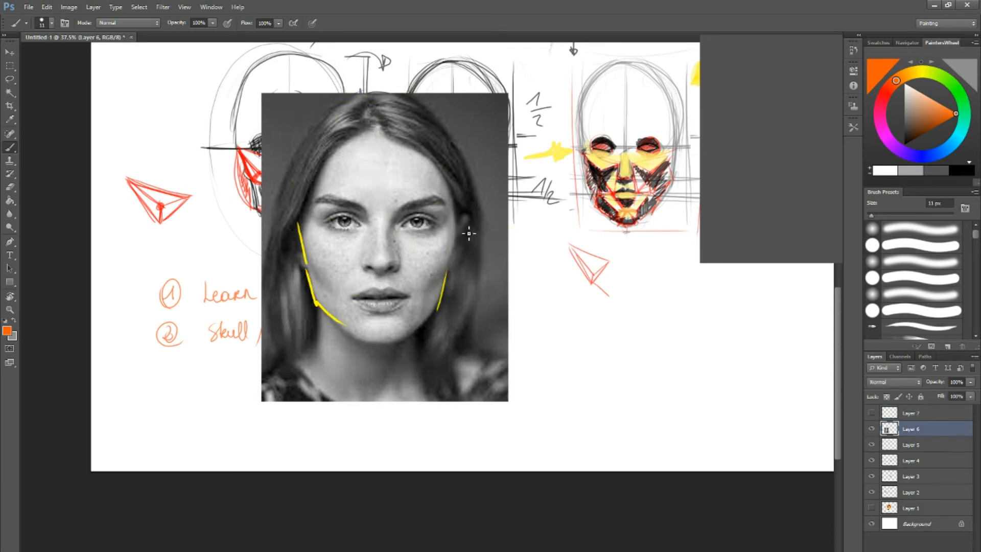
drag(465, 229, 455, 264)
drag(477, 224, 477, 266)
click(871, 413)
drag(301, 217, 308, 262)
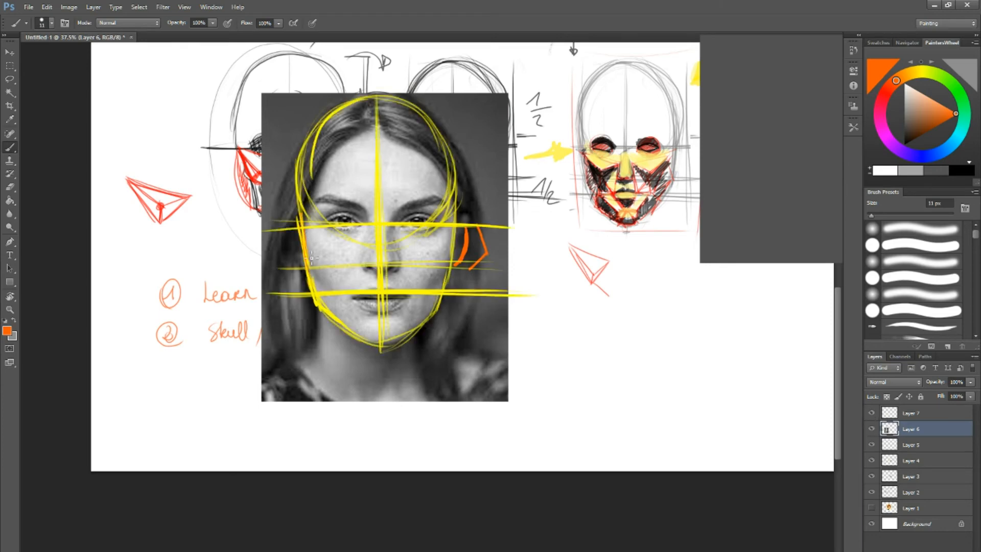
Outline the angular cheekbone planes on both sides of the portrait's nose in orange on the construction layer.
click(903, 415)
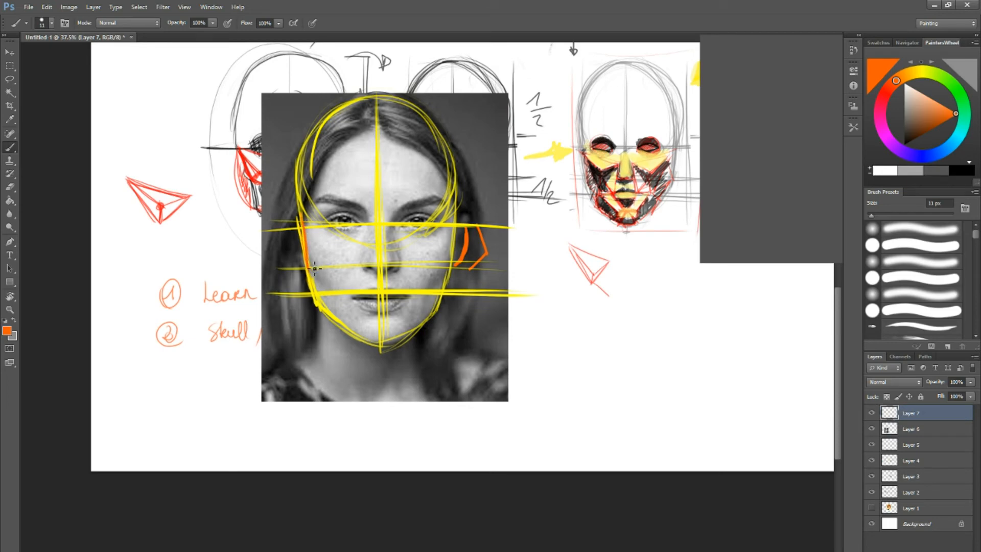
mouse_move(301, 224)
mouse_down()
mouse_move(308, 267)
mouse_move(341, 287)
mouse_move(367, 259)
mouse_up()
mouse_move(312, 223)
mouse_down()
mouse_move(373, 263)
mouse_move(334, 265)
mouse_move(369, 257)
mouse_up()
drag(309, 262, 342, 279)
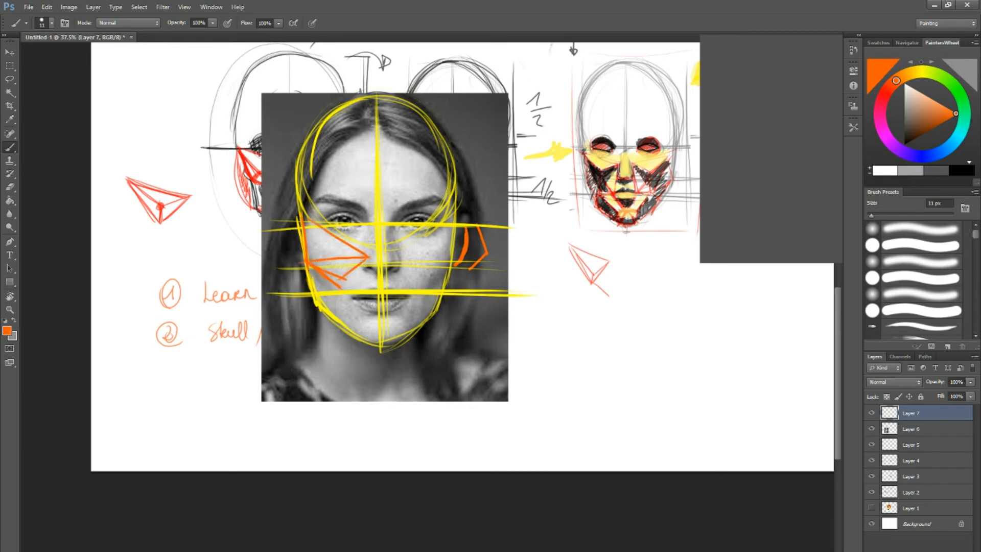
drag(396, 251, 455, 226)
mouse_move(397, 254)
mouse_down()
mouse_move(449, 265)
mouse_move(459, 229)
mouse_move(448, 262)
mouse_move(404, 258)
mouse_move(453, 242)
mouse_move(458, 229)
mouse_move(427, 263)
mouse_move(399, 259)
mouse_move(450, 273)
mouse_up()
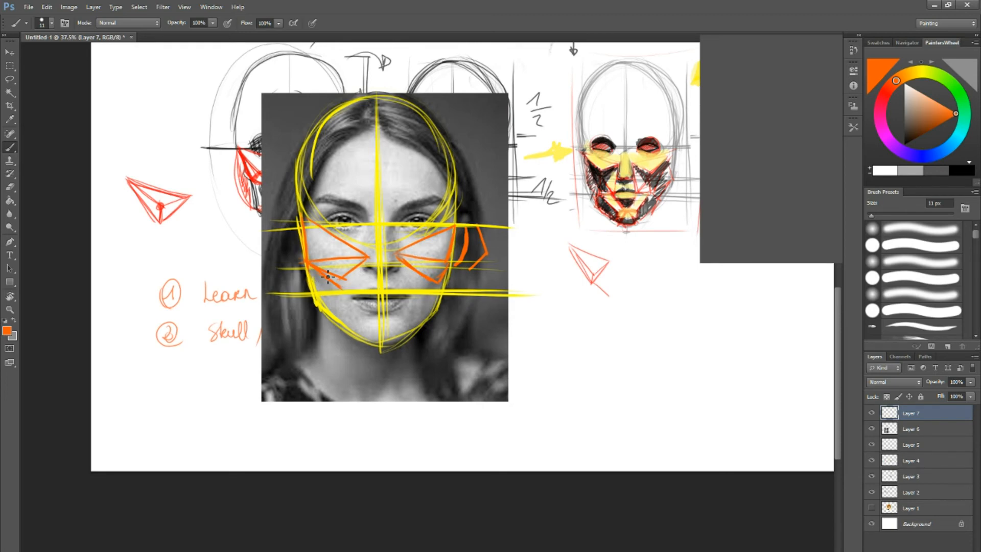
Hatch the hollows below both cheekbones in orange and add plane lines beside the mouth and along the left jaw.
mouse_move(308, 264)
mouse_down()
mouse_move(323, 303)
mouse_move(345, 282)
mouse_move(322, 298)
mouse_move(310, 269)
mouse_move(324, 274)
mouse_move(317, 285)
mouse_move(334, 281)
mouse_move(324, 299)
mouse_up()
mouse_move(428, 293)
mouse_down()
mouse_move(416, 271)
mouse_move(449, 282)
mouse_move(440, 296)
mouse_move(421, 276)
mouse_move(442, 279)
mouse_move(433, 290)
mouse_move(419, 277)
mouse_move(439, 294)
mouse_up()
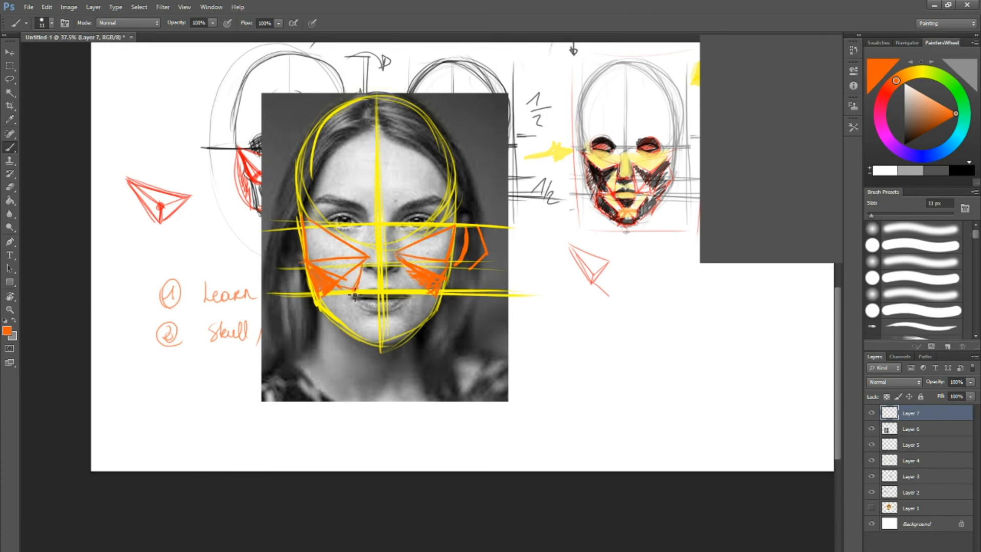
drag(397, 260, 417, 284)
mouse_move(317, 290)
mouse_down()
mouse_move(335, 319)
mouse_move(322, 312)
mouse_move(373, 341)
mouse_up()
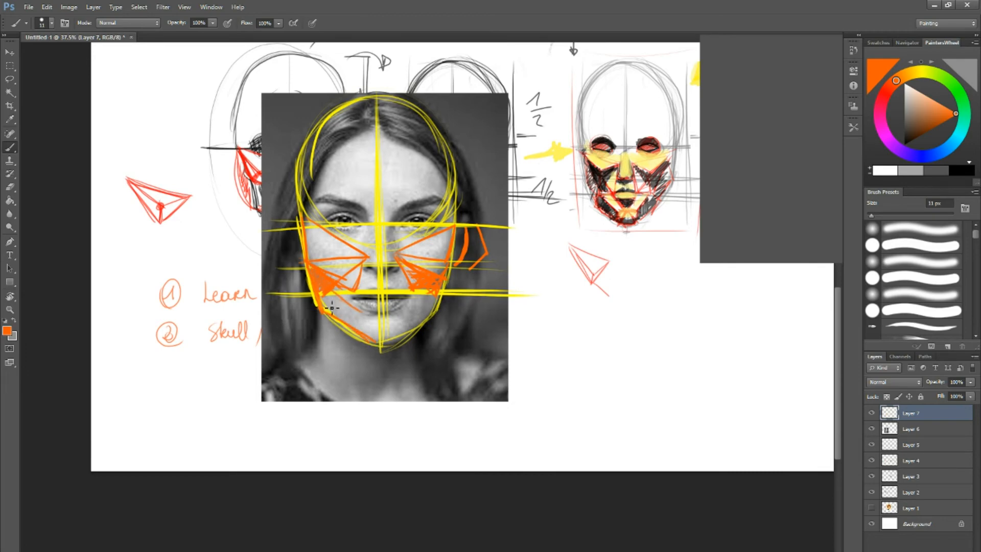
Sketch the portrait's lower jaw planes, a chin circle, the nose and the mouth in orange.
mouse_move(324, 311)
mouse_down()
mouse_move(359, 312)
mouse_move(332, 297)
mouse_up()
mouse_move(332, 297)
mouse_down()
mouse_move(377, 321)
mouse_move(374, 330)
mouse_move(394, 316)
mouse_move(425, 321)
mouse_move(407, 334)
mouse_move(374, 319)
mouse_move(386, 346)
mouse_move(370, 333)
mouse_move(384, 318)
mouse_move(396, 324)
mouse_move(391, 317)
mouse_move(379, 334)
mouse_up()
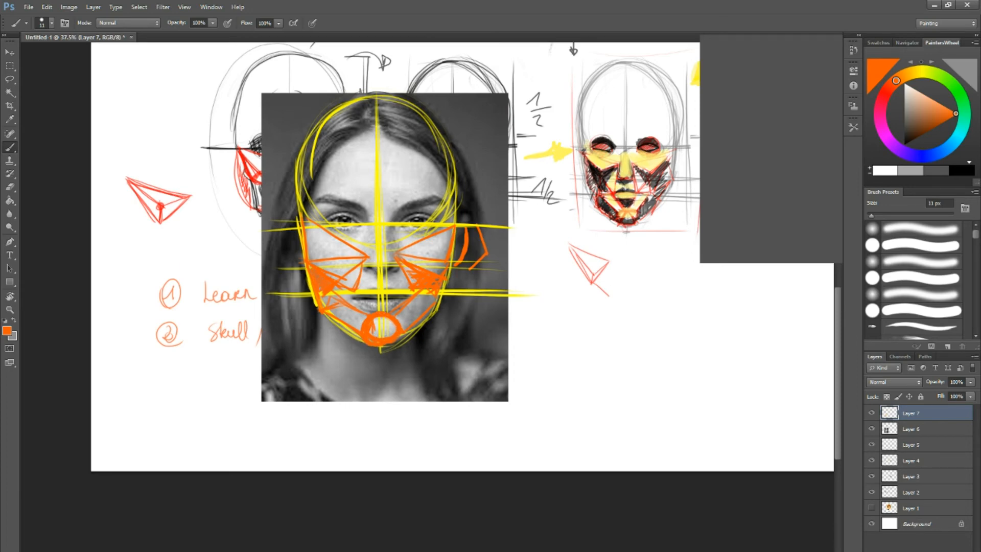
mouse_move(375, 220)
mouse_down()
mouse_move(368, 267)
mouse_move(402, 263)
mouse_up()
drag(402, 263, 390, 229)
drag(364, 265, 398, 266)
mouse_move(356, 297)
mouse_down()
mouse_move(415, 302)
mouse_move(361, 300)
mouse_move(403, 296)
mouse_up()
Circle and hatch both eye sockets in orange and outline the portrait's forehead with a large oval.
mouse_move(370, 225)
mouse_down()
mouse_move(346, 241)
mouse_move(329, 211)
mouse_move(362, 210)
mouse_move(362, 241)
mouse_move(347, 241)
mouse_move(408, 244)
mouse_up()
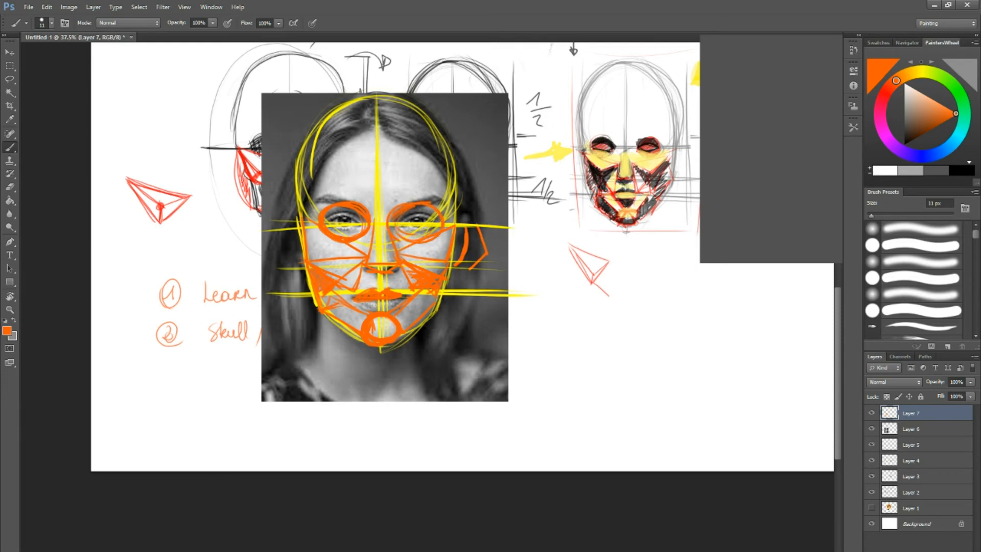
mouse_move(329, 220)
mouse_down()
mouse_move(339, 233)
mouse_move(365, 226)
mouse_move(353, 242)
mouse_move(427, 210)
mouse_move(404, 237)
mouse_move(425, 241)
mouse_up()
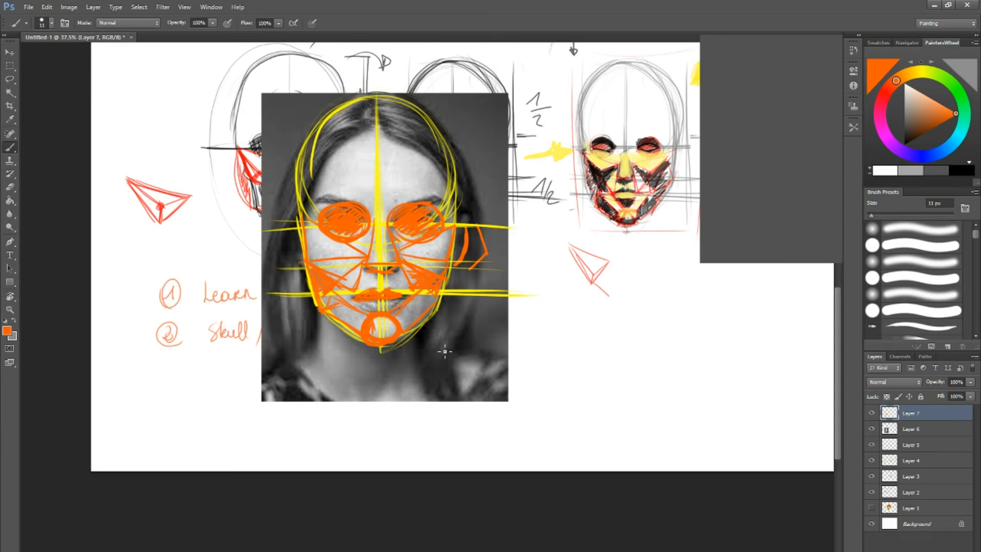
mouse_move(321, 202)
mouse_down()
mouse_move(325, 167)
mouse_move(355, 207)
mouse_move(326, 166)
mouse_move(337, 202)
mouse_move(432, 163)
mouse_move(422, 203)
mouse_move(379, 212)
mouse_move(372, 132)
mouse_move(401, 212)
mouse_move(343, 146)
mouse_move(430, 204)
mouse_move(328, 171)
mouse_move(388, 216)
mouse_up()
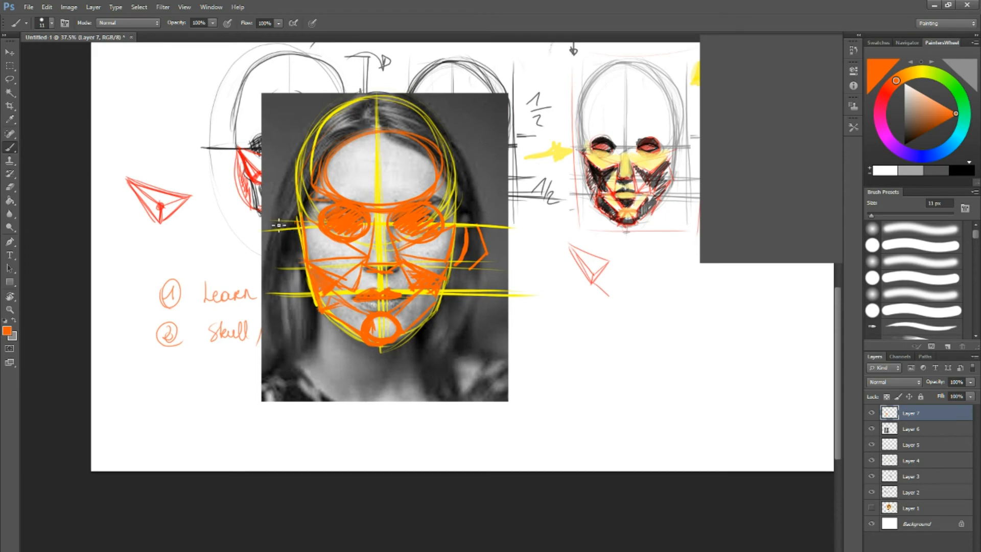
Draw orange ears on both sides of the colored skull head, between its eye and nose guide lines.
drag(559, 191, 288, 227)
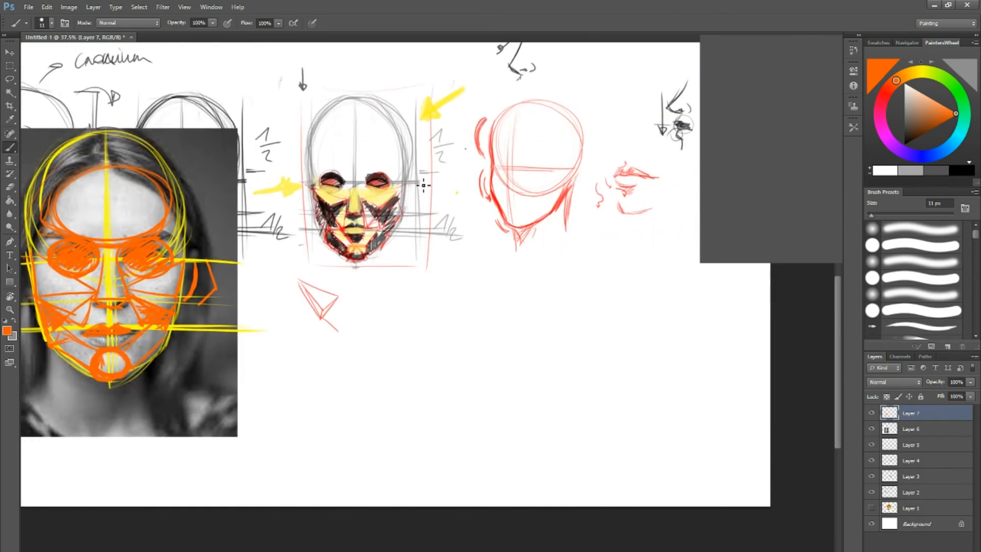
drag(423, 185, 428, 213)
drag(406, 181, 406, 214)
drag(304, 180, 309, 214)
Draw the portrait's eyes and shade the upper eye sockets and underside of the nose in red, enlarging the brush to 29 px.
drag(251, 336, 510, 340)
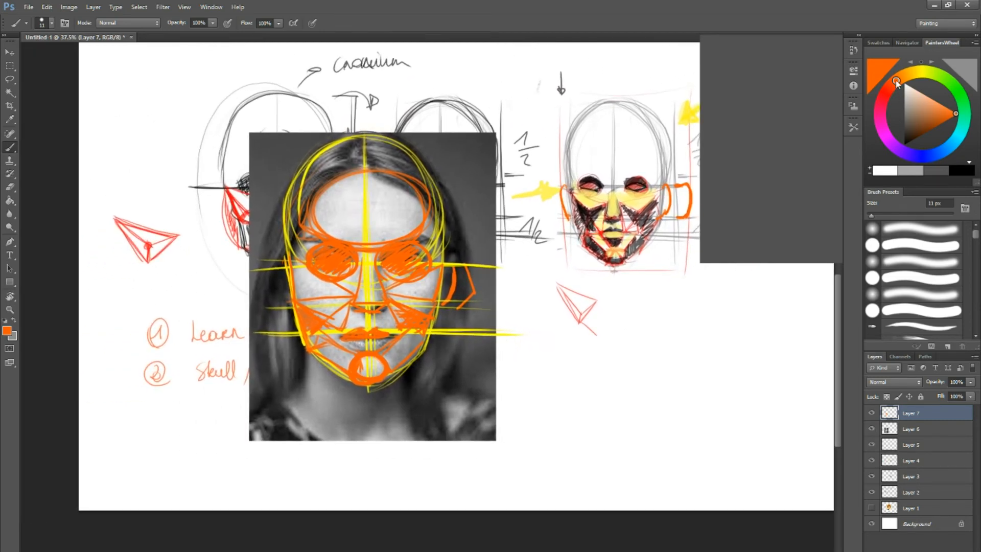
drag(896, 82, 883, 97)
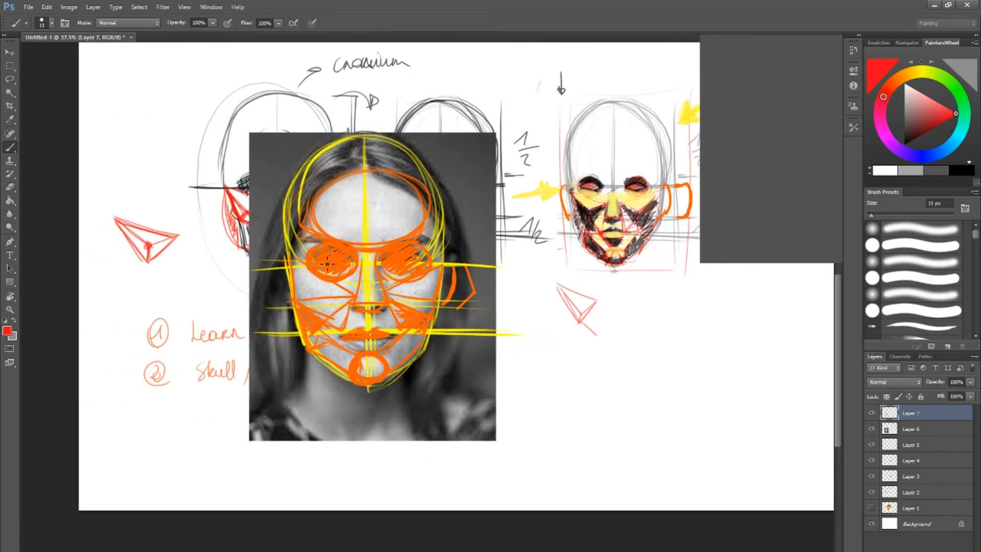
mouse_move(327, 264)
mouse_down()
mouse_move(318, 262)
mouse_move(351, 261)
mouse_move(334, 268)
mouse_up()
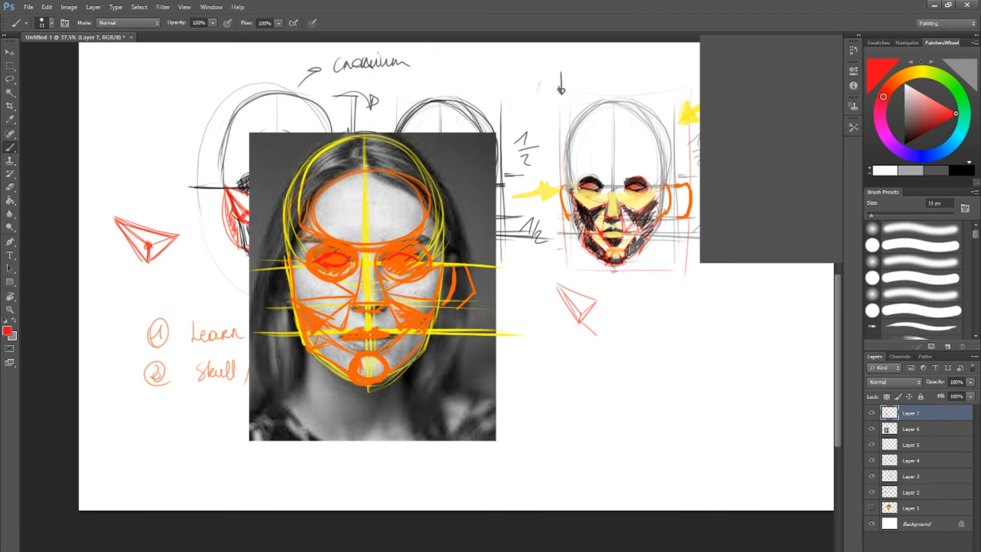
mouse_move(411, 255)
mouse_down()
mouse_move(423, 258)
mouse_move(390, 267)
mouse_move(404, 266)
mouse_up()
drag(359, 306, 386, 309)
mouse_move(354, 274)
mouse_down()
mouse_move(362, 276)
mouse_move(332, 252)
mouse_up()
drag(326, 258, 357, 258)
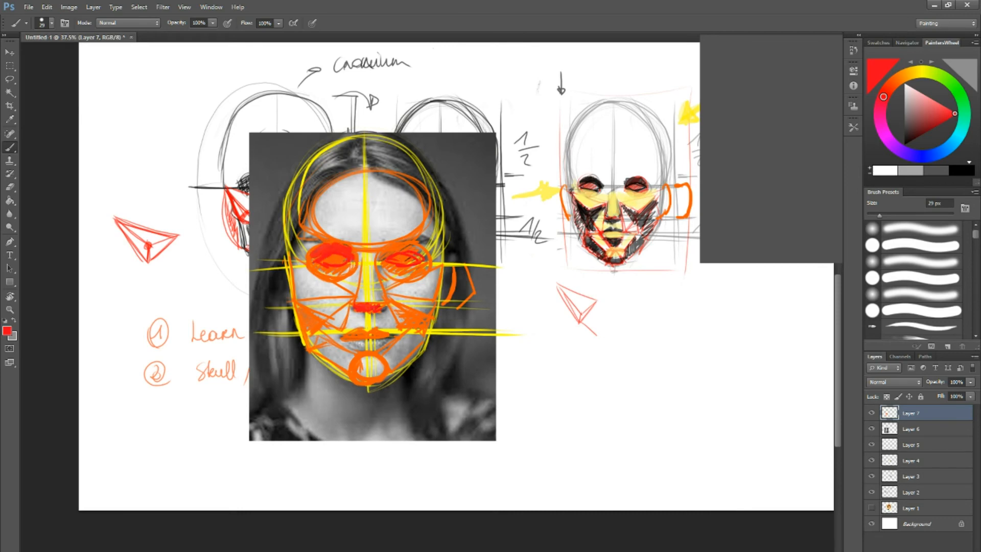
drag(388, 253, 426, 258)
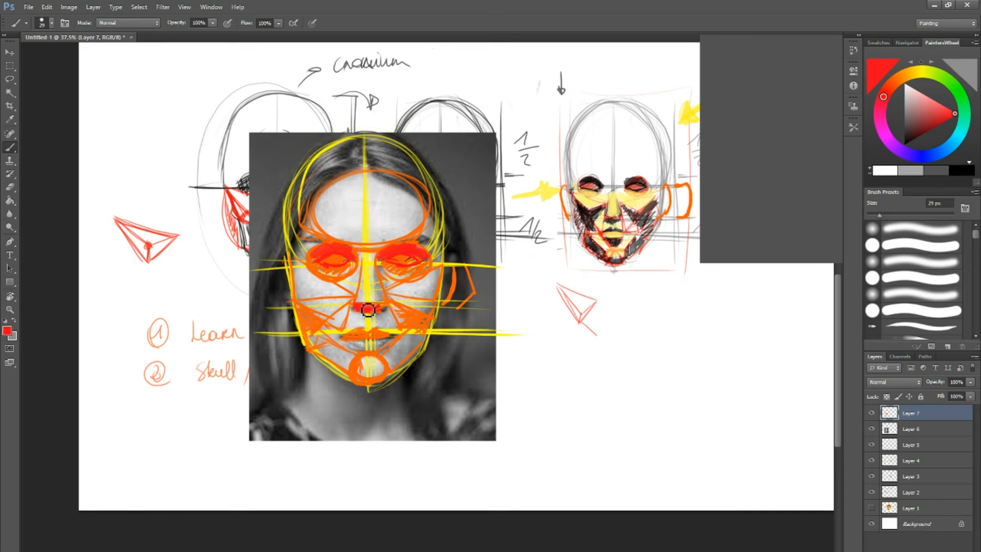
Shade the hollows below both cheekbones in red and draw two red direction arrows at the photo's left edge.
drag(303, 312, 323, 323)
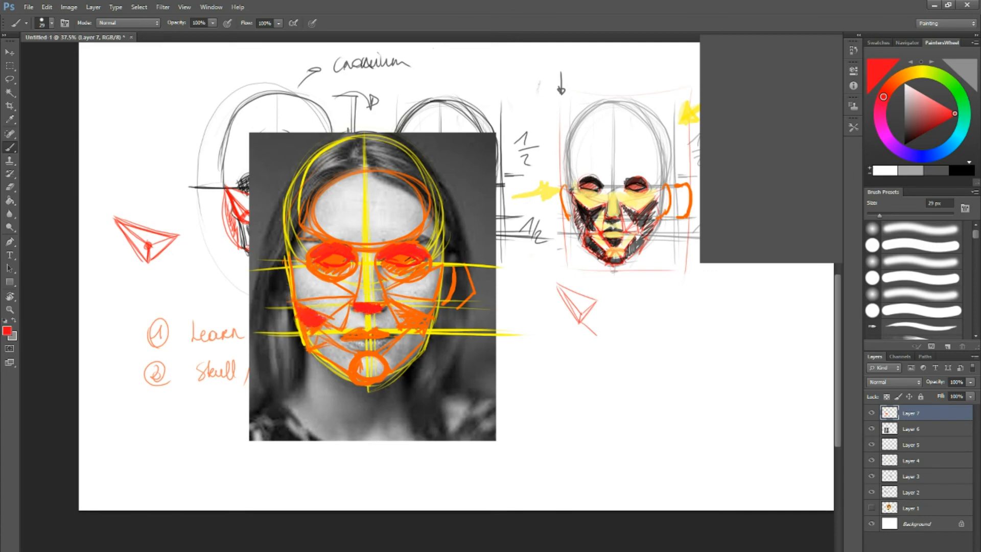
mouse_move(276, 279)
mouse_down()
mouse_move(255, 289)
mouse_move(279, 302)
mouse_up()
drag(265, 199, 269, 244)
drag(274, 235, 268, 244)
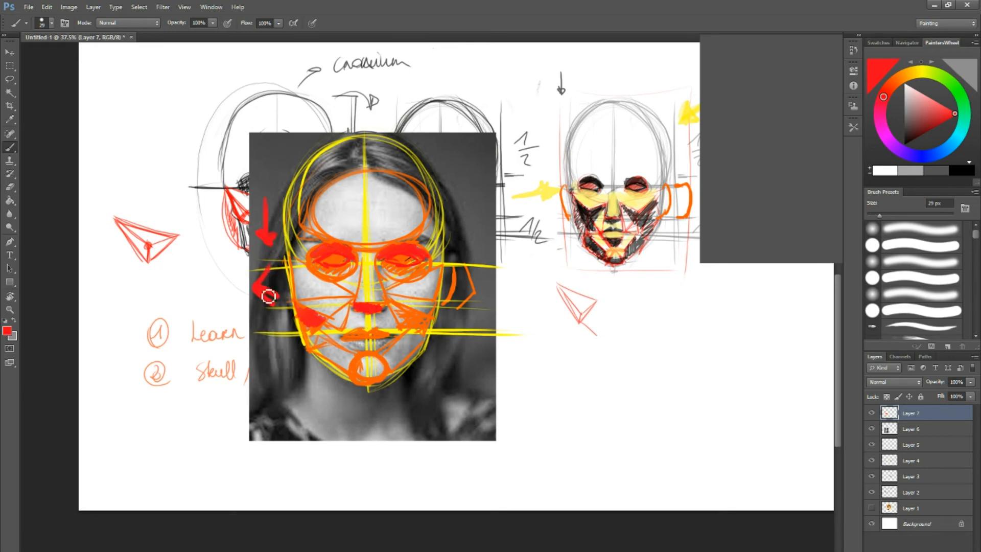
drag(269, 295, 276, 297)
drag(325, 325, 311, 319)
mouse_move(435, 307)
mouse_down()
mouse_move(426, 334)
mouse_move(432, 327)
mouse_up()
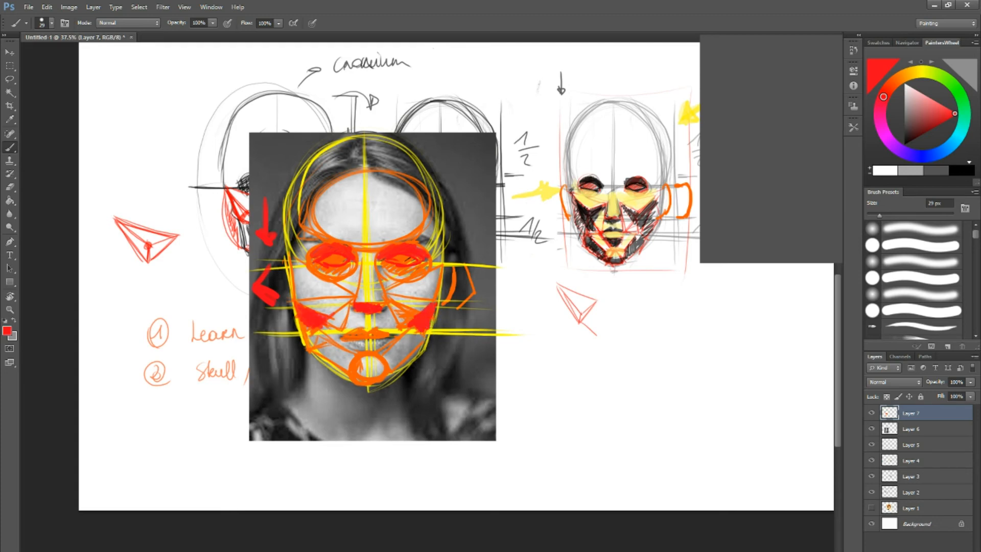
Shade the area below the lower lip, the jaw edge around the chin and both sides of the nose in red.
mouse_move(377, 352)
mouse_down()
mouse_move(355, 353)
mouse_move(360, 387)
mouse_move(372, 379)
mouse_up()
mouse_move(317, 357)
mouse_down()
mouse_move(391, 386)
mouse_move(428, 353)
mouse_up()
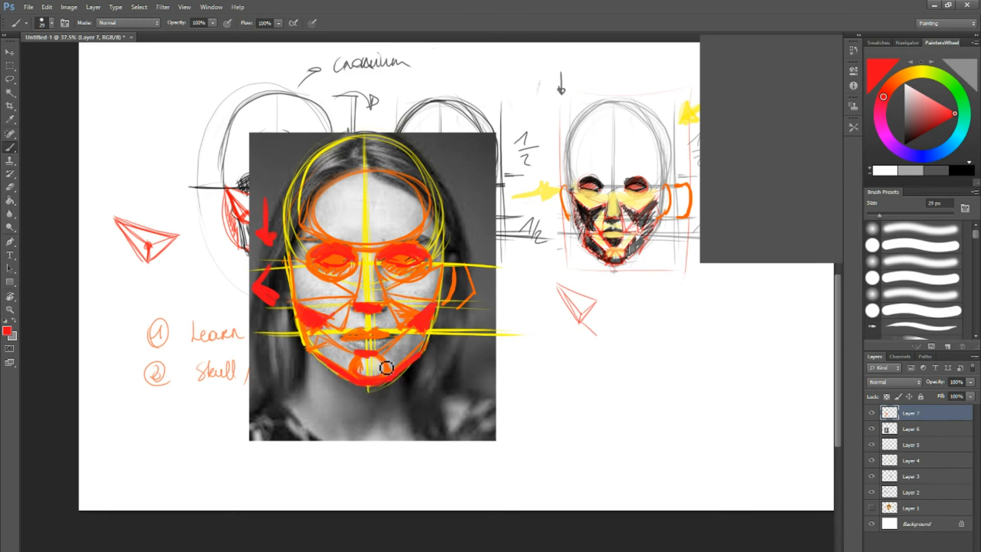
drag(386, 367, 377, 377)
mouse_move(384, 253)
mouse_down()
mouse_move(384, 286)
mouse_move(357, 278)
mouse_move(361, 296)
mouse_up()
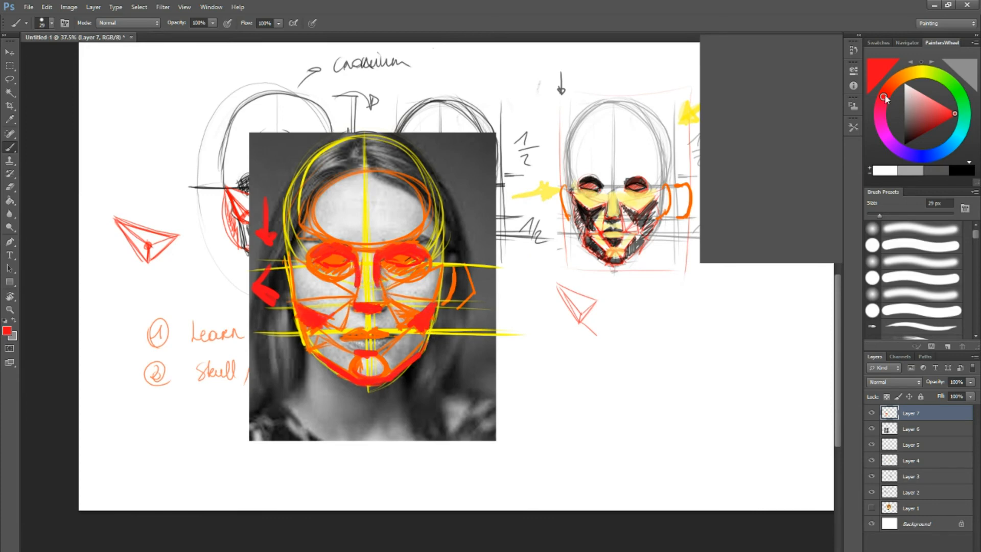
Resample the red and extend the shadow planes over the cheek hollows, lower jaw and brows, adding a mark beside the chin.
mouse_move(883, 96)
mouse_down()
mouse_move(963, 83)
mouse_move(952, 85)
mouse_up()
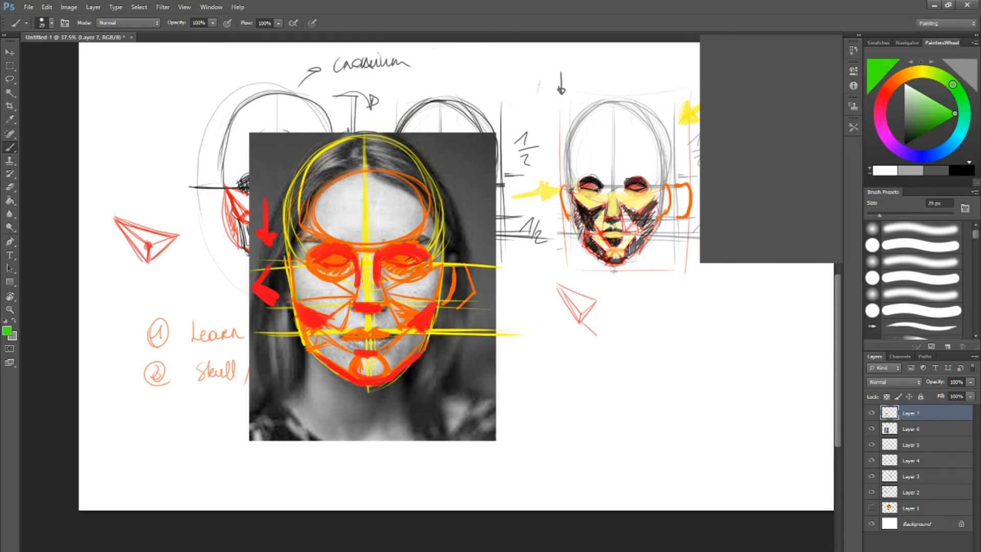
alt+click(307, 310)
drag(307, 310, 334, 320)
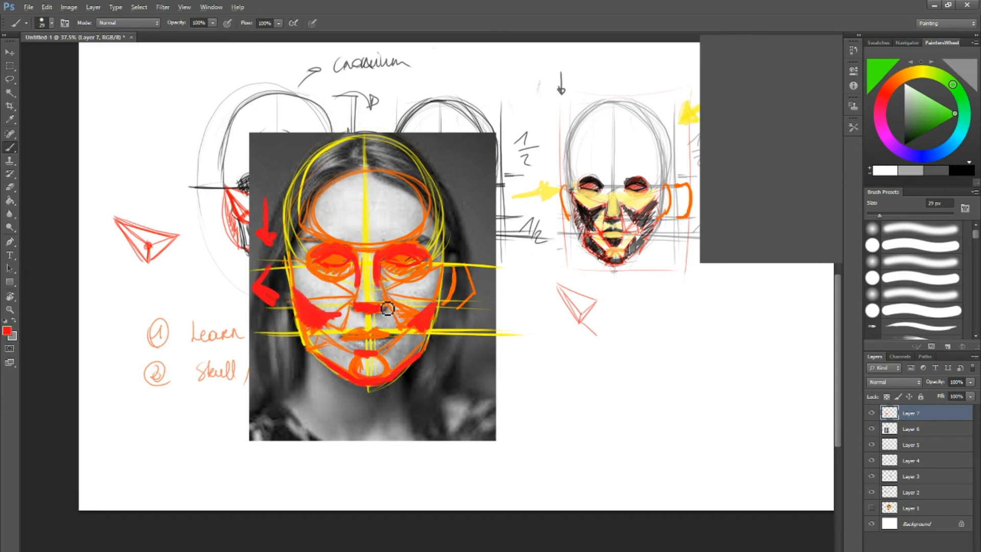
mouse_move(440, 299)
mouse_down()
mouse_move(421, 325)
mouse_move(411, 315)
mouse_move(431, 327)
mouse_up()
mouse_move(320, 354)
mouse_down()
mouse_move(368, 388)
mouse_move(351, 380)
mouse_move(361, 393)
mouse_move(402, 377)
mouse_move(407, 404)
mouse_move(414, 369)
mouse_up()
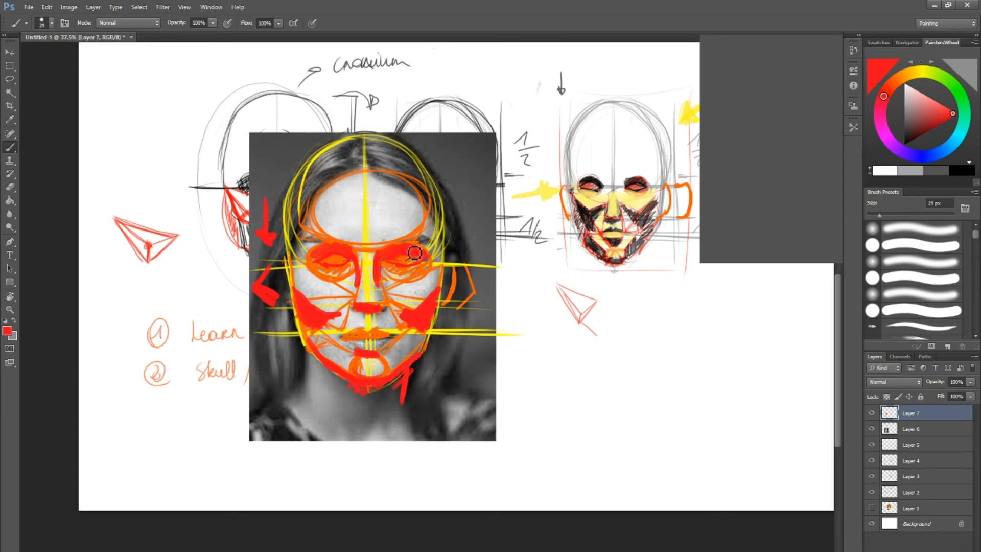
drag(319, 253, 323, 262)
Fill the planes on both of the portrait's cheekbones in green, enlarging the brush to 47 px.
drag(914, 79, 943, 77)
mouse_move(309, 273)
mouse_down()
mouse_move(328, 290)
mouse_move(313, 277)
mouse_move(314, 291)
mouse_move(348, 290)
mouse_move(328, 295)
mouse_move(329, 305)
mouse_move(341, 302)
mouse_move(340, 290)
mouse_move(328, 312)
mouse_move(323, 303)
mouse_move(349, 292)
mouse_move(309, 295)
mouse_move(348, 294)
mouse_up()
key(bracketright)
key(bracketright)
mouse_move(406, 305)
mouse_down()
mouse_move(391, 291)
mouse_move(419, 278)
mouse_move(431, 286)
mouse_move(414, 307)
mouse_move(401, 295)
mouse_up()
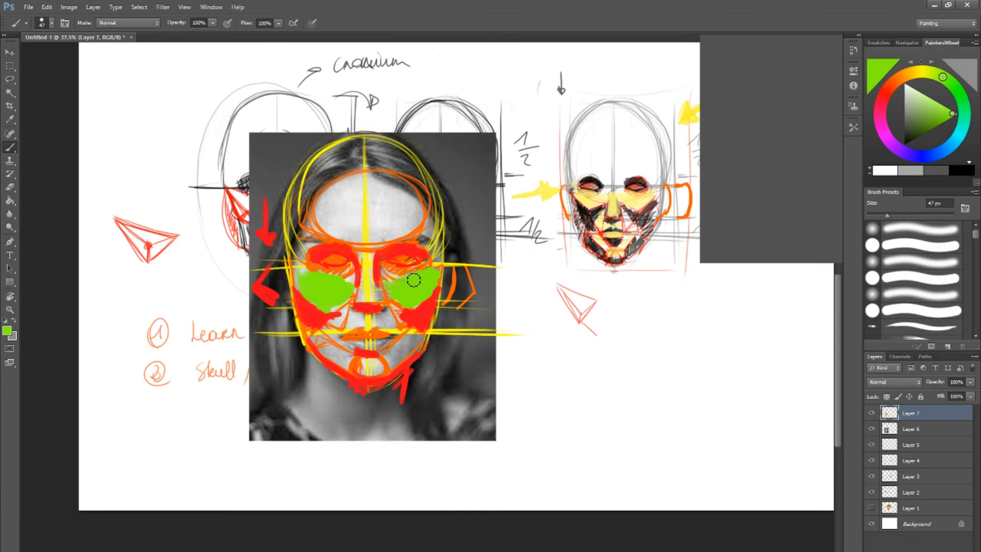
Fill the nose bridge, upper lip area, chin and lower face planes in green, and paint the lips red.
mouse_move(369, 251)
mouse_down()
mouse_move(379, 301)
mouse_move(356, 323)
mouse_move(381, 321)
mouse_move(367, 345)
mouse_move(381, 348)
mouse_move(377, 373)
mouse_up()
mouse_move(321, 353)
mouse_down()
mouse_move(405, 344)
mouse_move(405, 361)
mouse_move(397, 363)
mouse_up()
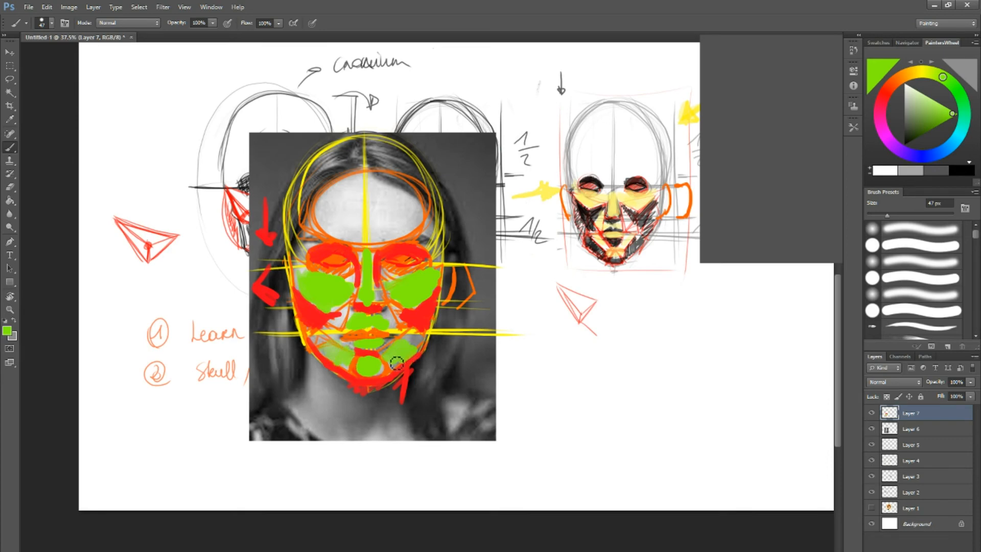
click(887, 89)
mouse_move(364, 335)
mouse_down()
mouse_move(352, 338)
mouse_move(389, 337)
mouse_up()
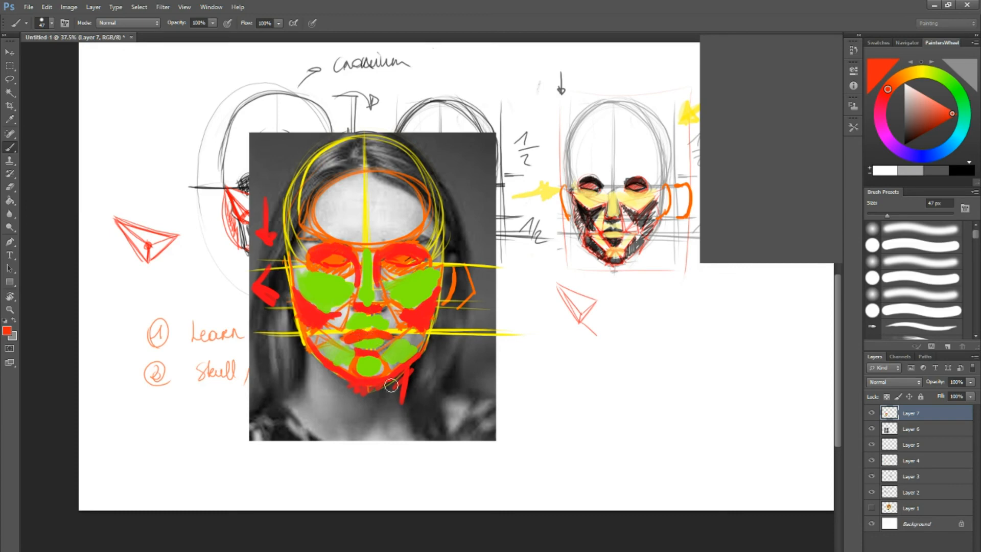
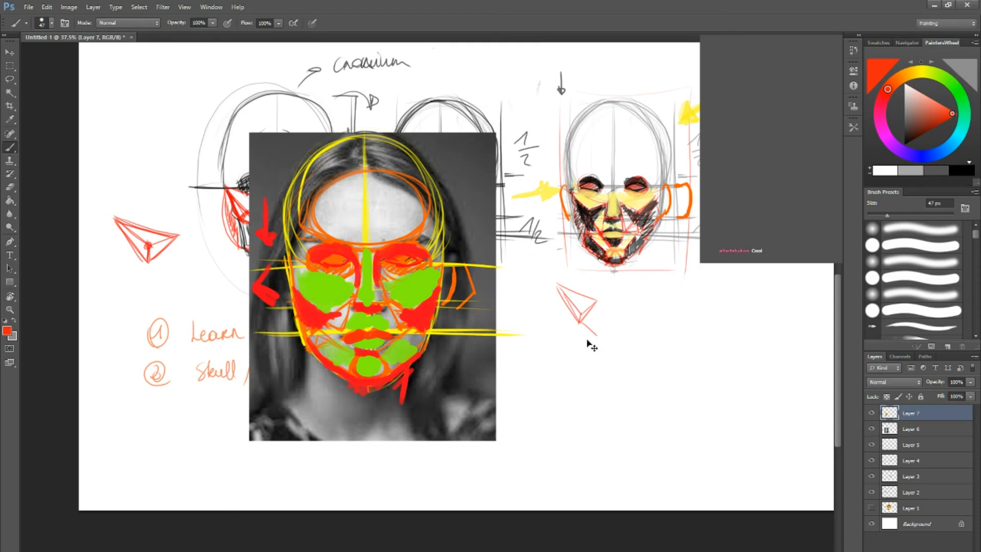
Paste the bald man's portrait, scale it to 362.22% and position it over the woman's photo.
key(ctrl+v)
key(ctrl+t)
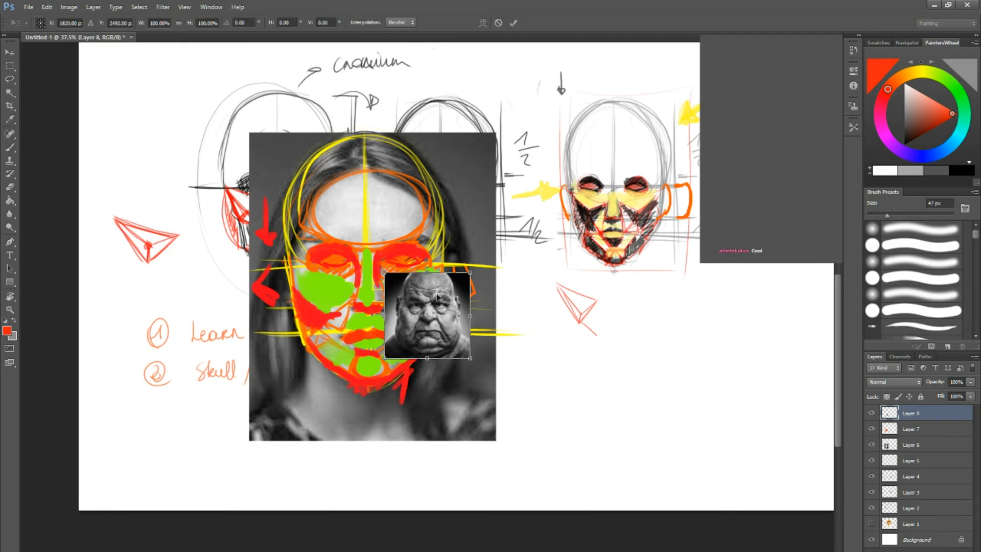
drag(470, 273, 656, 87)
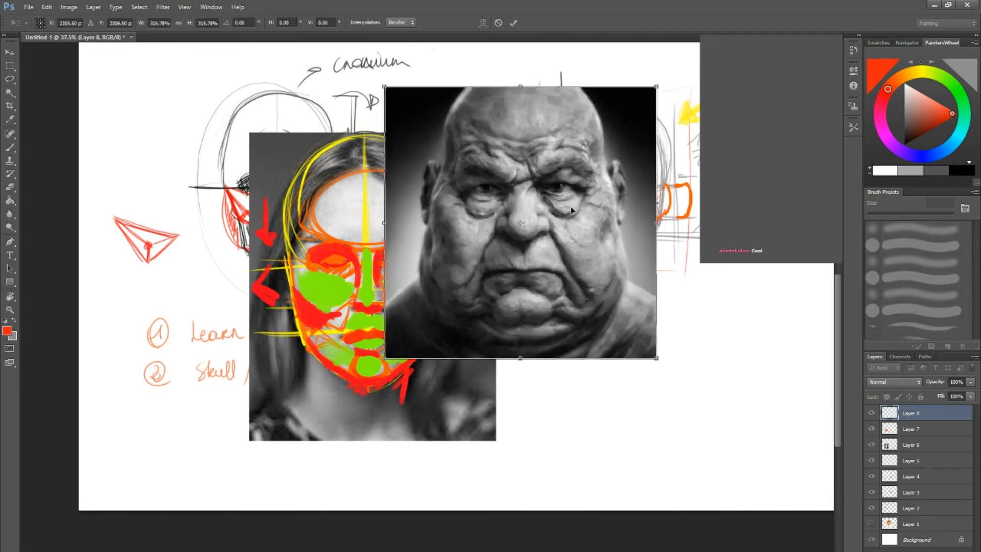
drag(624, 153, 487, 230)
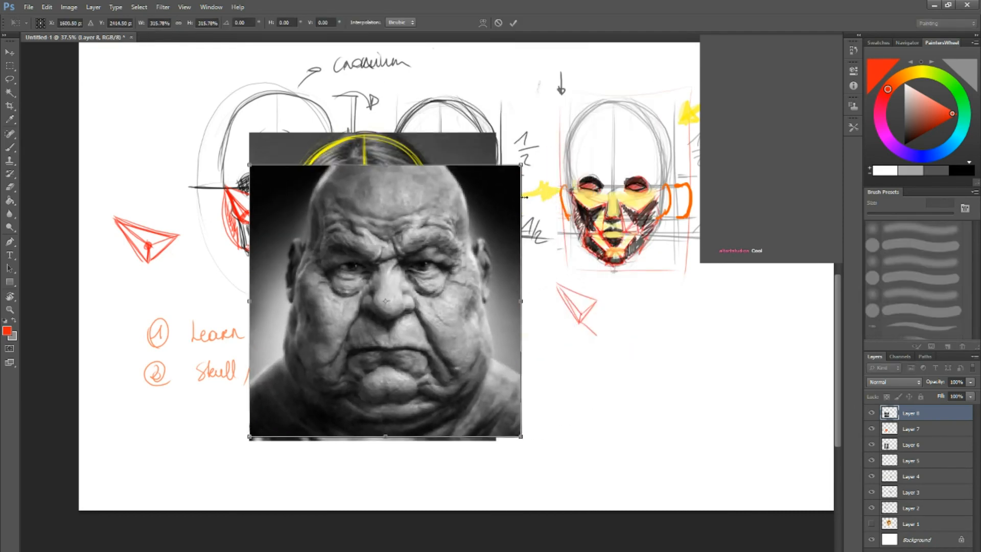
drag(520, 164, 565, 127)
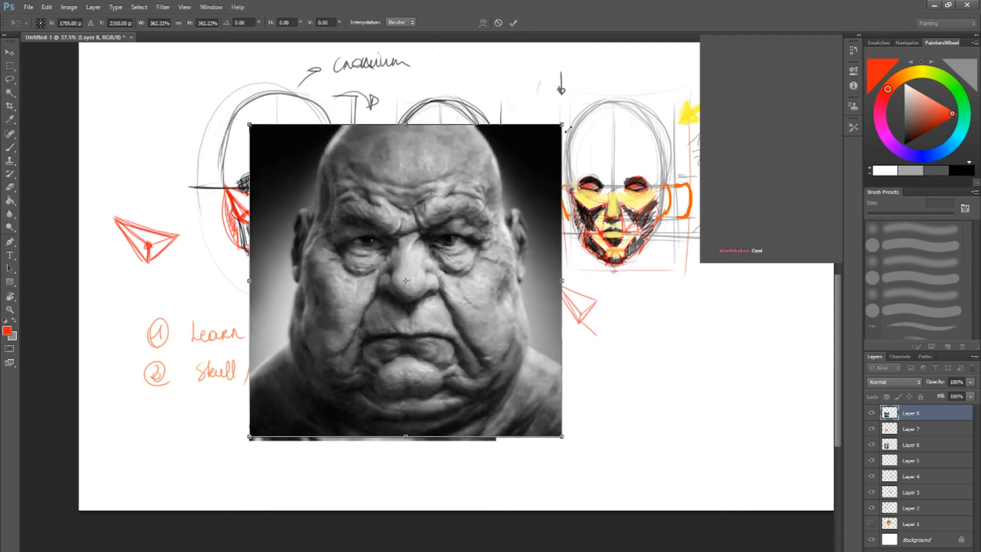
key(b)
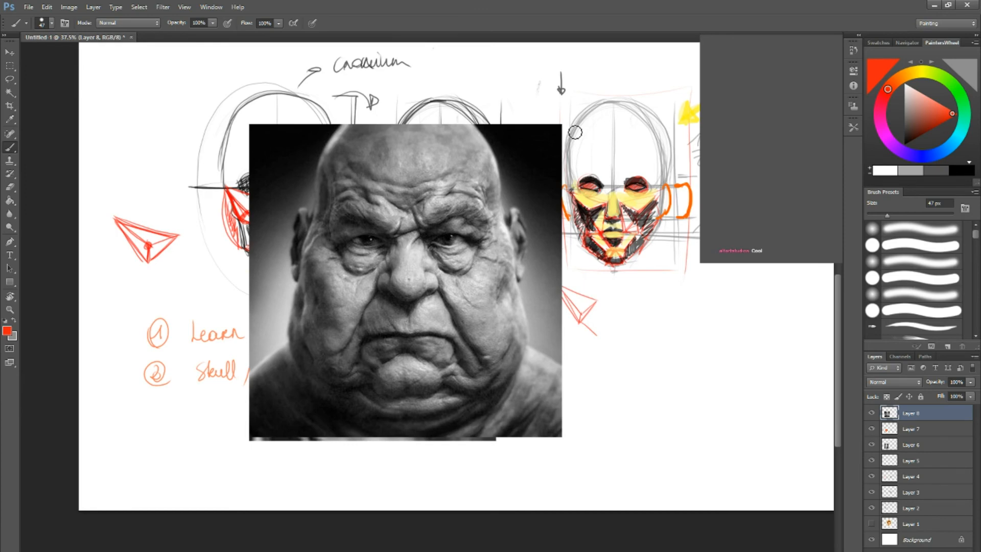
On a new layer, draw a yellow skull circle, eye line, vertical centre line and chin marks over the bald man with a 17 px brush.
key(ctrl+shift+alt+n)
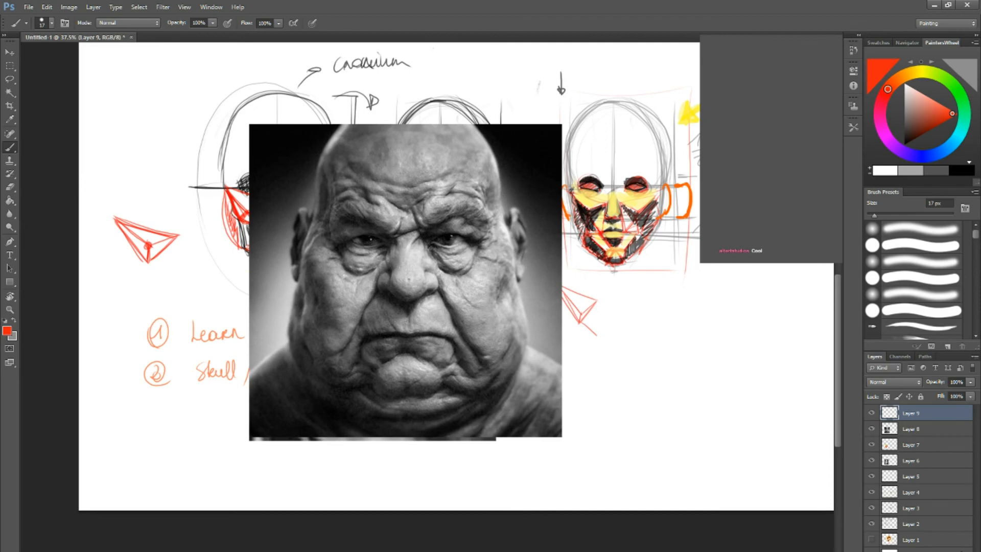
click(919, 72)
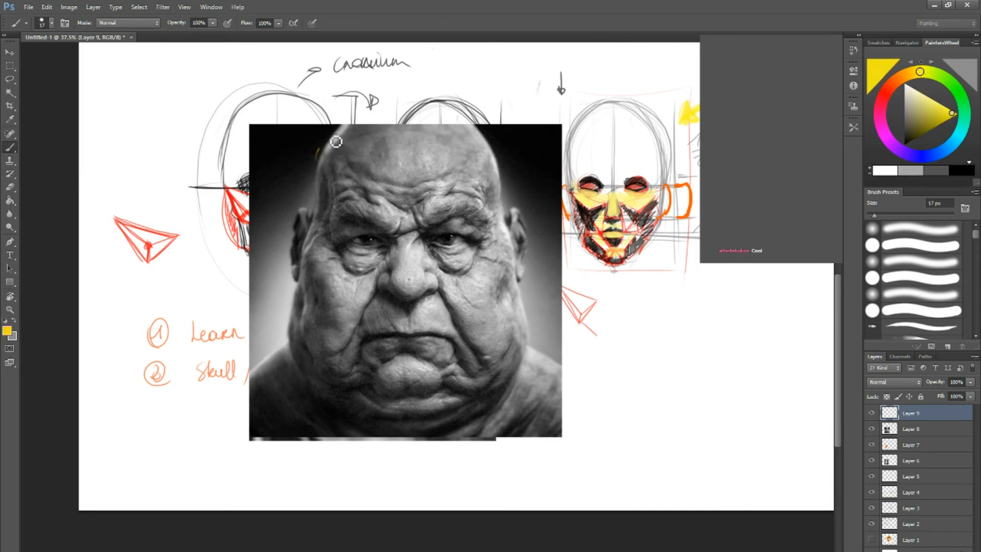
mouse_move(324, 182)
mouse_down()
mouse_move(332, 153)
mouse_move(459, 122)
mouse_move(419, 234)
mouse_up()
mouse_move(332, 215)
mouse_down()
mouse_move(385, 257)
mouse_move(489, 220)
mouse_up()
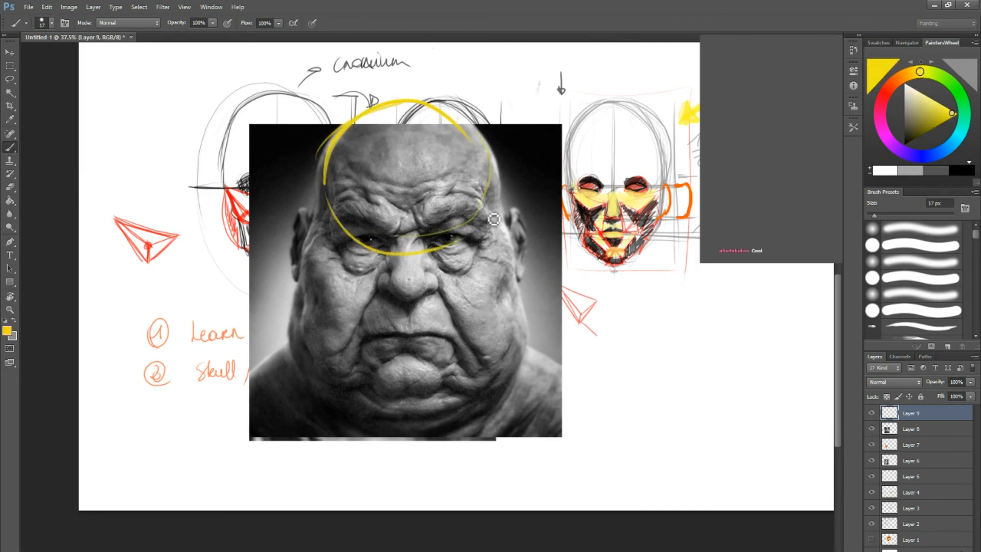
drag(296, 241, 520, 241)
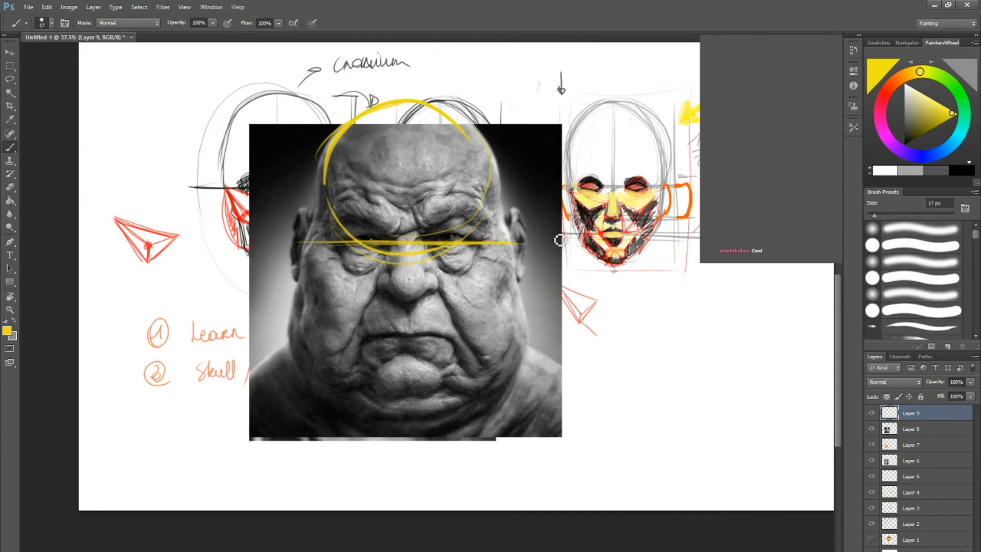
mouse_move(399, 102)
mouse_down()
mouse_move(405, 351)
mouse_move(407, 368)
mouse_move(418, 364)
mouse_move(402, 389)
mouse_move(416, 385)
mouse_move(388, 377)
mouse_move(417, 382)
mouse_move(403, 373)
mouse_move(416, 387)
mouse_move(408, 361)
mouse_up()
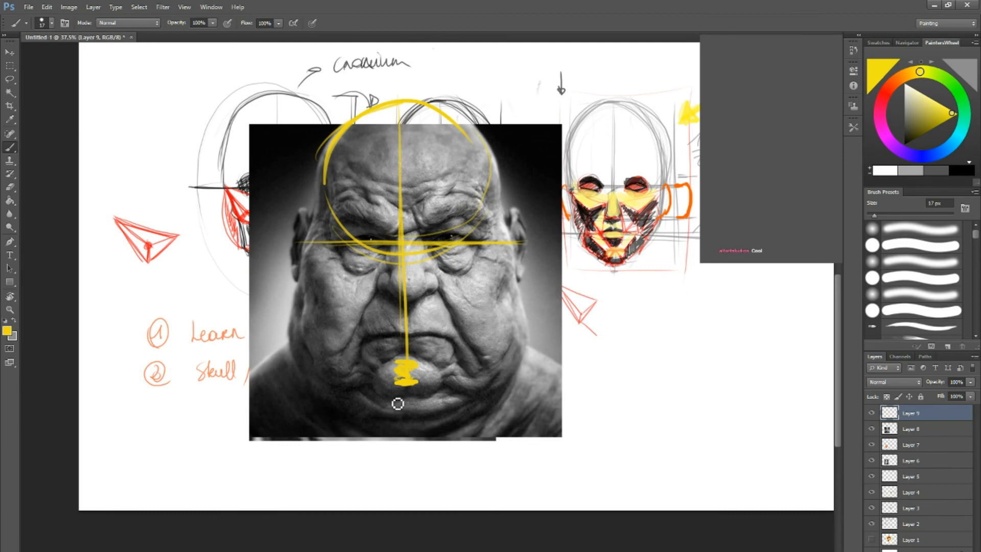
Sketch a small red head from a circle and lengthened jaw in the empty canvas area, with an 8 px brush, and add an arrow beside it.
drag(614, 380, 426, 346)
click(897, 92)
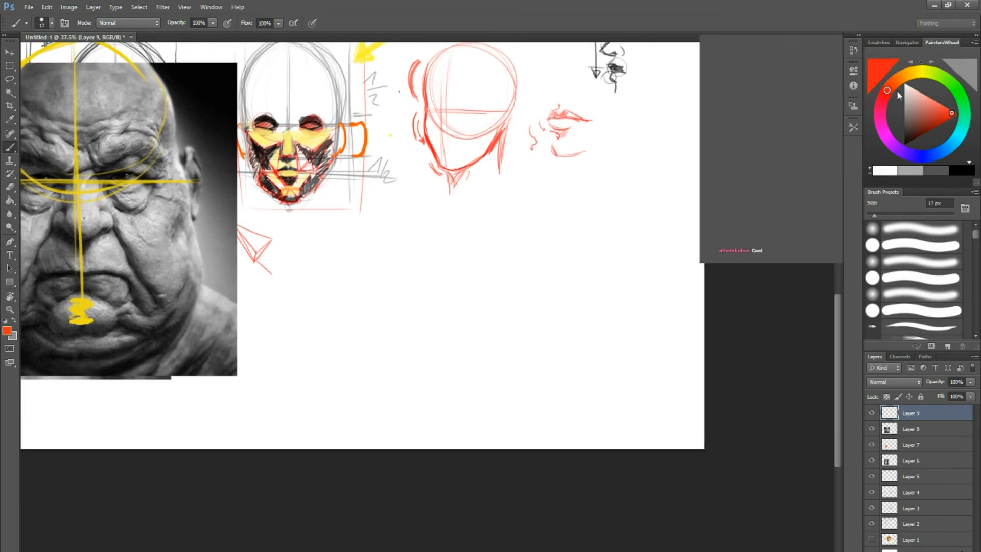
drag(941, 118, 957, 113)
key(bracketleft)
key(bracketleft)
key(bracketleft)
mouse_move(401, 285)
mouse_down()
mouse_move(394, 243)
mouse_move(377, 258)
mouse_move(378, 299)
mouse_up()
drag(436, 256, 432, 291)
mouse_move(377, 273)
mouse_down()
mouse_move(380, 305)
mouse_move(409, 314)
mouse_up()
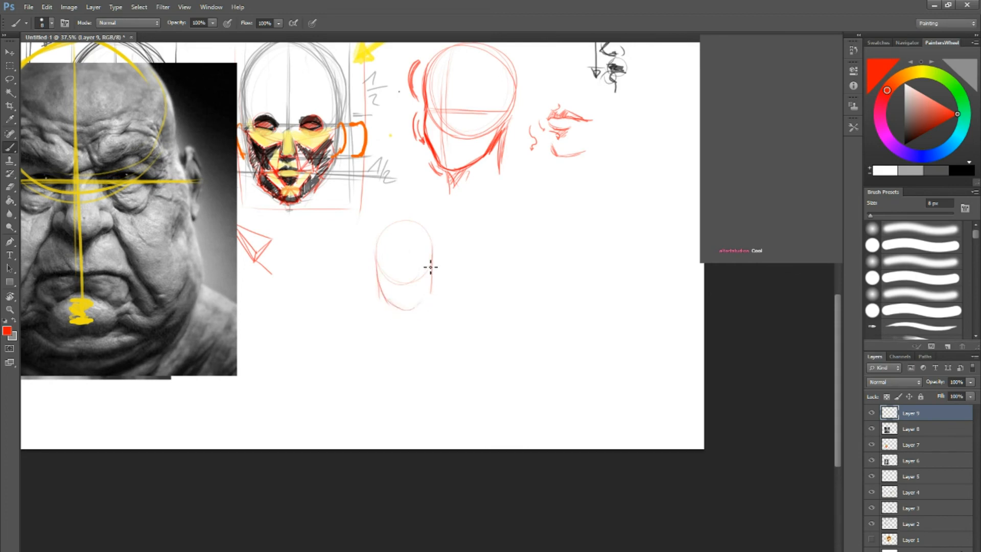
drag(431, 267, 405, 308)
mouse_move(498, 263)
mouse_down()
mouse_move(435, 263)
mouse_move(412, 275)
mouse_up()
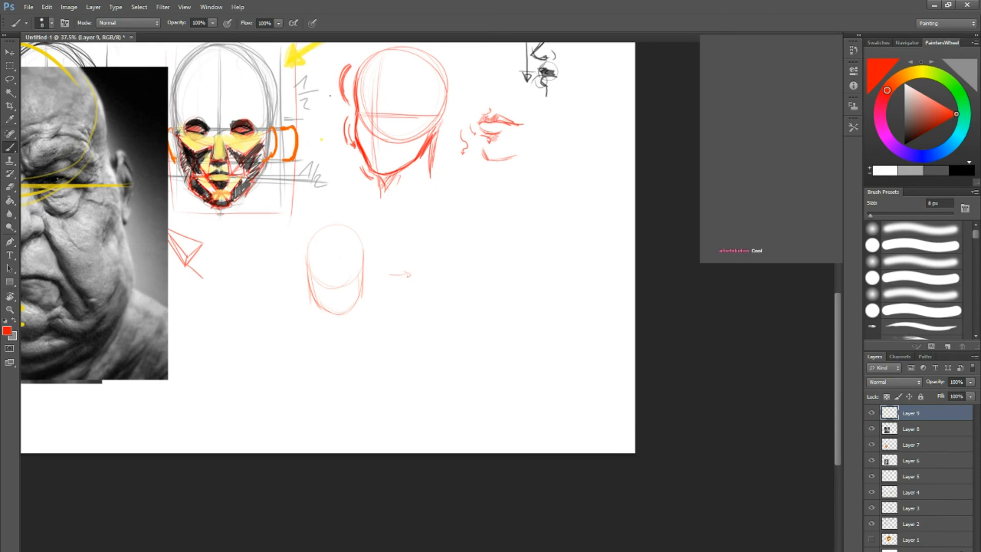
Sketch a second small red head beside the arrow, with a vertical centre line and a narrow, pointed jaw.
mouse_move(462, 226)
mouse_down()
mouse_move(453, 278)
mouse_move(444, 263)
mouse_move(466, 317)
mouse_up()
drag(442, 268, 467, 315)
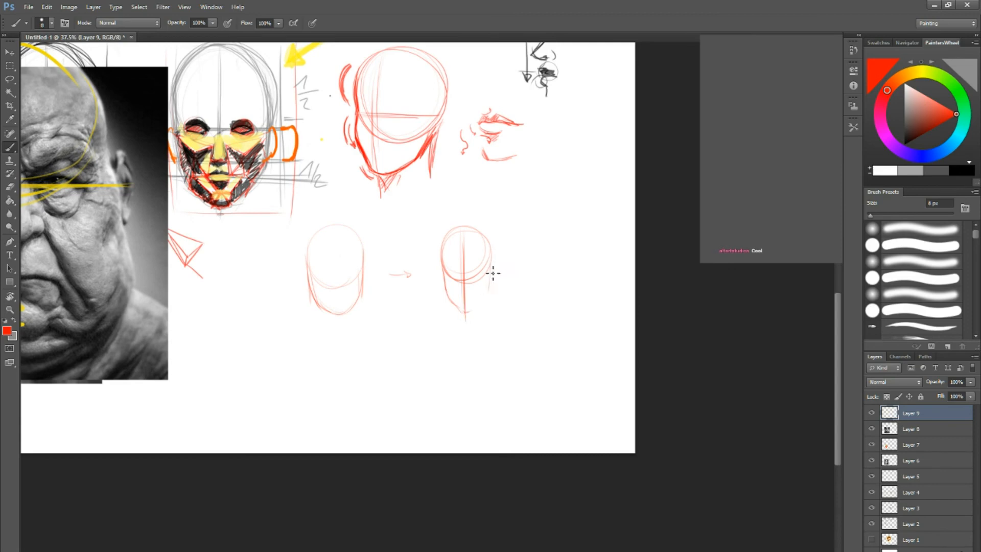
mouse_move(490, 266)
mouse_down()
mouse_move(486, 308)
mouse_move(472, 312)
mouse_up()
mouse_move(443, 268)
mouse_down()
mouse_move(446, 293)
mouse_move(467, 313)
mouse_up()
drag(487, 297, 473, 312)
Add an arrow and a third red head with a squared jaw and crossed guide lines, plus neck lines under the pointed head.
drag(564, 256, 469, 282)
mouse_move(503, 241)
mouse_down()
mouse_move(525, 275)
mouse_move(505, 285)
mouse_move(483, 271)
mouse_move(483, 301)
mouse_up()
mouse_move(523, 262)
mouse_down()
mouse_move(499, 315)
mouse_move(520, 310)
mouse_move(501, 314)
mouse_move(485, 295)
mouse_move(497, 314)
mouse_move(521, 309)
mouse_move(489, 301)
mouse_move(485, 276)
mouse_move(505, 315)
mouse_move(524, 307)
mouse_move(530, 272)
mouse_move(527, 286)
mouse_move(488, 298)
mouse_move(488, 261)
mouse_move(502, 249)
mouse_move(527, 275)
mouse_move(489, 252)
mouse_move(481, 268)
mouse_move(493, 250)
mouse_move(517, 254)
mouse_move(477, 321)
mouse_up()
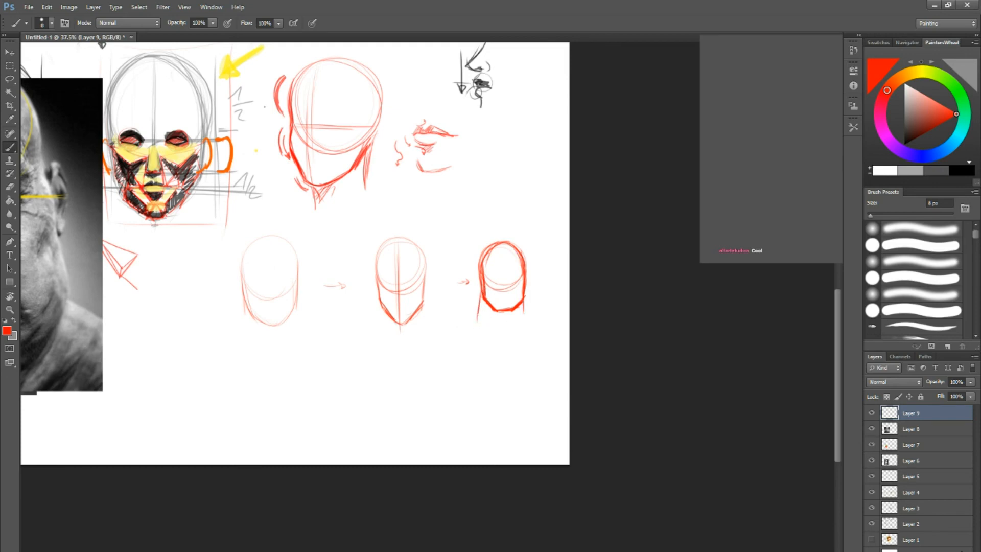
mouse_move(392, 320)
mouse_down()
mouse_move(391, 343)
mouse_move(407, 342)
mouse_up()
mouse_move(504, 248)
mouse_down()
mouse_move(502, 311)
mouse_move(526, 280)
mouse_up()
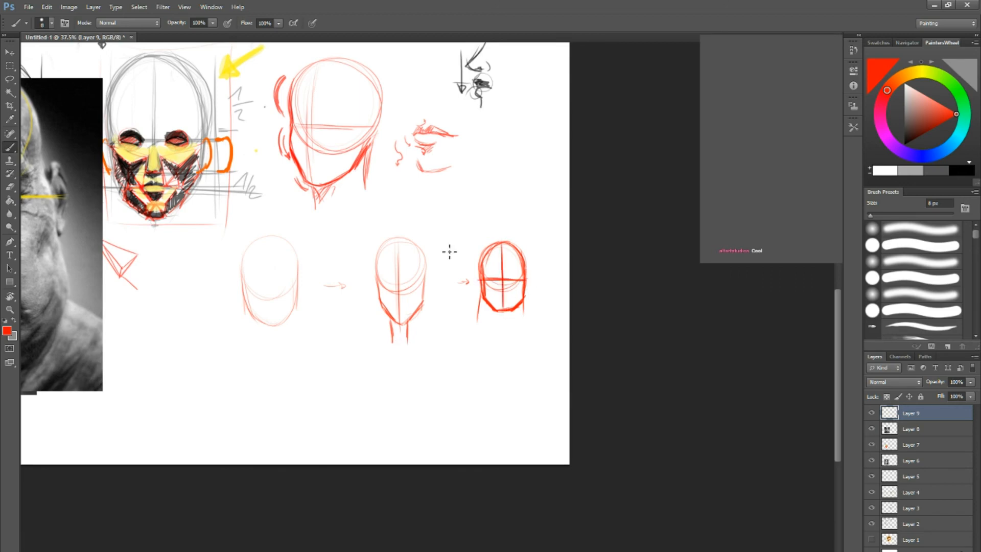
Draw a curved double-headed red arrow linking the pointed-jaw head and the square-jaw head.
drag(422, 223, 486, 233)
drag(481, 227, 487, 234)
mouse_move(422, 221)
mouse_down()
mouse_move(417, 230)
mouse_move(425, 229)
mouse_up()
Sample the yellow from the chin mark and draw the jaw outline from the skull circle to the bald man's chin.
drag(383, 366, 506, 385)
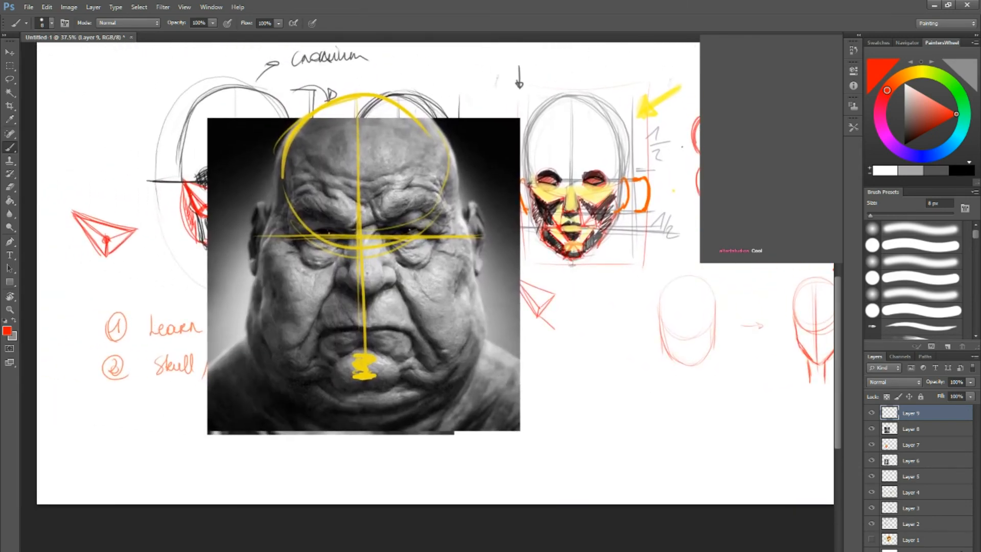
alt+click(365, 366)
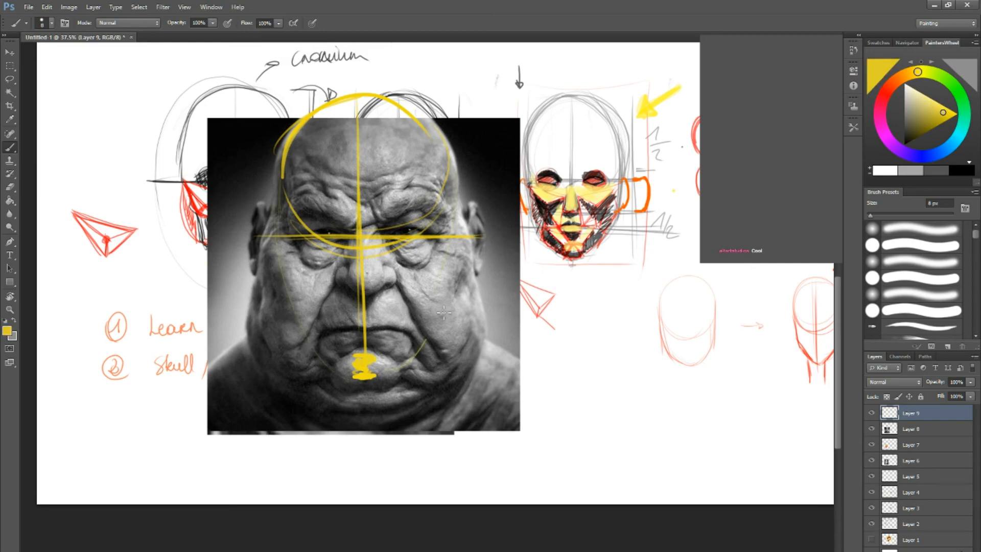
drag(452, 185, 411, 358)
mouse_move(285, 185)
mouse_down()
mouse_move(301, 303)
mouse_move(376, 368)
mouse_up()
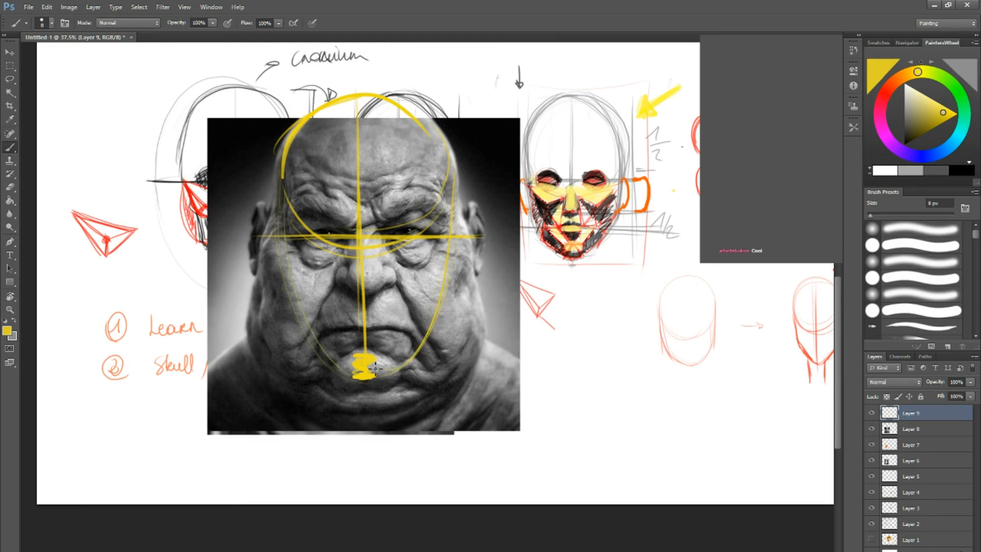
Try to outline a triangular yellow cheekbone plane between the bald man's ear and nose.
drag(259, 249, 299, 309)
mouse_move(264, 250)
mouse_down()
mouse_move(303, 311)
mouse_move(344, 272)
mouse_up()
drag(306, 303, 343, 272)
drag(260, 248, 291, 298)
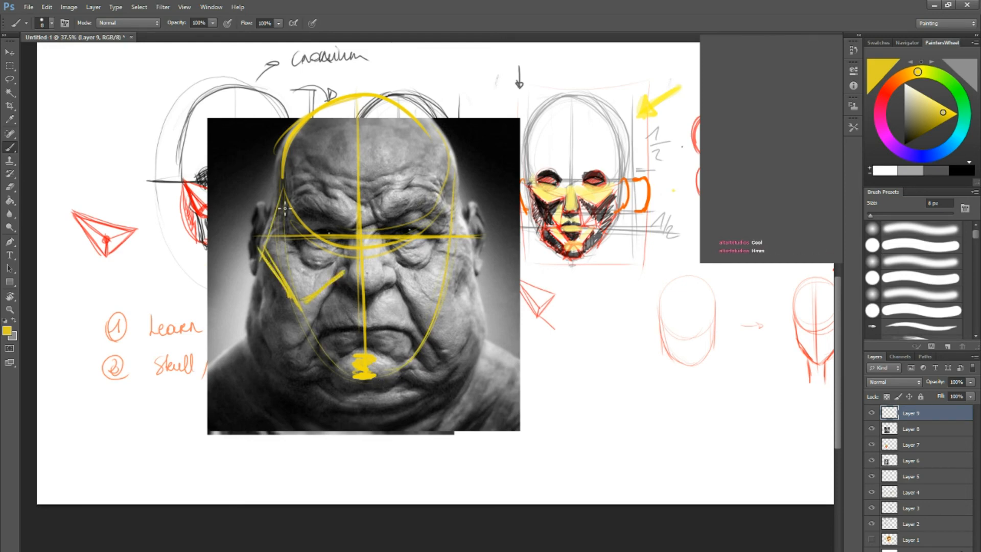
mouse_move(264, 249)
mouse_down()
mouse_move(333, 268)
mouse_move(261, 251)
mouse_move(301, 308)
mouse_up()
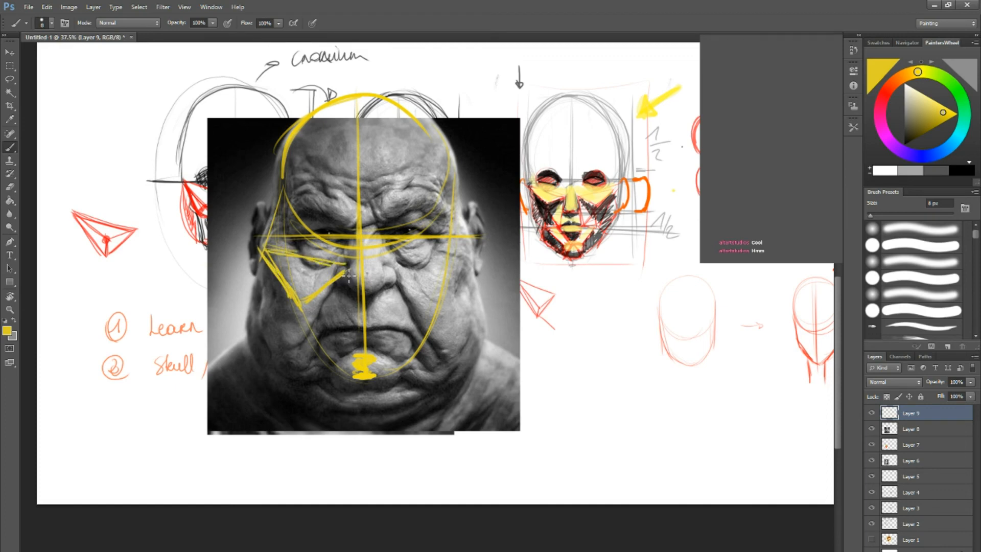
drag(273, 250, 302, 301)
mouse_move(263, 257)
mouse_down()
mouse_move(250, 329)
mouse_move(304, 306)
mouse_up()
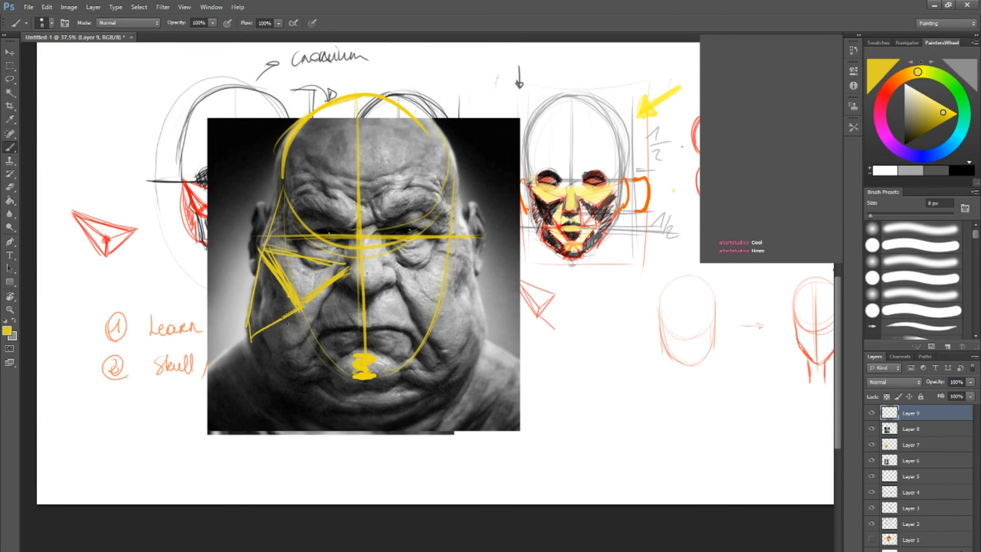
Outline the outer cheek plane below the cheekbone triangle and add a small yellow arrow pointing down at the skull circle.
drag(263, 258, 297, 306)
drag(255, 329, 295, 312)
drag(264, 254, 249, 330)
drag(248, 331, 292, 320)
drag(276, 273, 285, 288)
drag(363, 48, 368, 81)
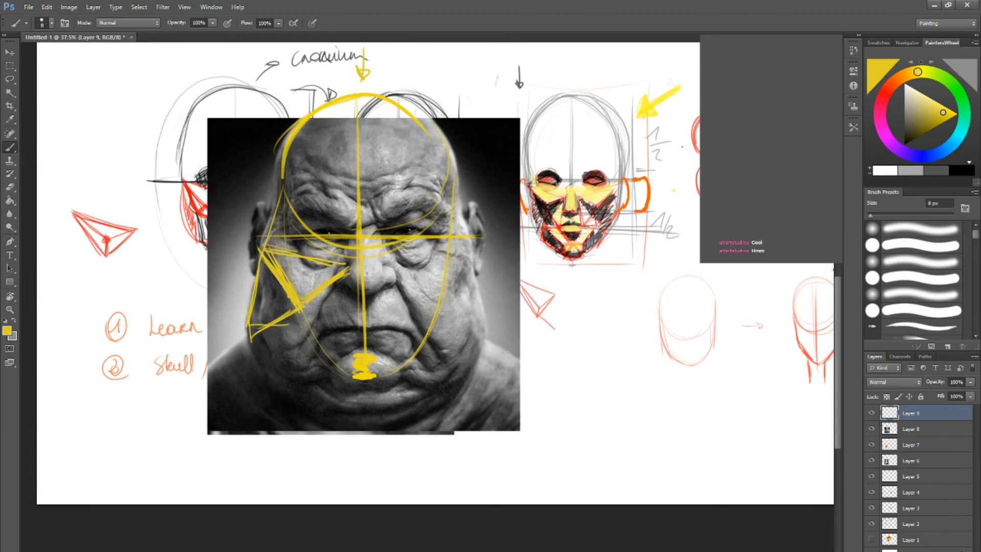
Outline a jaw plane below the outer cheek, and erase the cheek and jaw plane lines from the photo.
drag(250, 337, 295, 392)
drag(292, 316, 297, 396)
drag(292, 327, 297, 392)
drag(247, 343, 293, 398)
drag(292, 318, 297, 381)
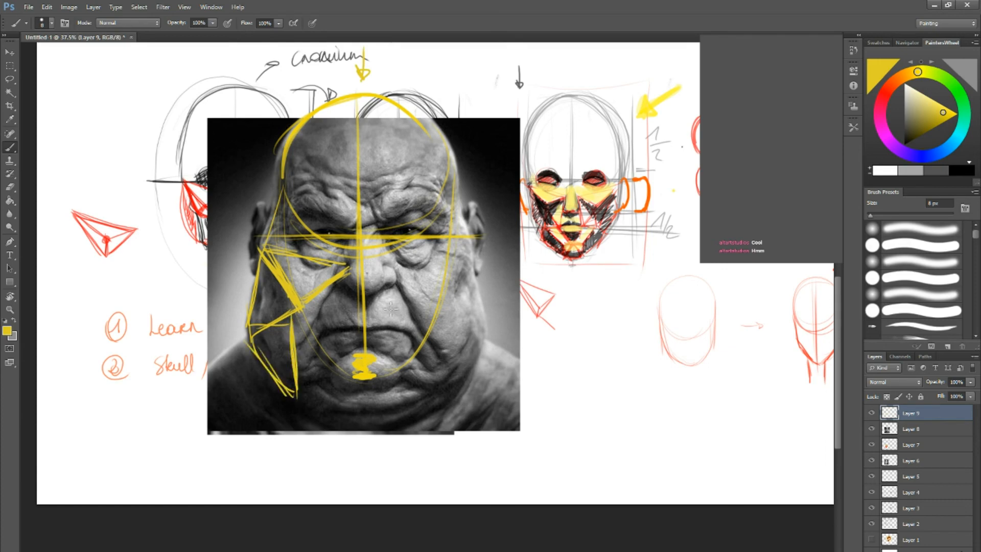
mouse_move(255, 353)
mouse_down()
mouse_move(279, 332)
mouse_move(266, 361)
mouse_move(267, 249)
mouse_move(284, 296)
mouse_move(306, 271)
mouse_move(327, 275)
mouse_move(271, 232)
mouse_move(286, 225)
mouse_move(302, 276)
mouse_up()
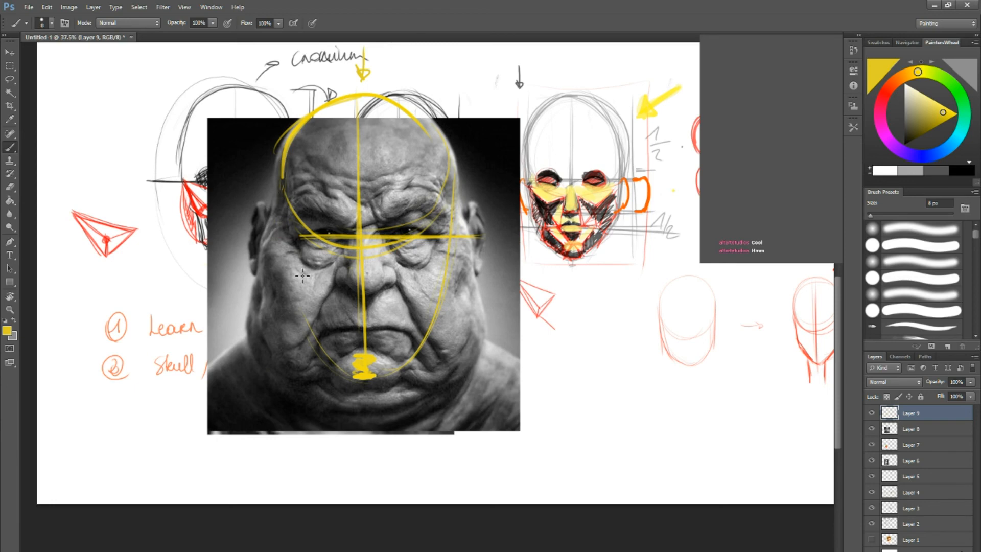
Draw yellow ellipses around both eye sockets, the cheekbones, the outer cheeks and the folds beside the nose.
mouse_move(283, 179)
mouse_down()
mouse_move(311, 258)
mouse_move(350, 264)
mouse_up()
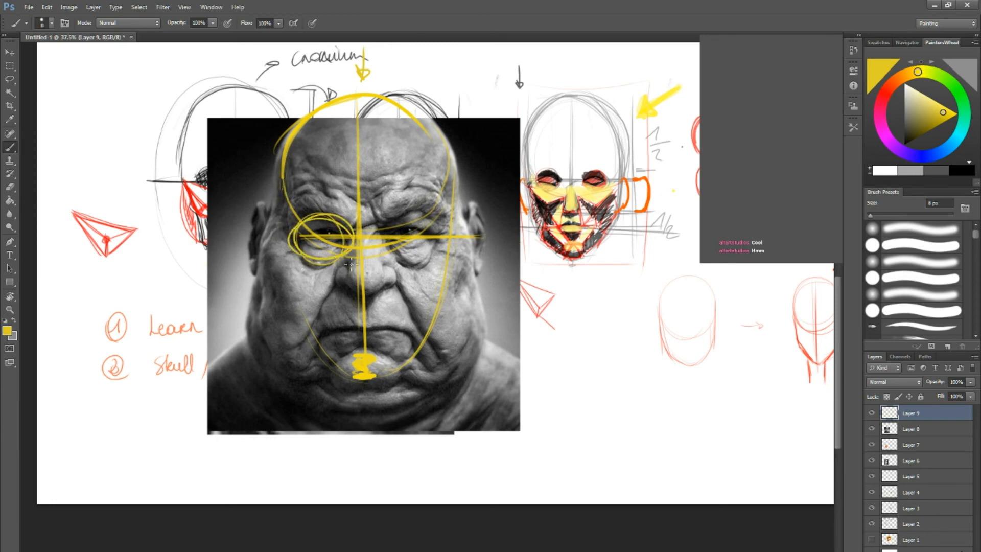
mouse_move(436, 240)
mouse_down()
mouse_move(388, 246)
mouse_move(403, 261)
mouse_up()
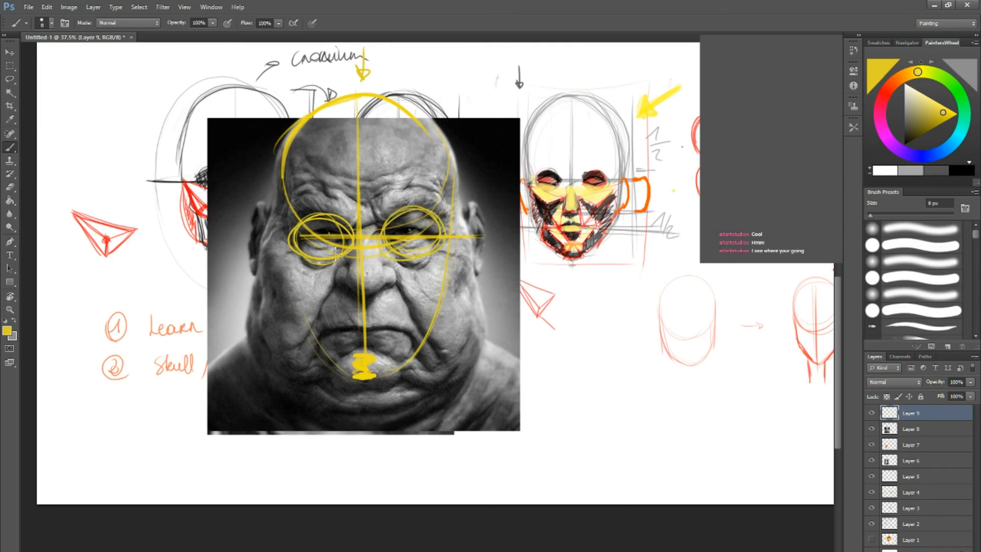
mouse_move(278, 261)
mouse_down()
mouse_move(279, 230)
mouse_move(288, 278)
mouse_move(337, 265)
mouse_move(308, 284)
mouse_move(331, 276)
mouse_up()
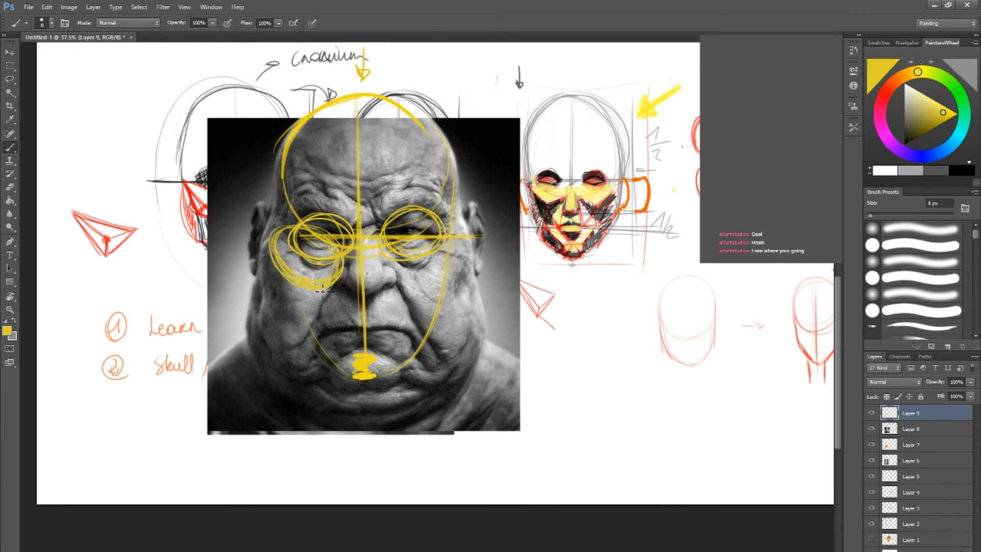
mouse_move(273, 311)
mouse_down()
mouse_move(295, 337)
mouse_move(258, 268)
mouse_move(286, 353)
mouse_move(266, 307)
mouse_up()
drag(260, 246, 273, 329)
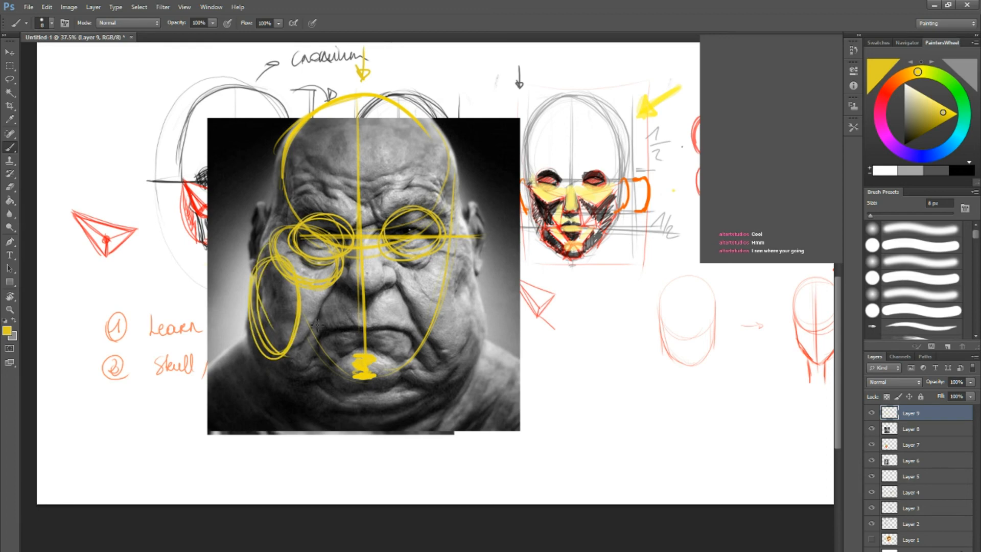
mouse_move(336, 281)
mouse_down()
mouse_move(307, 337)
mouse_move(295, 308)
mouse_up()
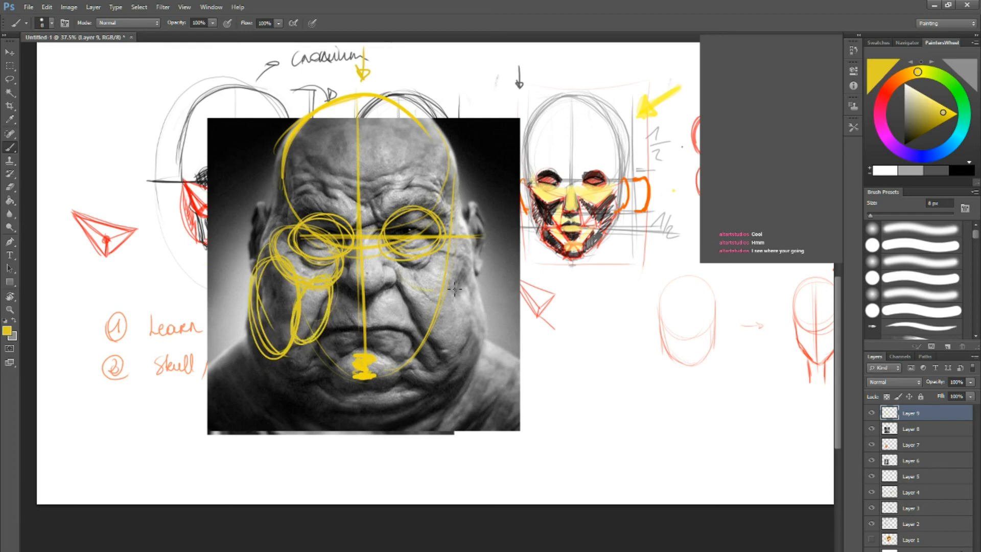
mouse_move(454, 288)
mouse_down()
mouse_move(460, 271)
mouse_move(413, 297)
mouse_move(470, 342)
mouse_move(455, 308)
mouse_move(408, 294)
mouse_move(435, 341)
mouse_up()
Draw yellow ellipses over both jaw corners and the lower chin of the bald man.
mouse_move(290, 381)
mouse_down()
mouse_move(271, 339)
mouse_move(263, 360)
mouse_move(269, 334)
mouse_up()
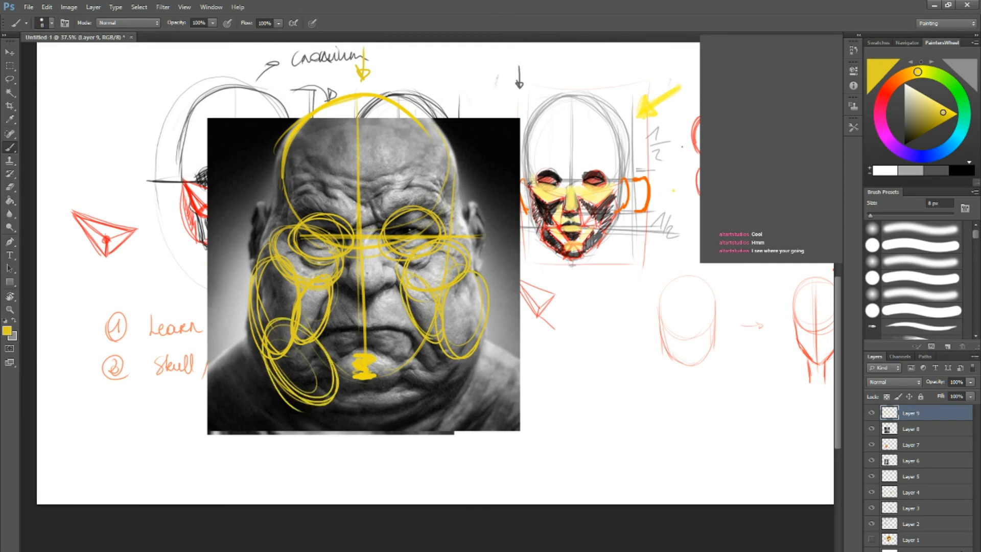
mouse_move(439, 401)
mouse_down()
mouse_move(409, 393)
mouse_move(449, 358)
mouse_move(424, 380)
mouse_up()
mouse_move(302, 390)
mouse_down()
mouse_move(317, 418)
mouse_move(393, 381)
mouse_move(327, 403)
mouse_move(347, 418)
mouse_move(343, 384)
mouse_up()
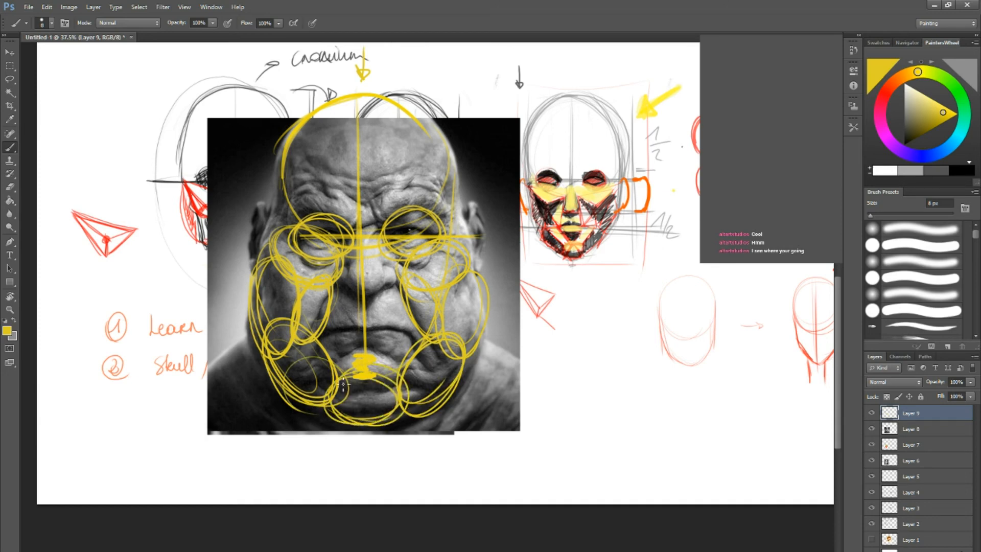
Choose a darker yellow and draw the chin oval, the wedge shapes under the nose and the mouth planes.
click(936, 125)
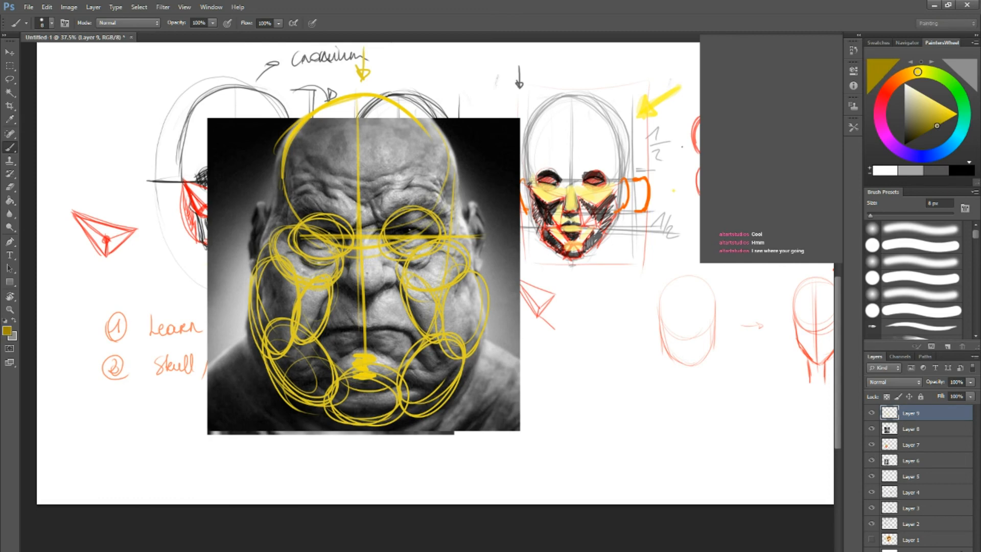
mouse_move(356, 392)
mouse_down()
mouse_move(383, 364)
mouse_move(405, 376)
mouse_up()
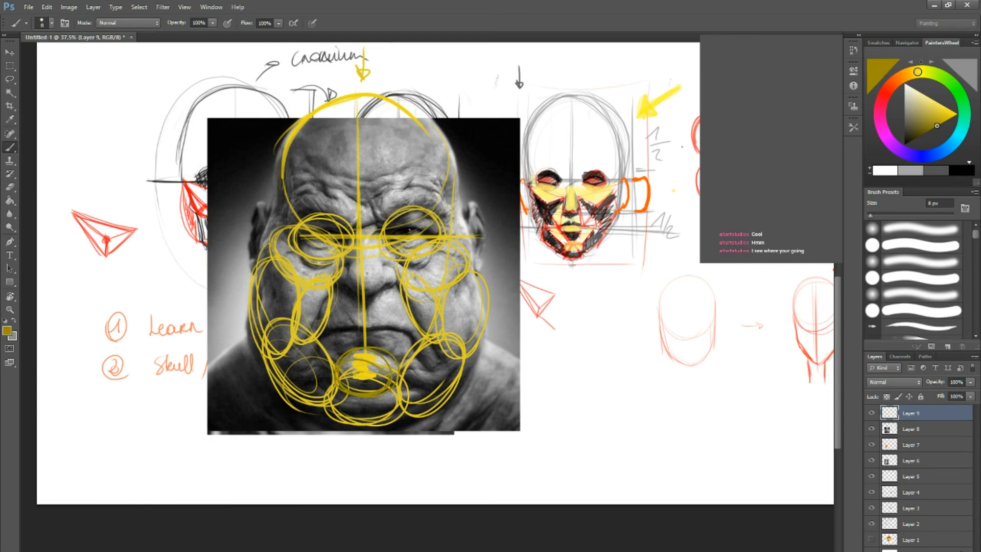
mouse_move(329, 332)
mouse_down()
mouse_move(416, 327)
mouse_move(346, 294)
mouse_move(413, 326)
mouse_up()
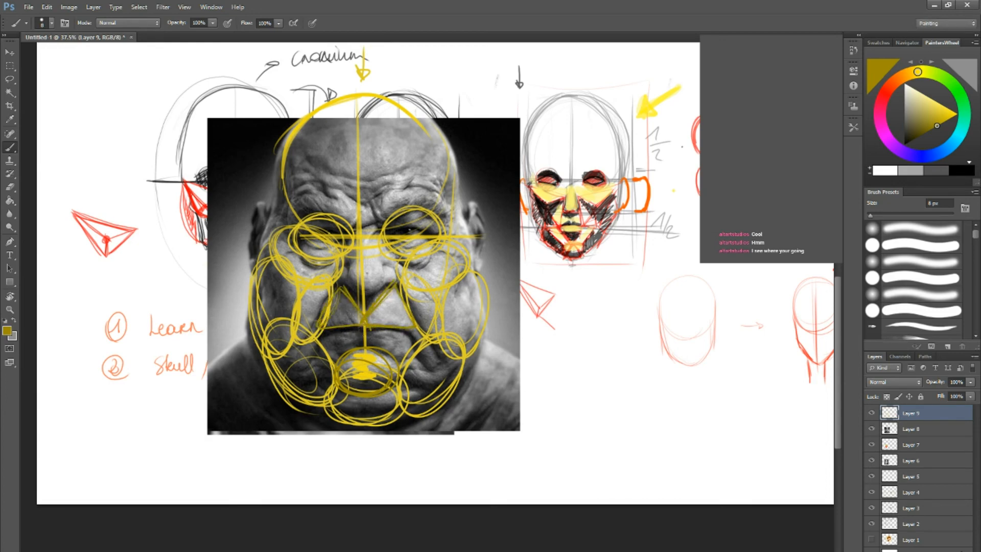
mouse_move(322, 339)
mouse_down()
mouse_move(348, 358)
mouse_move(371, 337)
mouse_move(372, 359)
mouse_move(400, 354)
mouse_up()
Switch to orange, enlarge the brush to 60 px and fill both outer cheek ellipses.
click(899, 77)
drag(940, 120, 956, 113)
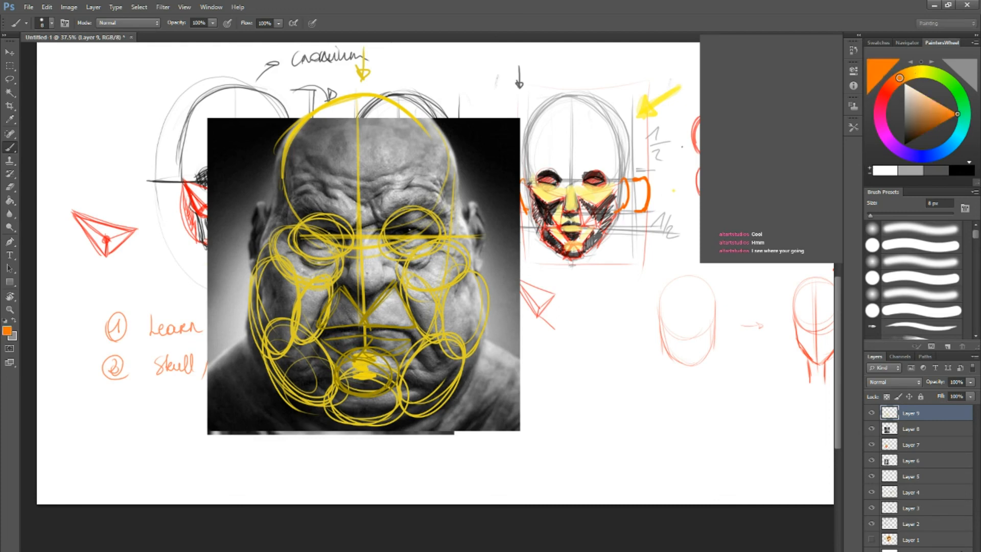
key(bracketright)
key(bracketright)
key(bracketright)
key(bracketright)
key(bracketright)
key(bracketright)
key(bracketright)
mouse_move(270, 259)
mouse_down()
mouse_move(258, 304)
mouse_move(286, 306)
mouse_move(265, 345)
mouse_up()
drag(471, 264, 459, 327)
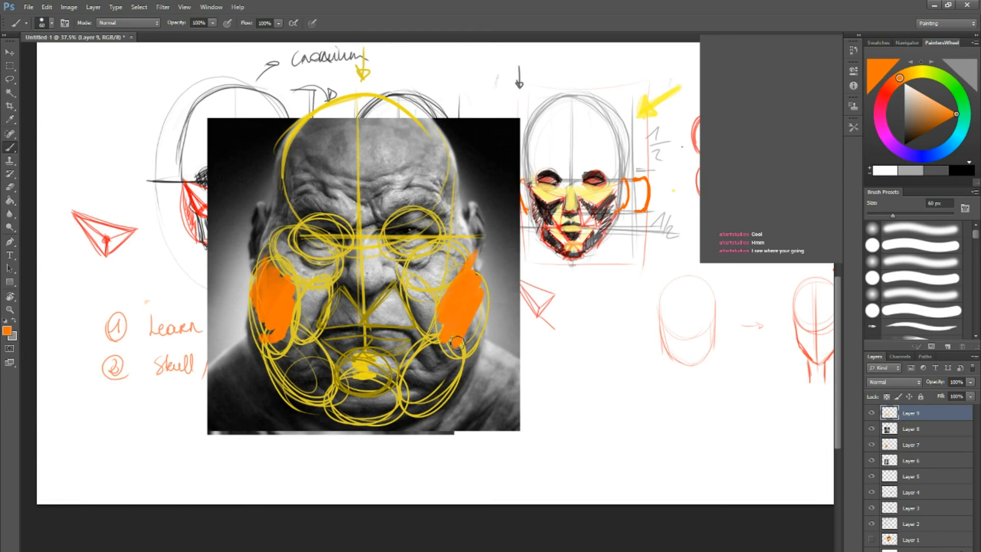
Paint orange under the nose and a large arrow aimed at the head, and undo these plus the fill on one outer cheek.
drag(342, 286, 353, 294)
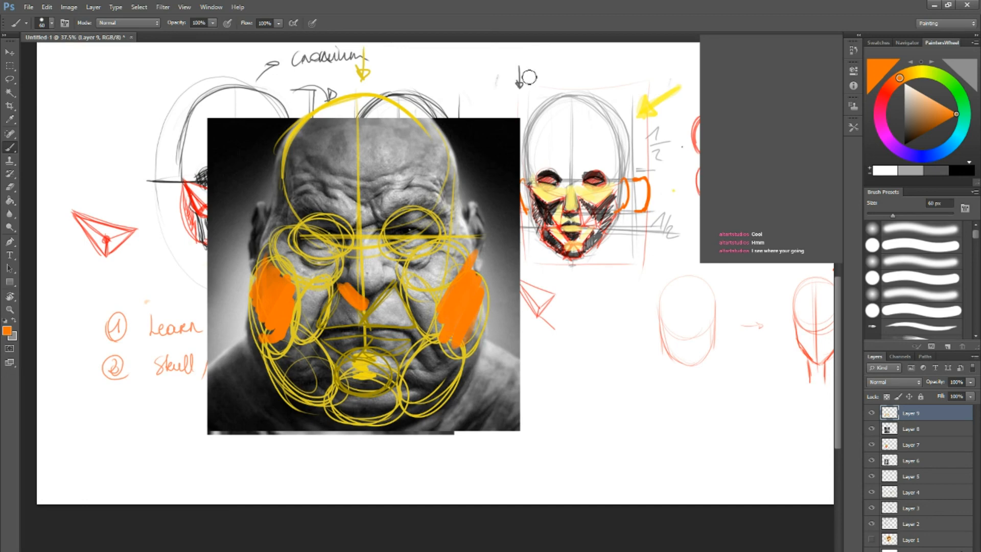
mouse_move(593, 62)
mouse_down()
mouse_move(498, 97)
mouse_move(513, 89)
mouse_up()
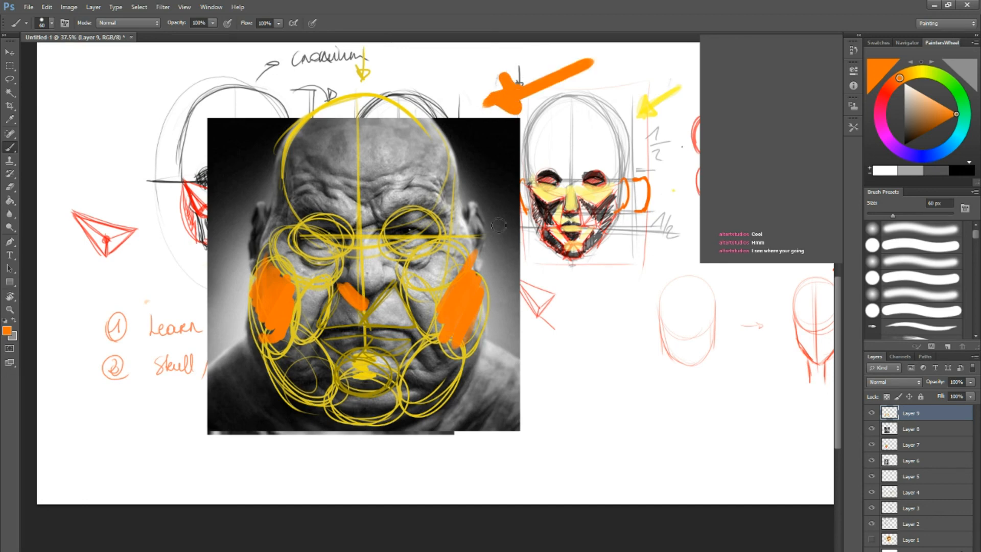
key(ctrl+alt+z)
key(ctrl+alt+z)
key(ctrl+alt+z)
key(ctrl+alt+z)
key(ctrl+alt+z)
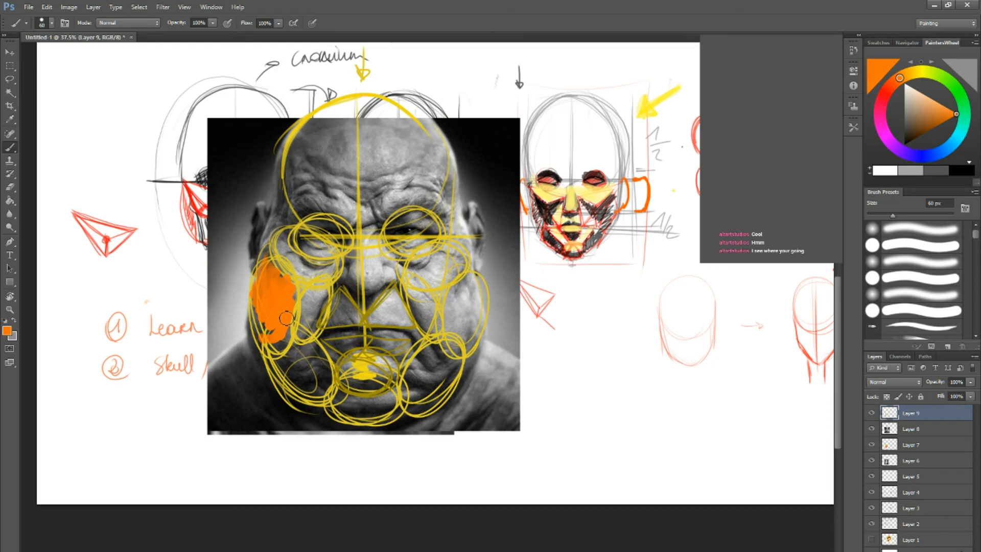
Paint orange shadow shapes over the inner eye sockets, below the nose, at the mouth, and along one cheek, jaw and chin.
mouse_move(304, 218)
mouse_down()
mouse_move(327, 224)
mouse_move(345, 249)
mouse_move(410, 230)
mouse_up()
click(391, 228)
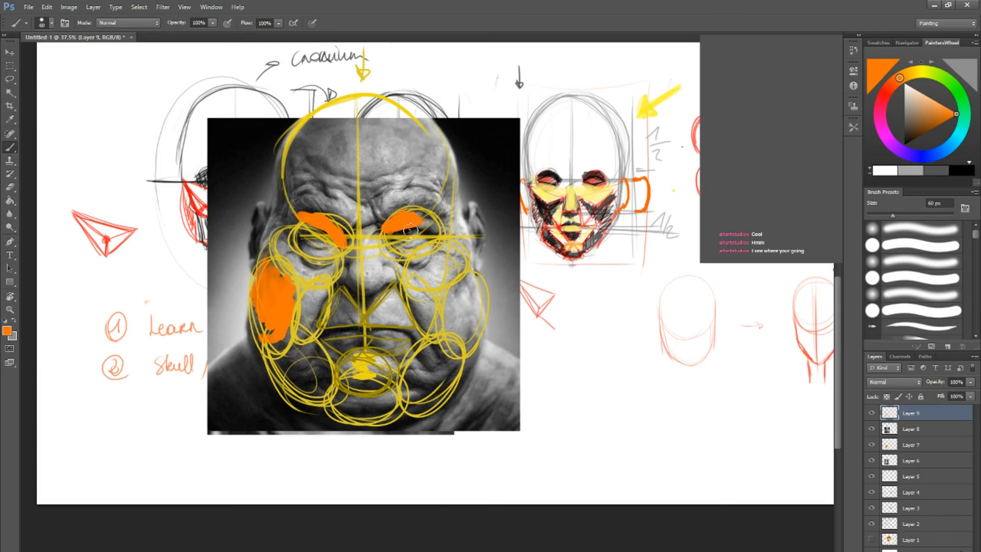
mouse_move(344, 283)
mouse_down()
mouse_move(354, 295)
mouse_move(383, 286)
mouse_move(333, 315)
mouse_move(338, 324)
mouse_up()
mouse_move(273, 345)
mouse_down()
mouse_move(294, 363)
mouse_move(268, 335)
mouse_move(270, 360)
mouse_move(291, 379)
mouse_move(343, 384)
mouse_move(341, 406)
mouse_move(385, 412)
mouse_move(376, 391)
mouse_up()
mouse_move(348, 338)
mouse_down()
mouse_move(332, 345)
mouse_move(388, 351)
mouse_up()
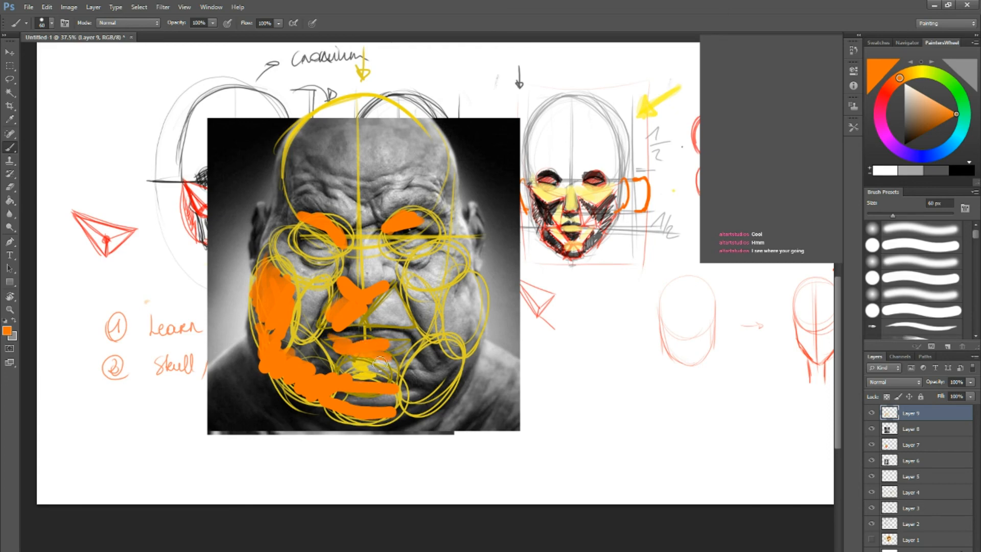
mouse_move(276, 332)
mouse_down()
mouse_move(261, 291)
mouse_move(258, 322)
mouse_move(294, 313)
mouse_up()
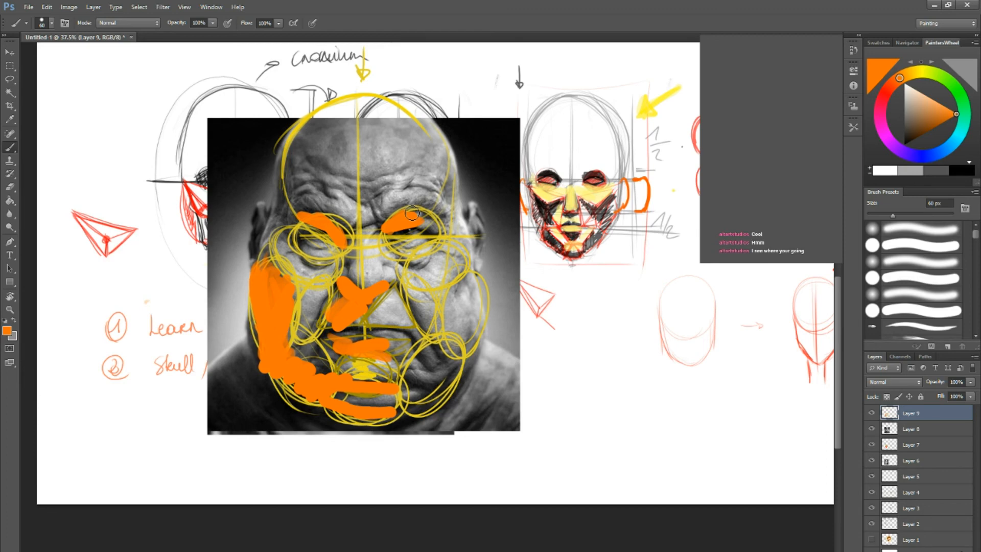
Hide Layer 6 through Layer 9 to clear both portrait photos and their drawn constructions from the canvas.
drag(540, 191, 338, 307)
mouse_move(480, 220)
mouse_down()
mouse_move(675, 179)
mouse_move(787, 118)
mouse_up()
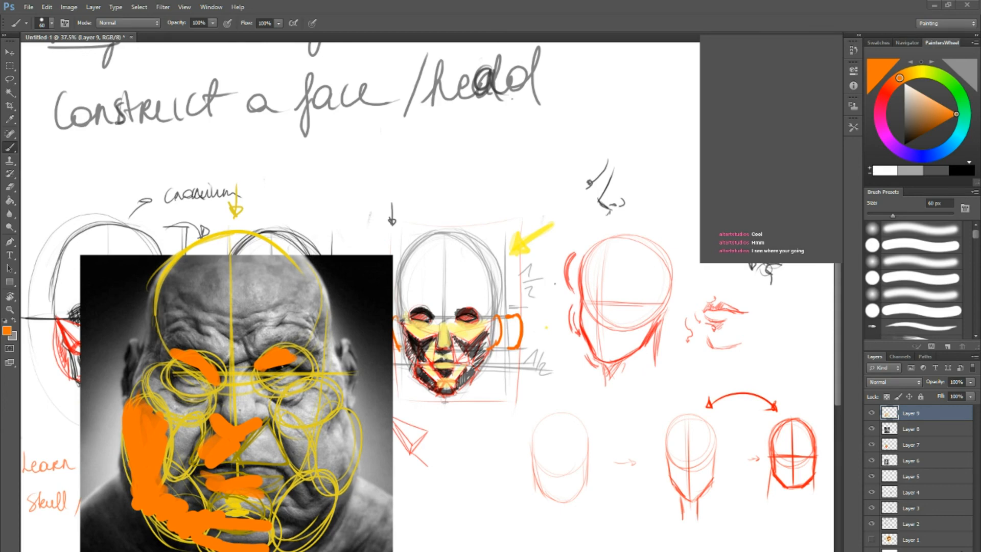
scroll(431, 296, down, 2)
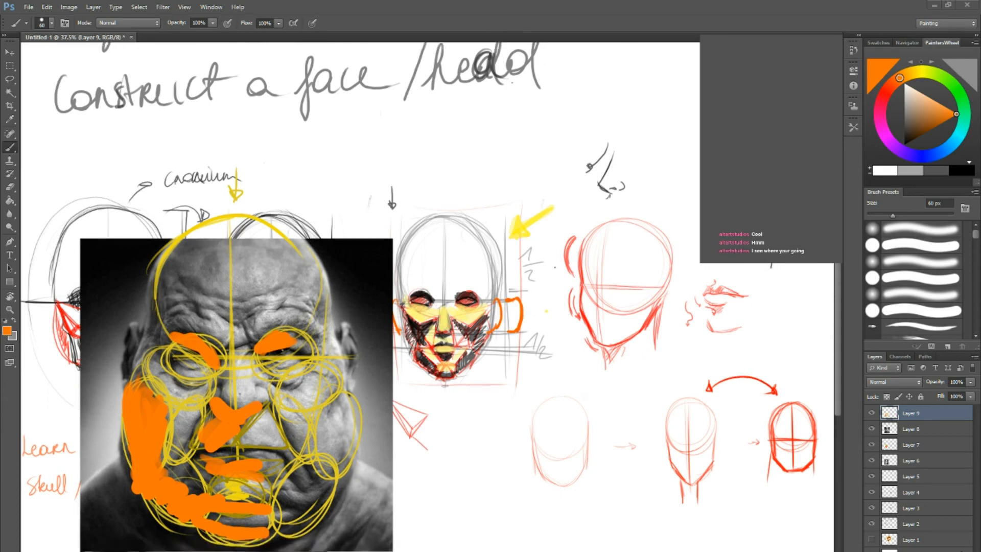
drag(871, 461, 870, 413)
scroll(426, 296, left, 8)
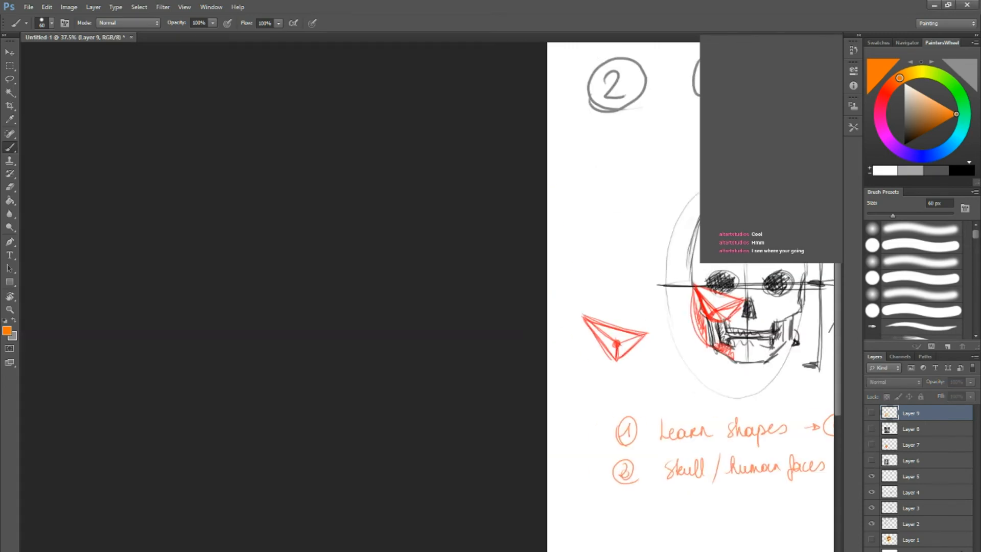
scroll(427, 296, right, 7)
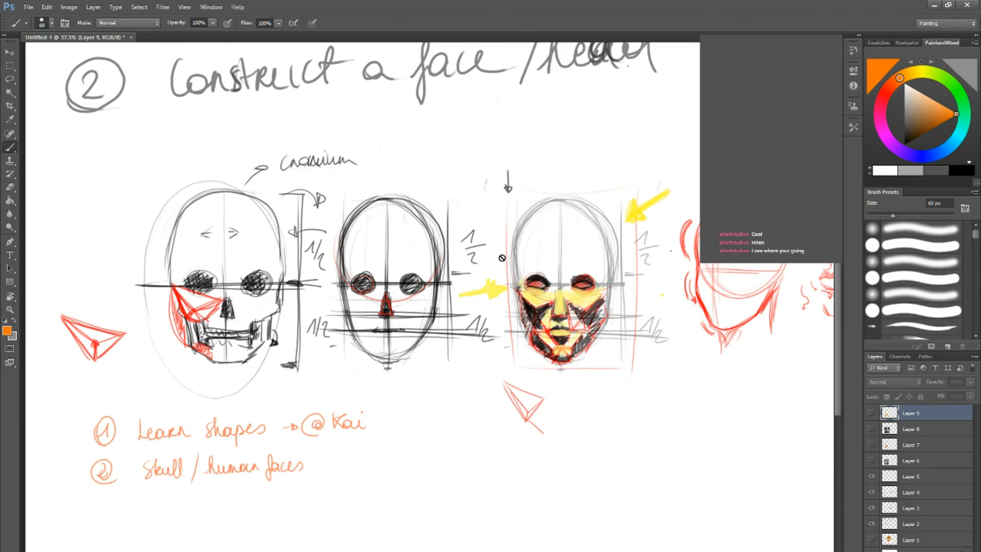
Make Layer 5 active and circle the handle written after "Learn shapes" with a thick orange stroke.
click(891, 476)
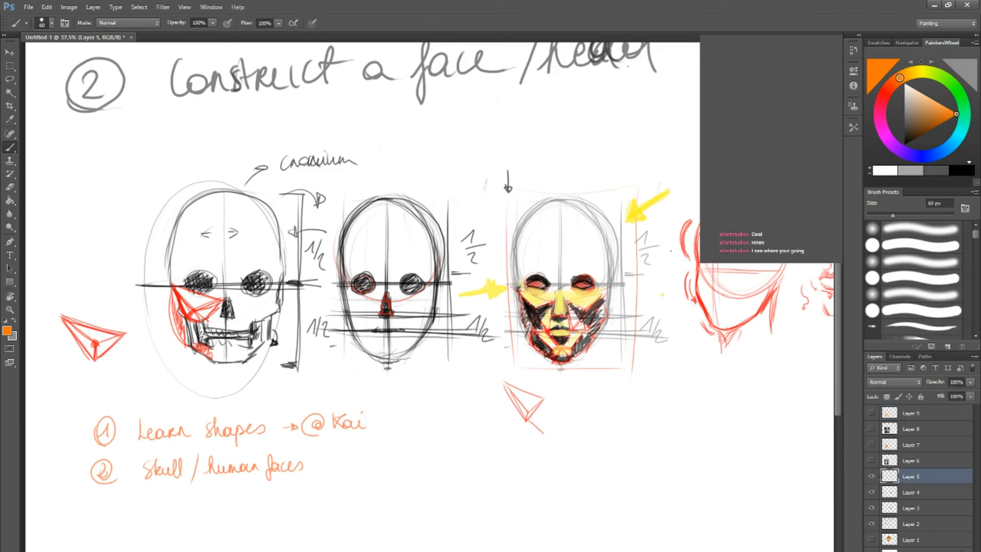
mouse_move(287, 443)
mouse_down()
mouse_move(367, 407)
mouse_move(369, 451)
mouse_up()
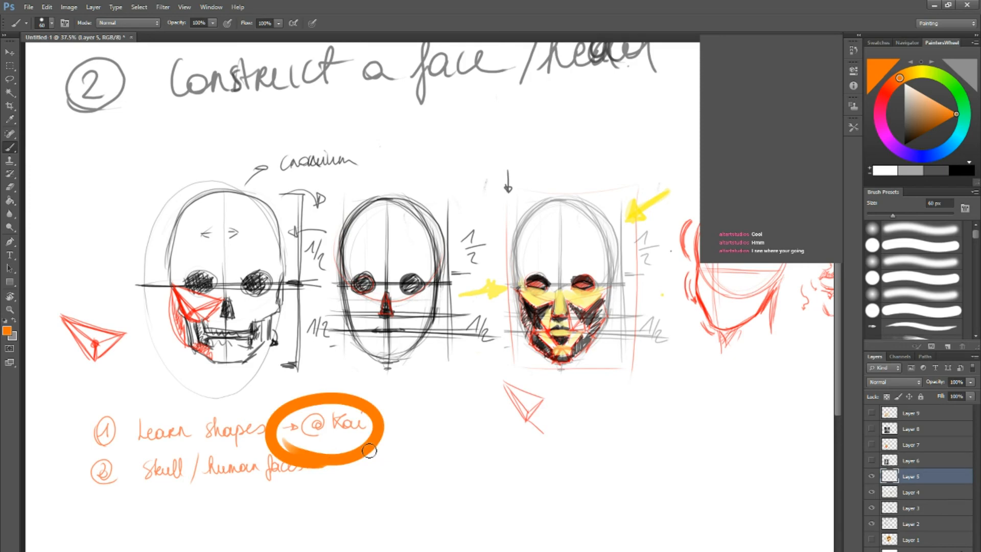